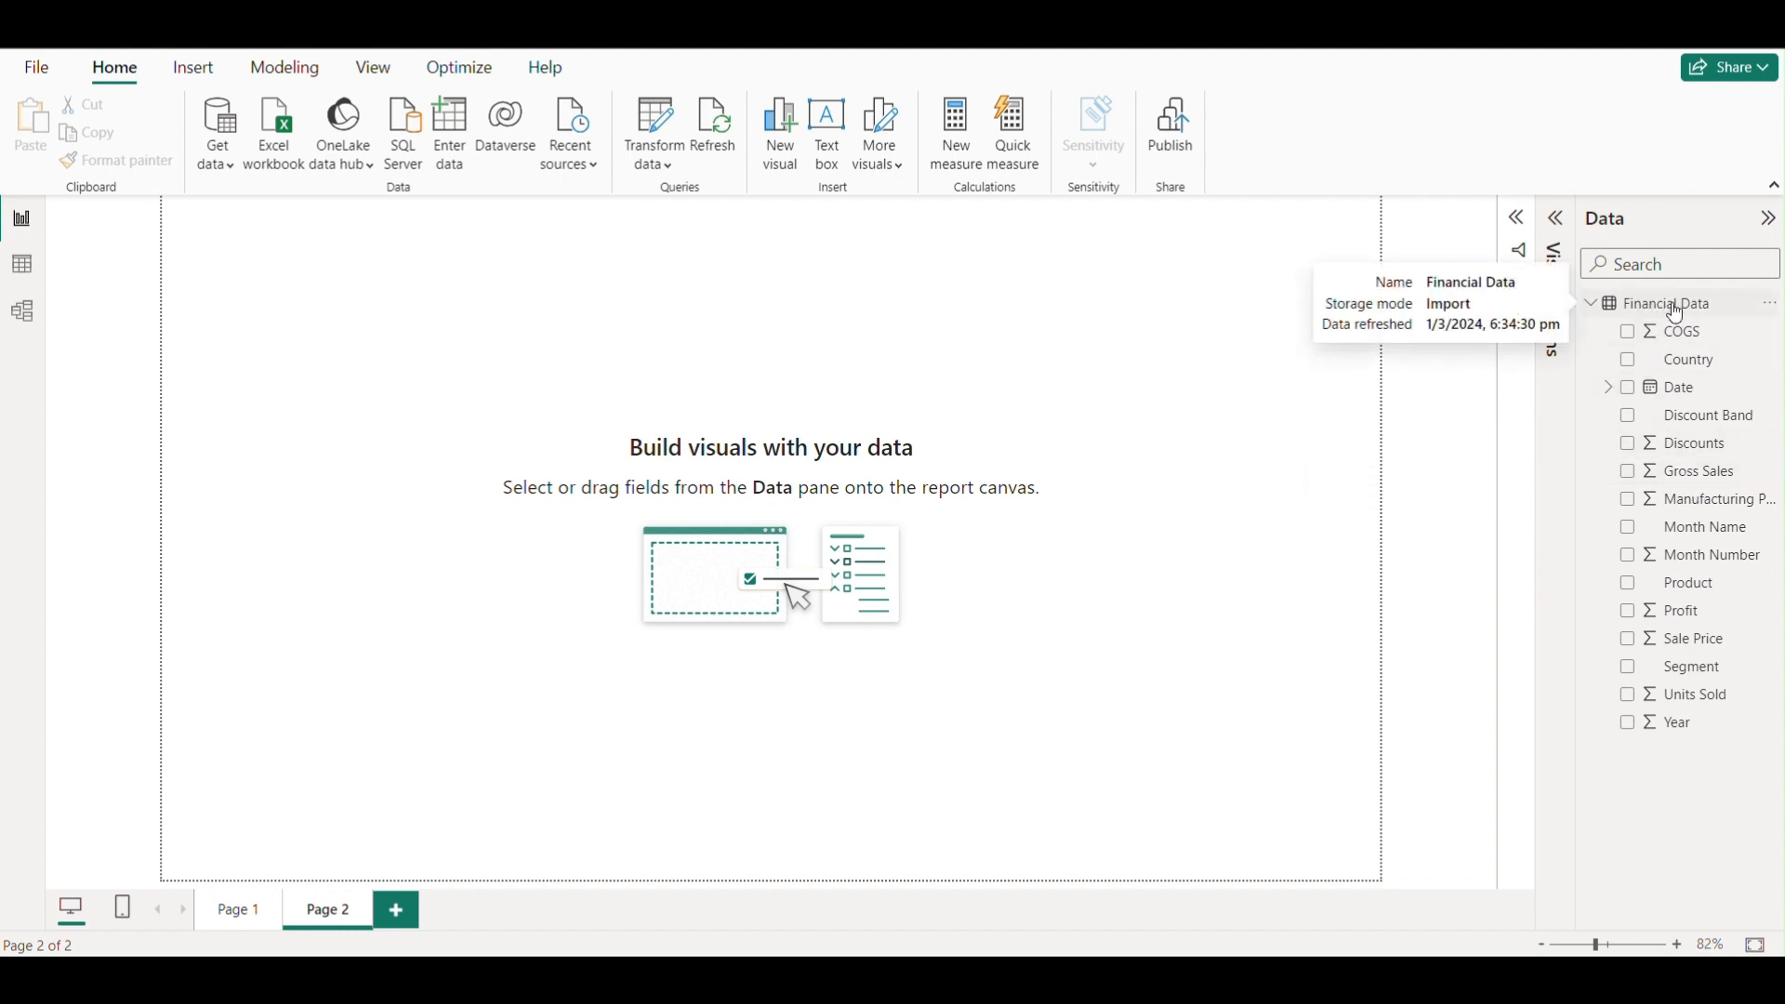
# Step: Create a new measure in the Financial Data table and name it Net Sales
pyautogui.click(1774, 305)
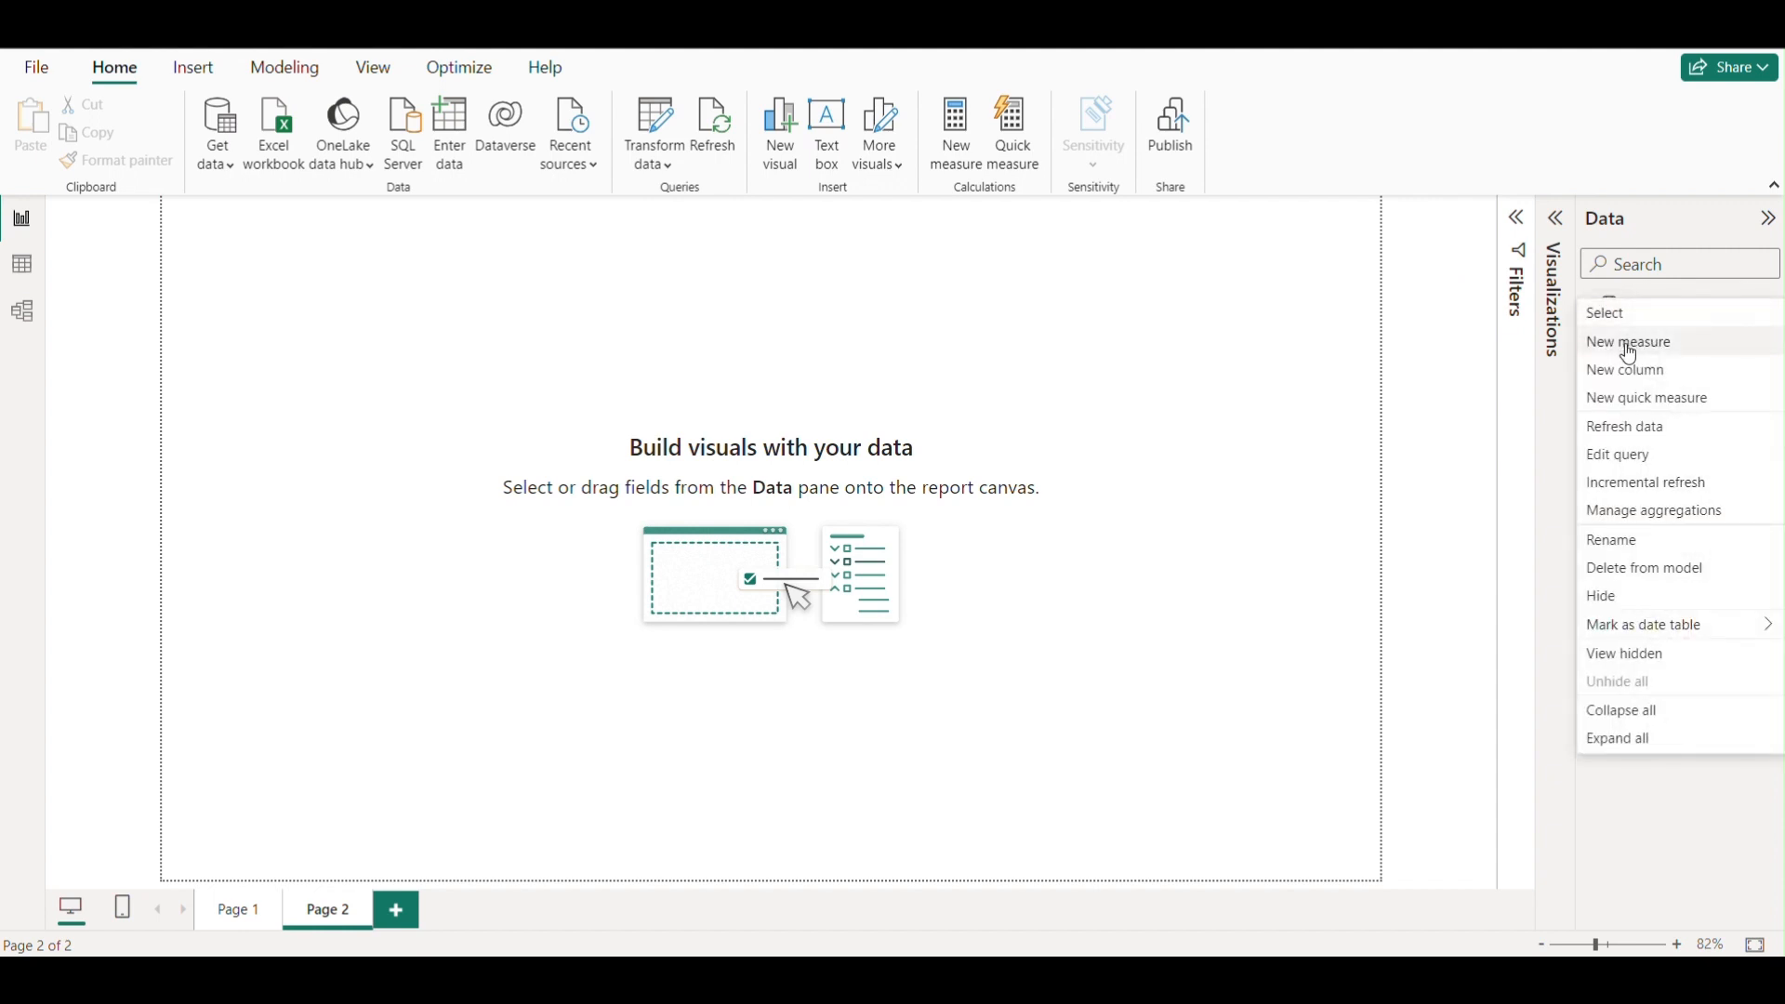
pyautogui.click(1628, 343)
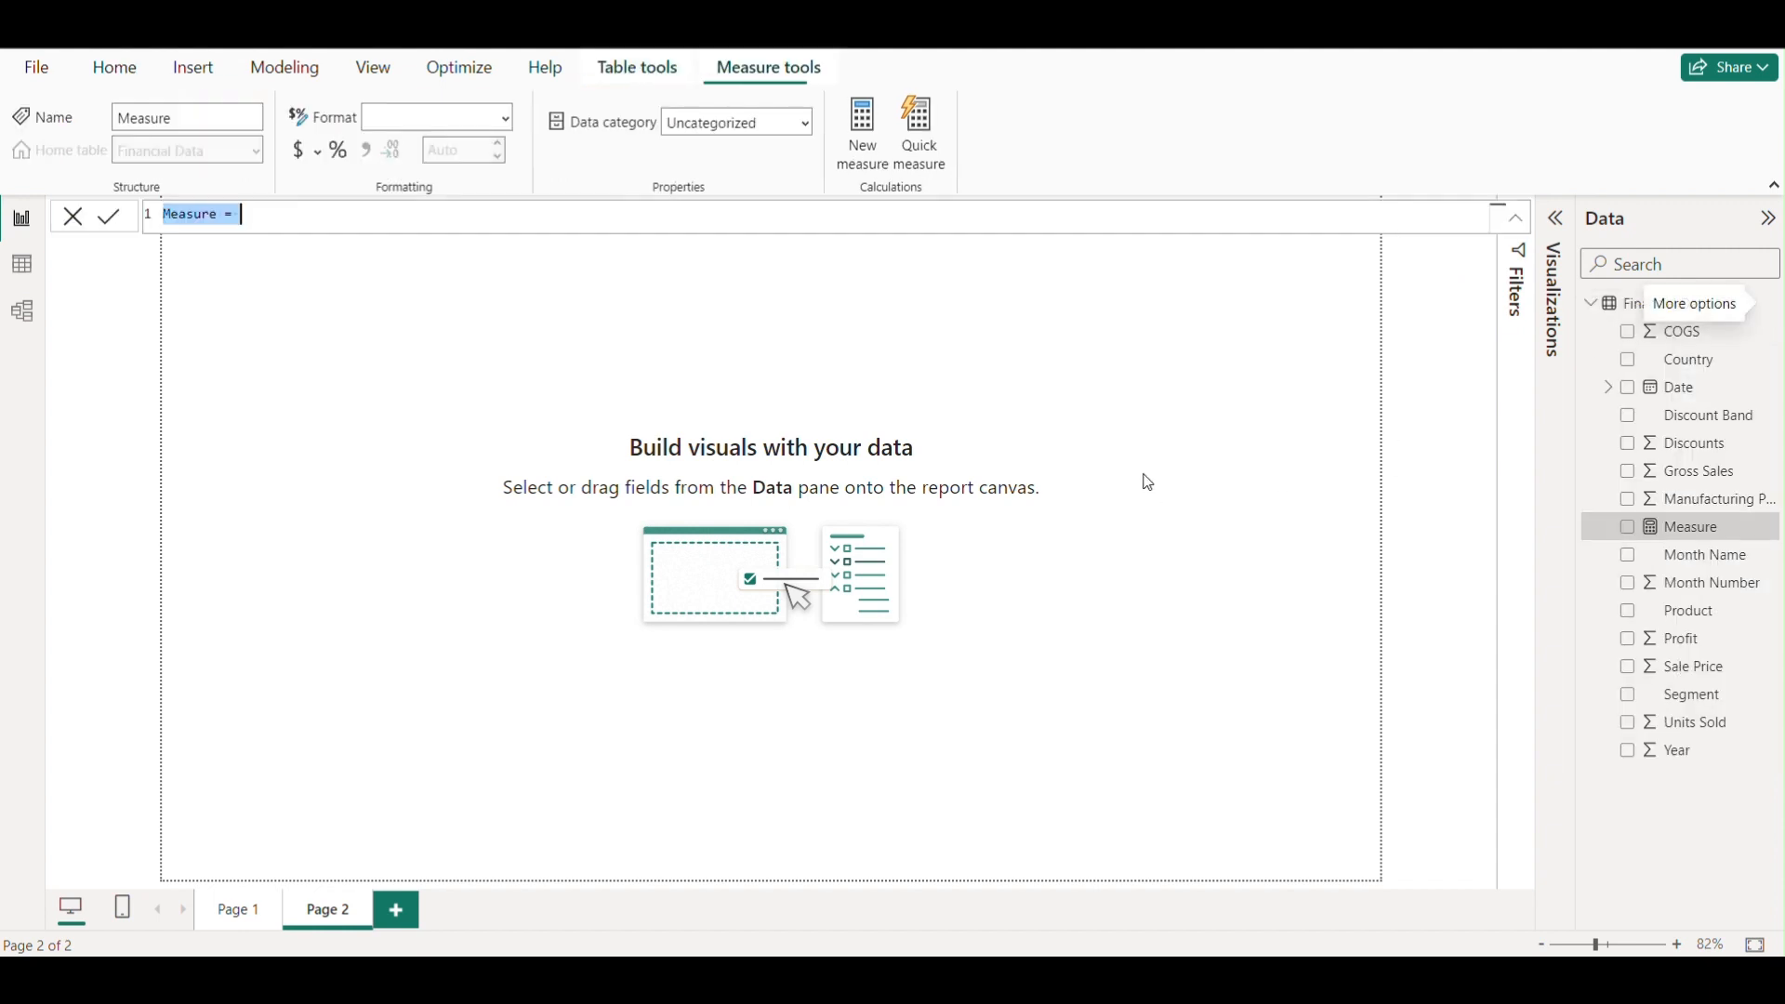
pyautogui.click(221, 215)
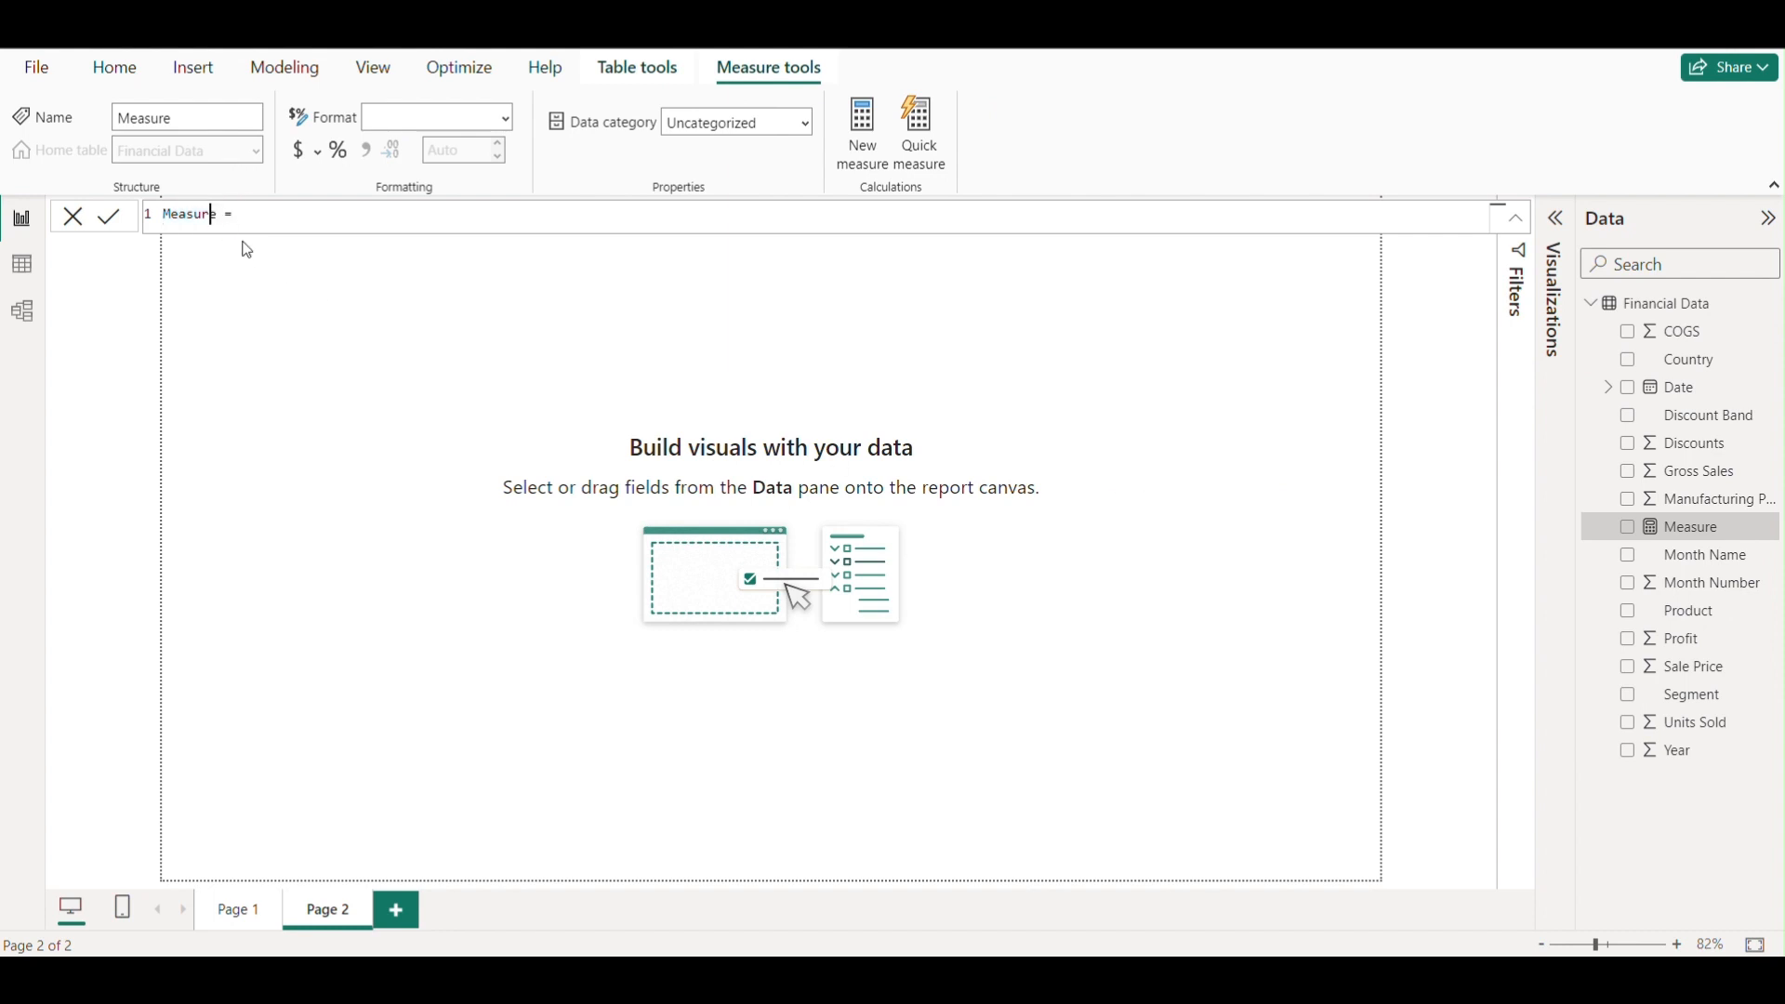
pyautogui.press('BackSpace')
pyautogui.press('BackSpace')
pyautogui.press('BackSpace')
pyautogui.press('BackSpace')
pyautogui.press('BackSpace')
pyautogui.press('BackSpace')
pyautogui.press('BackSpace')
pyautogui.write('Net Sales')
# Step: Define Net Sales as SUM('Financial Data'[Gross Sales]) - SUM('Financial Data'[Discounts]) and commit the measure
pyautogui.click(282, 217)
pyautogui.write('sum')
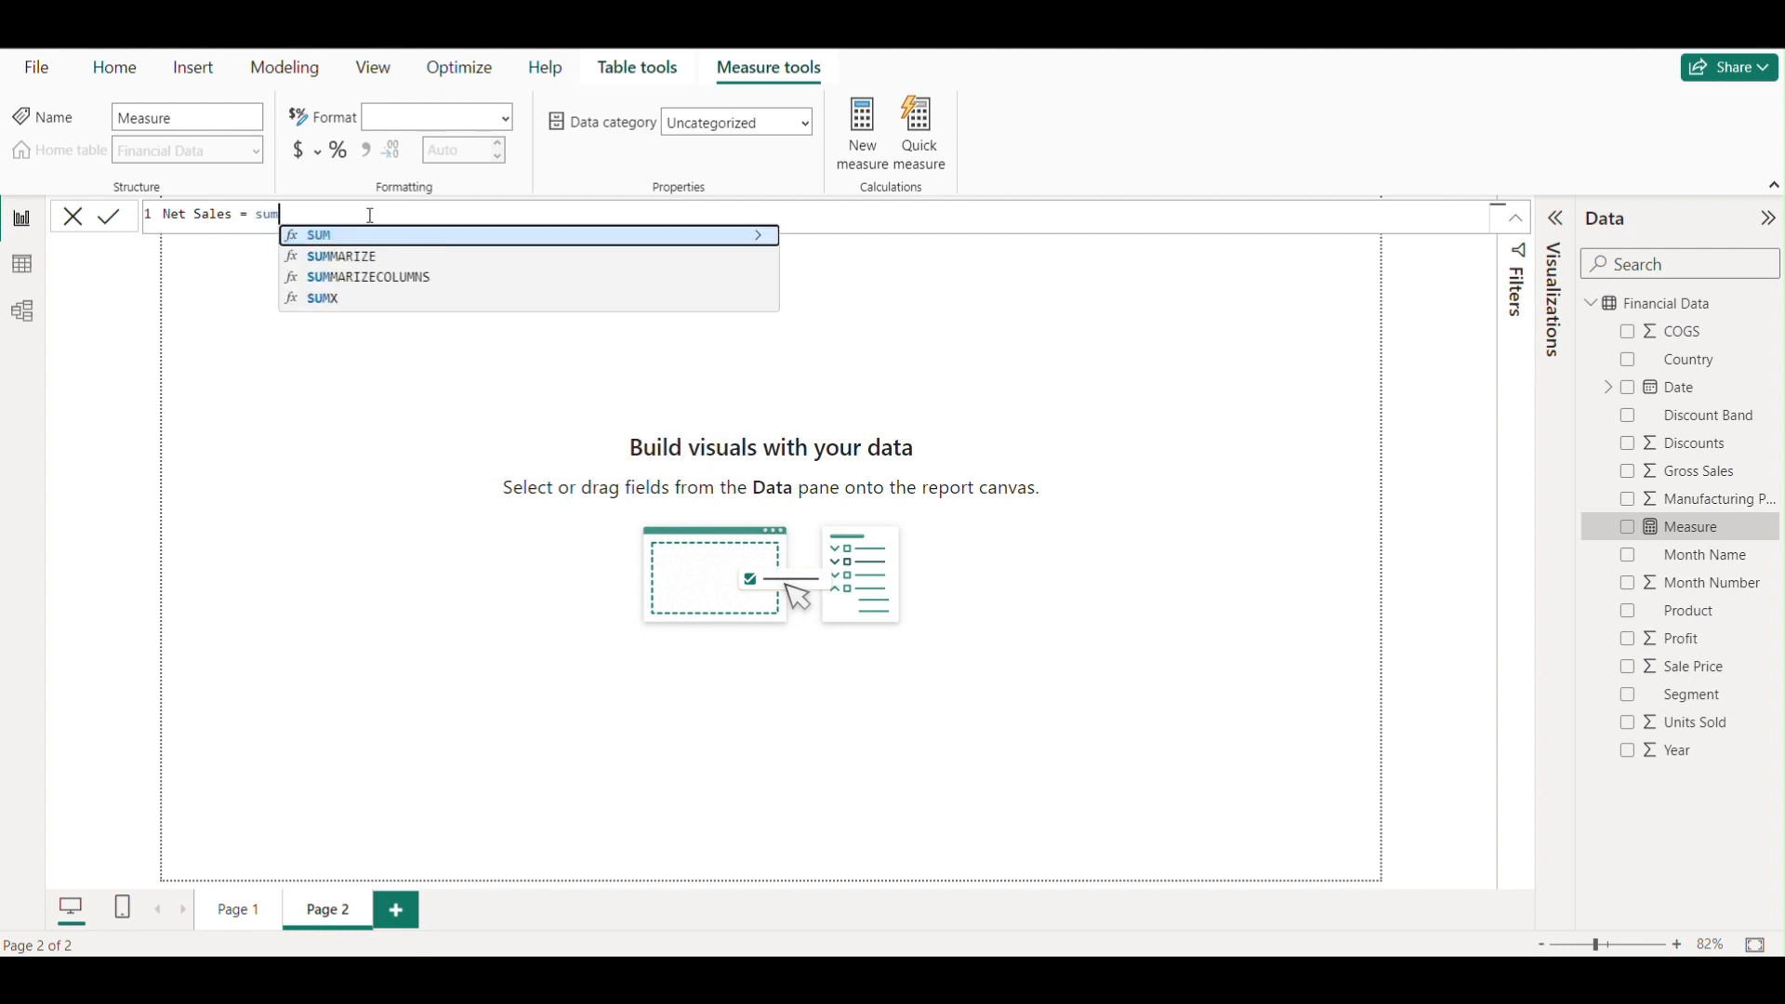
pyautogui.click(326, 240)
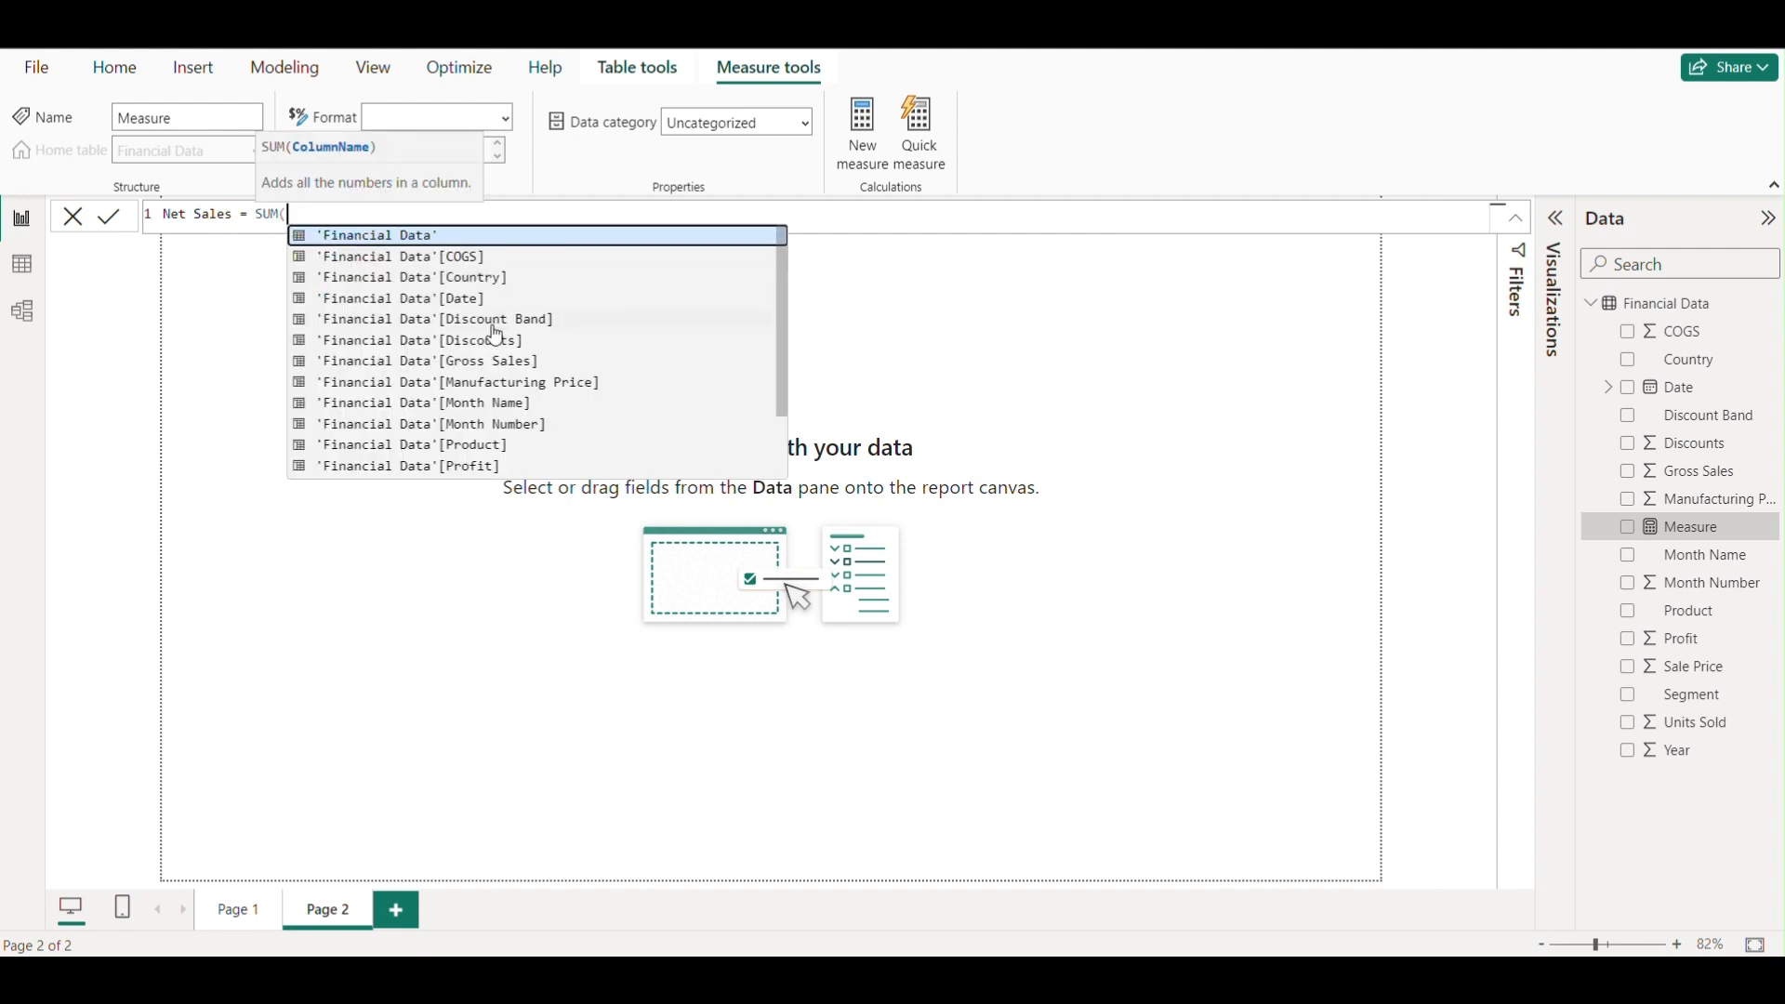
pyautogui.click(494, 365)
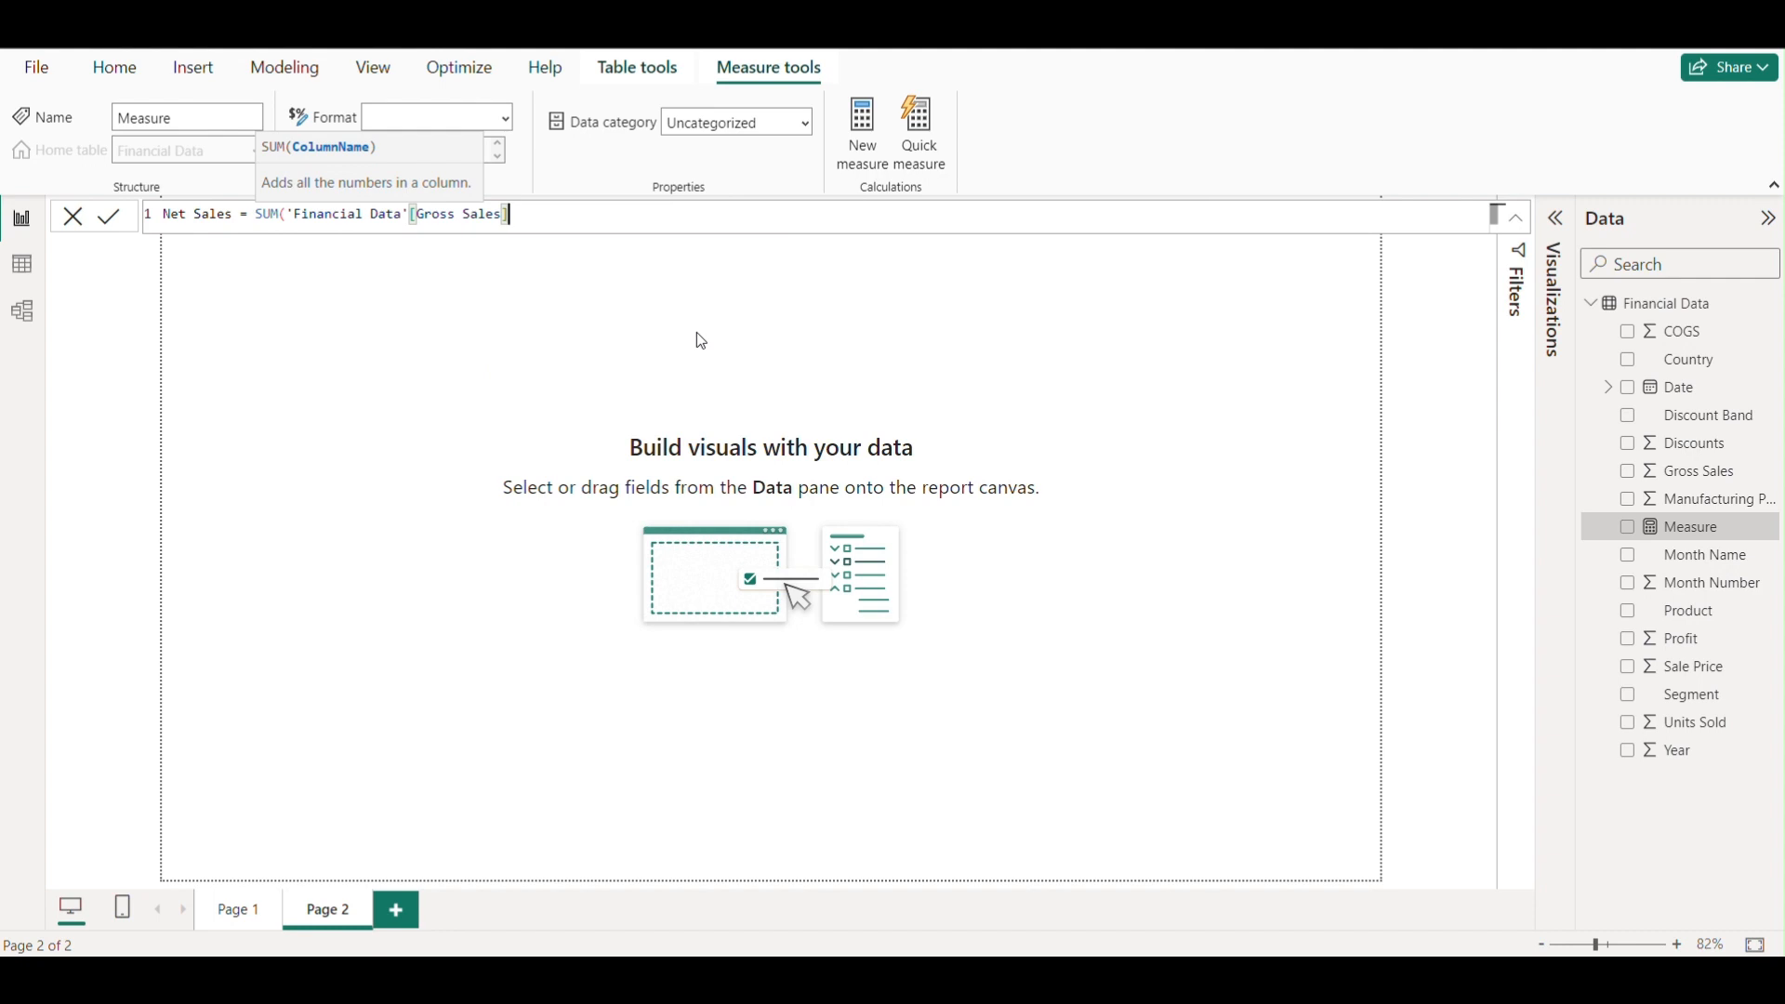
pyautogui.write(')')
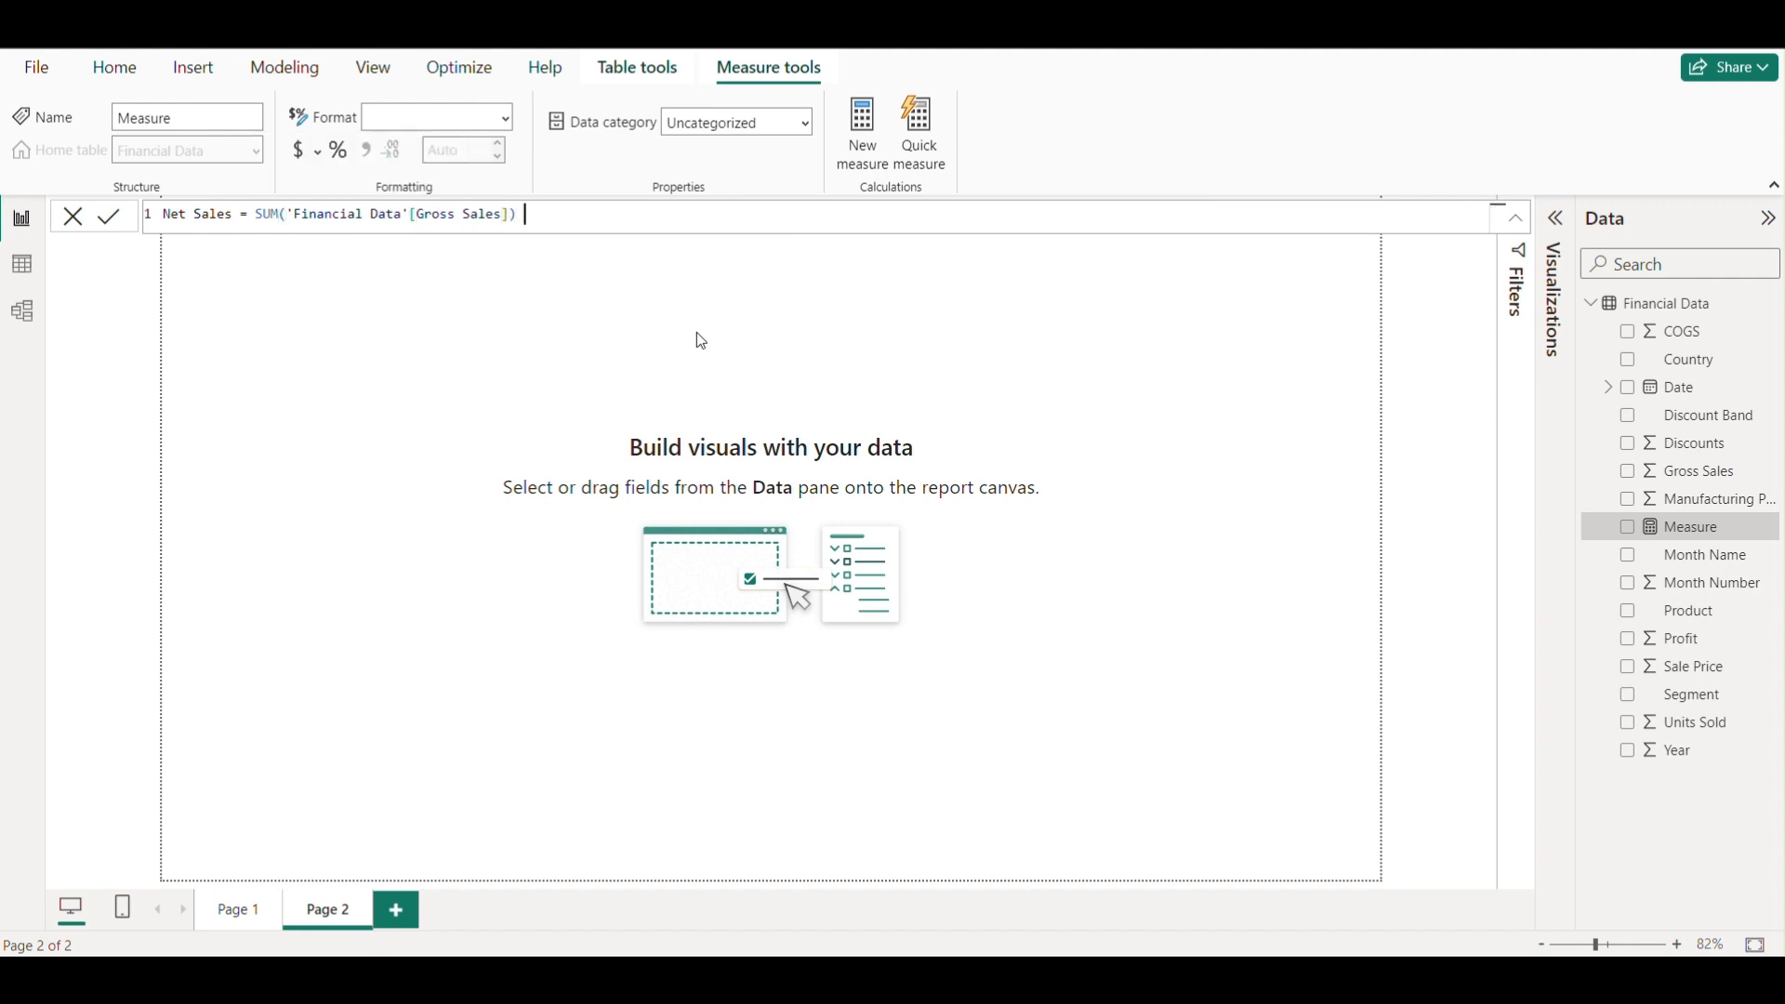
pyautogui.write(' - sum')
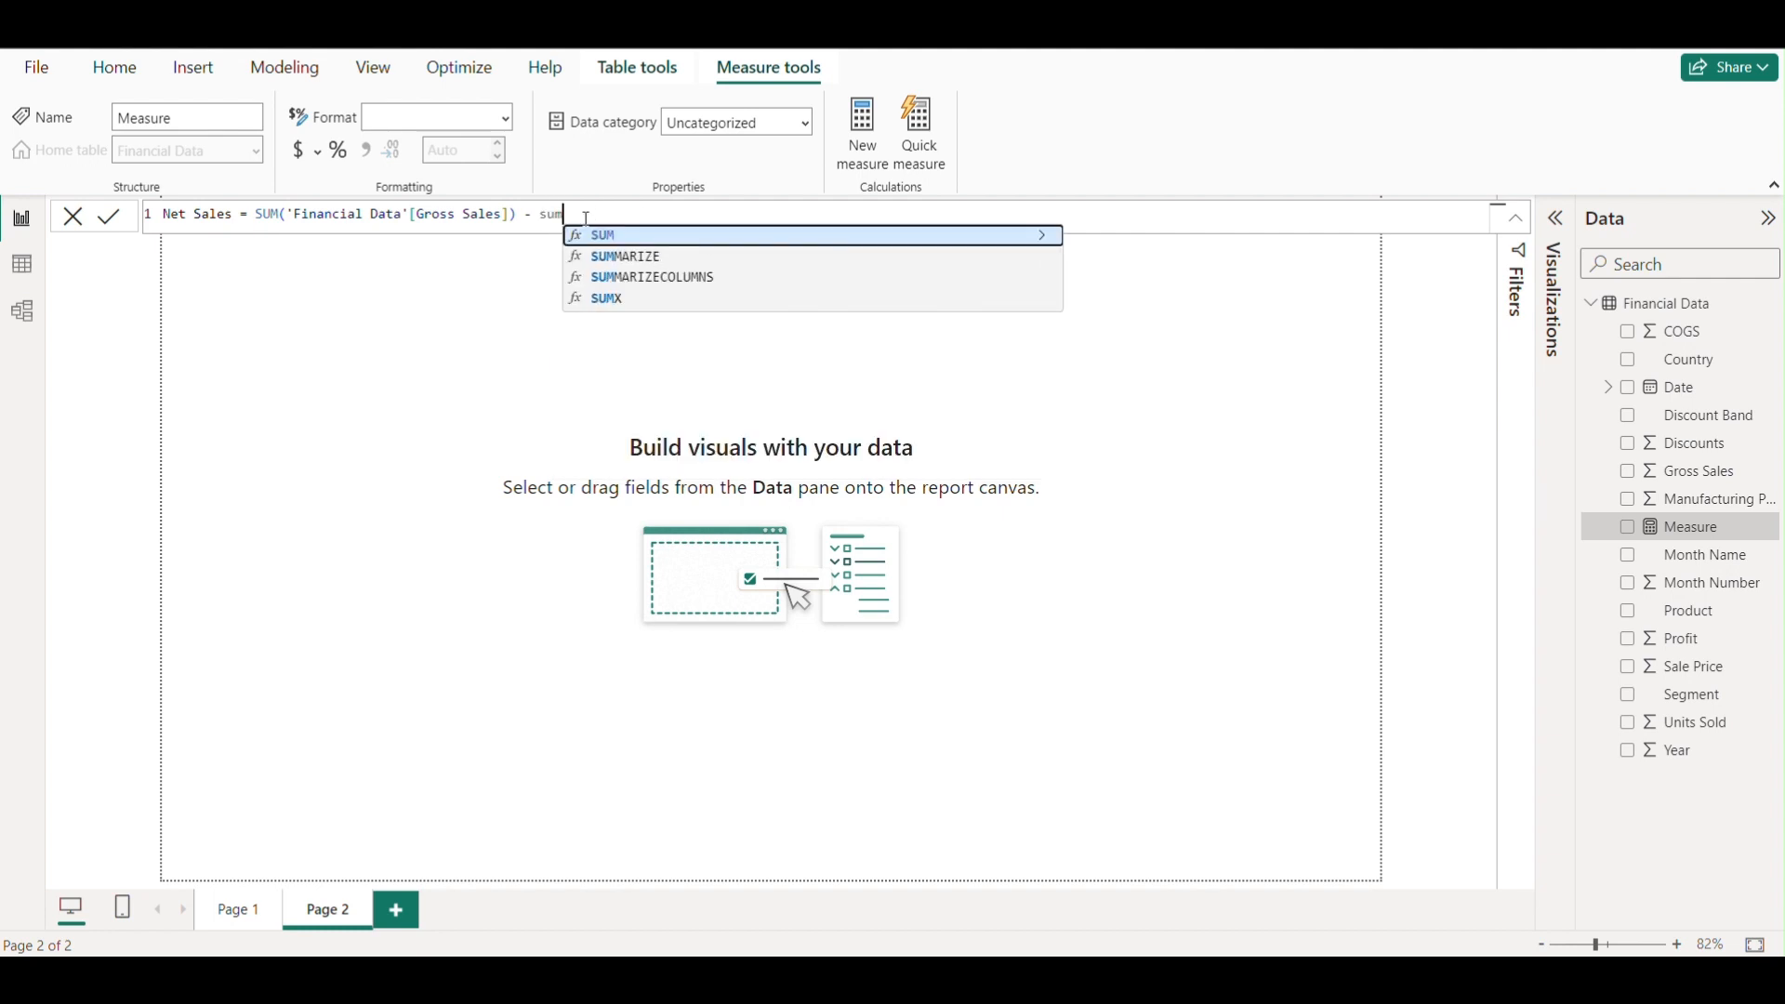
pyautogui.press('Tab')
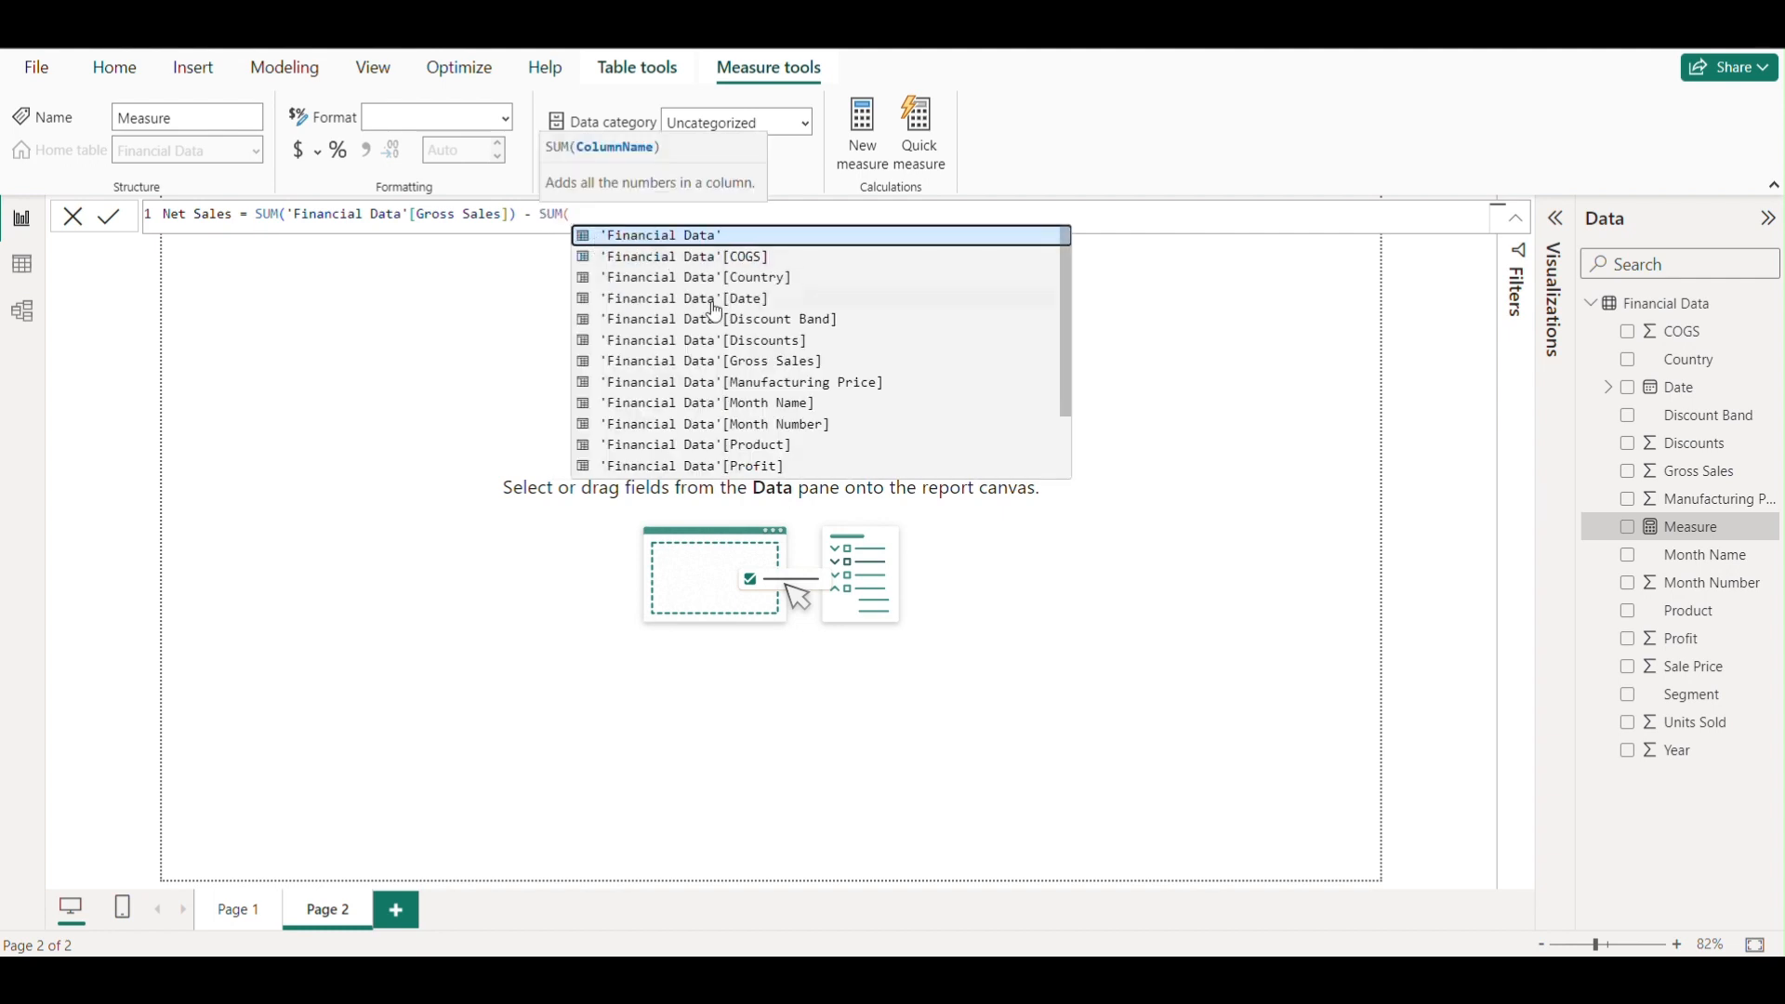
pyautogui.click(758, 344)
pyautogui.write(')')
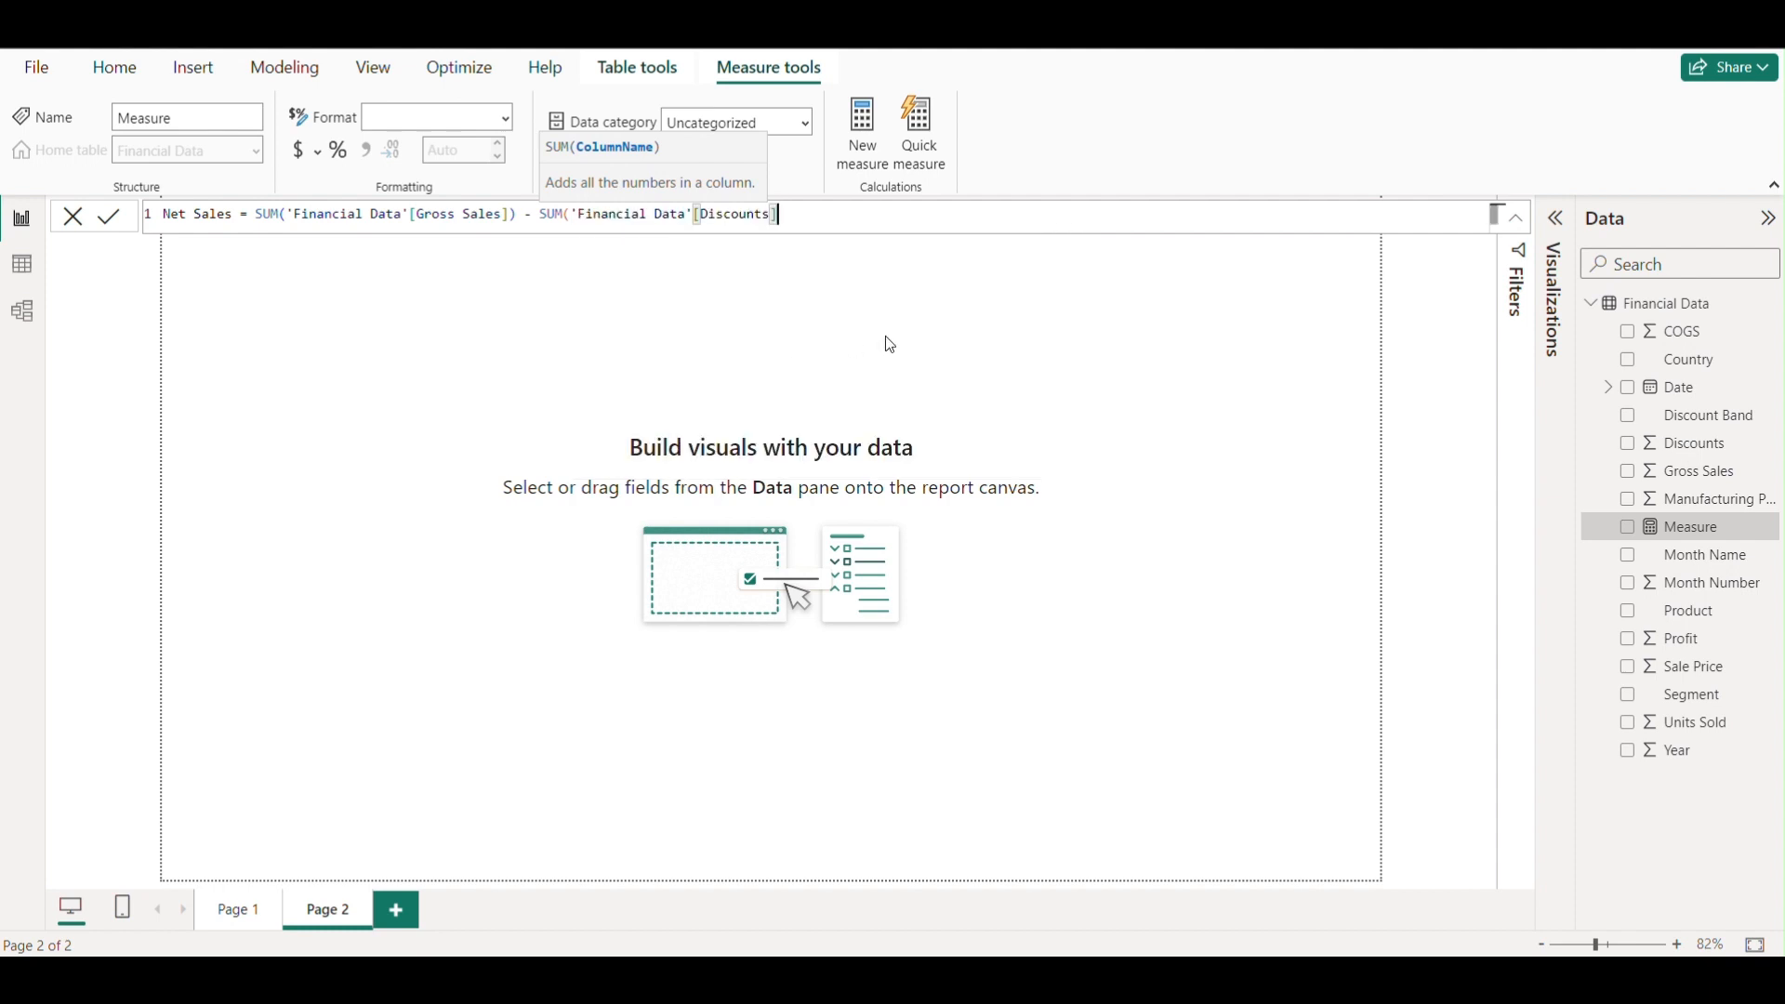
pyautogui.press('Return')
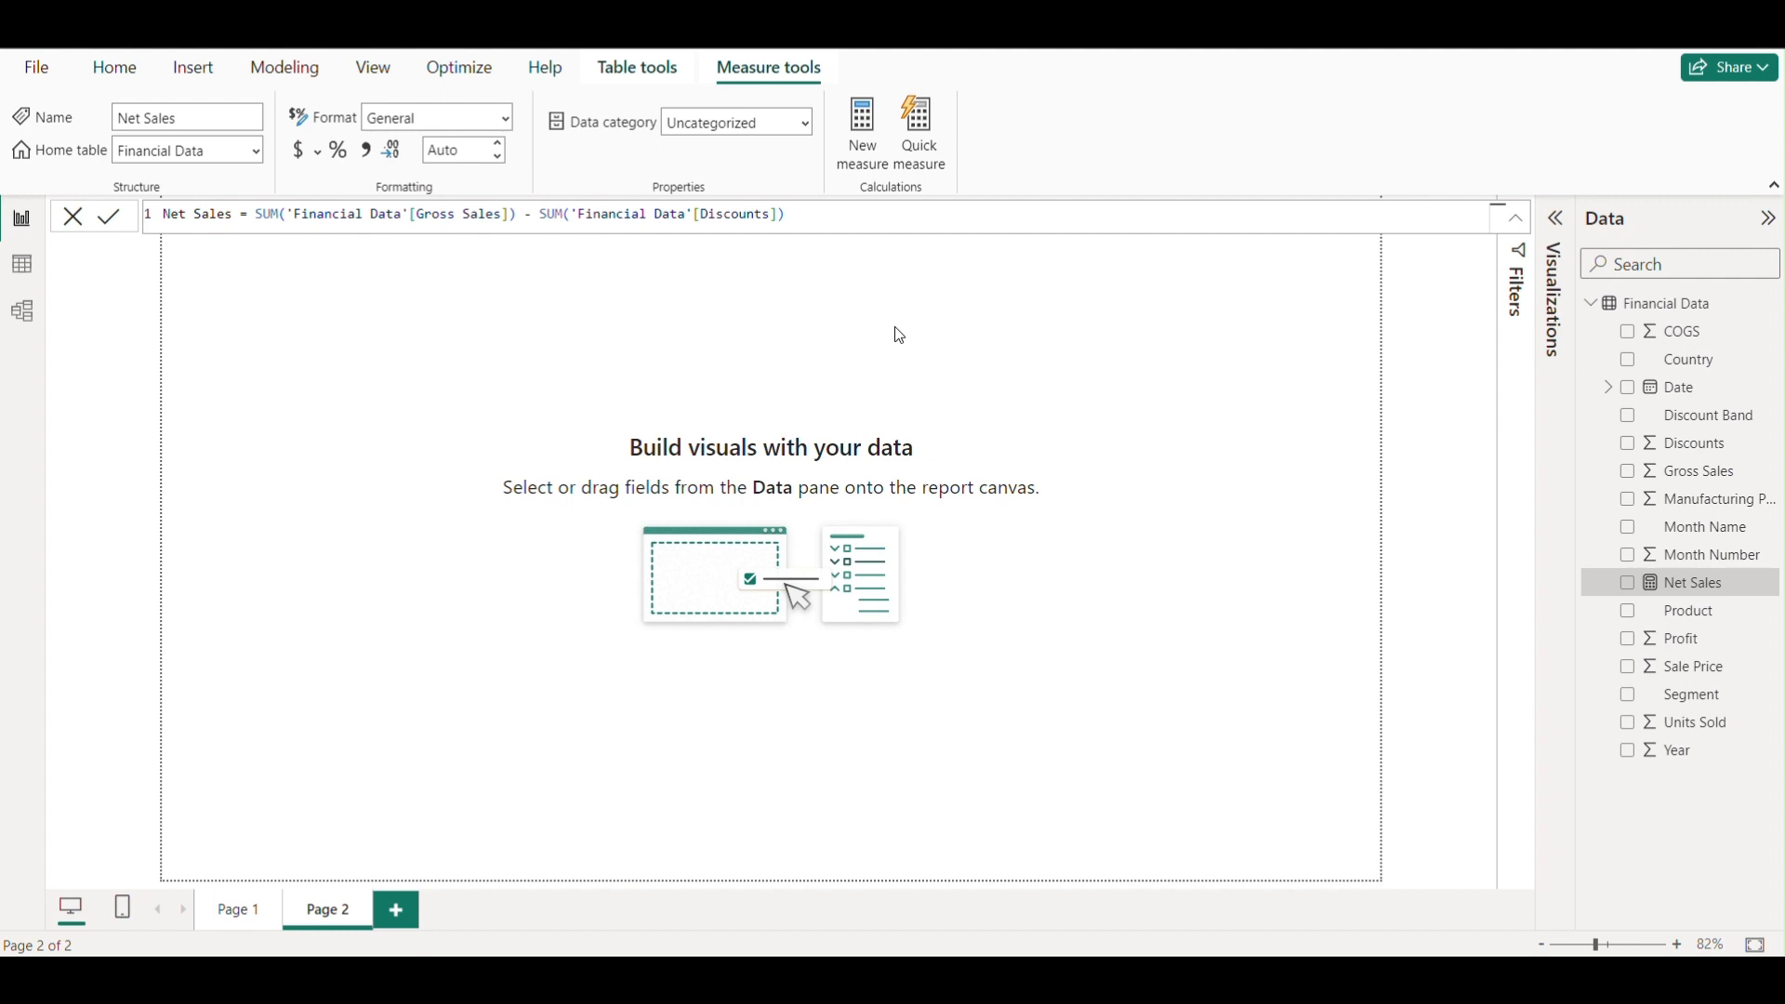
pyautogui.click(1062, 365)
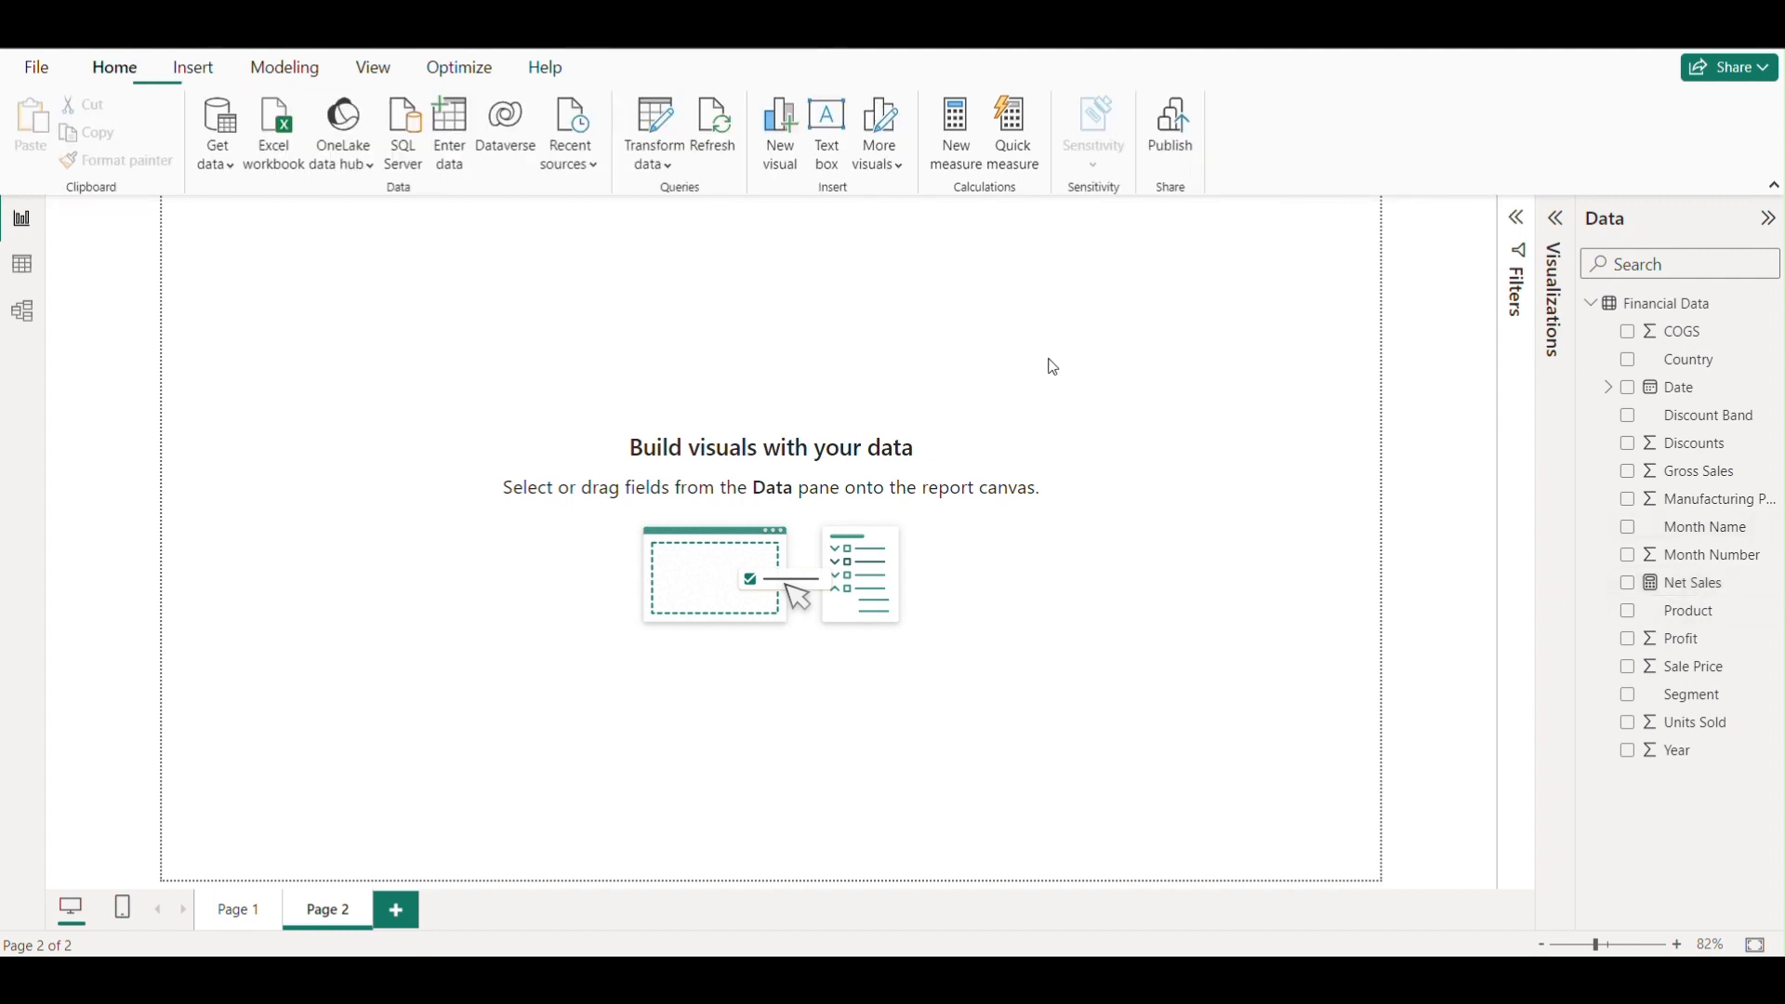
# Step: Insert a clustered bar chart on Page 2 and enlarge it to about half the page width
pyautogui.click(1555, 219)
pyautogui.click(1454, 339)
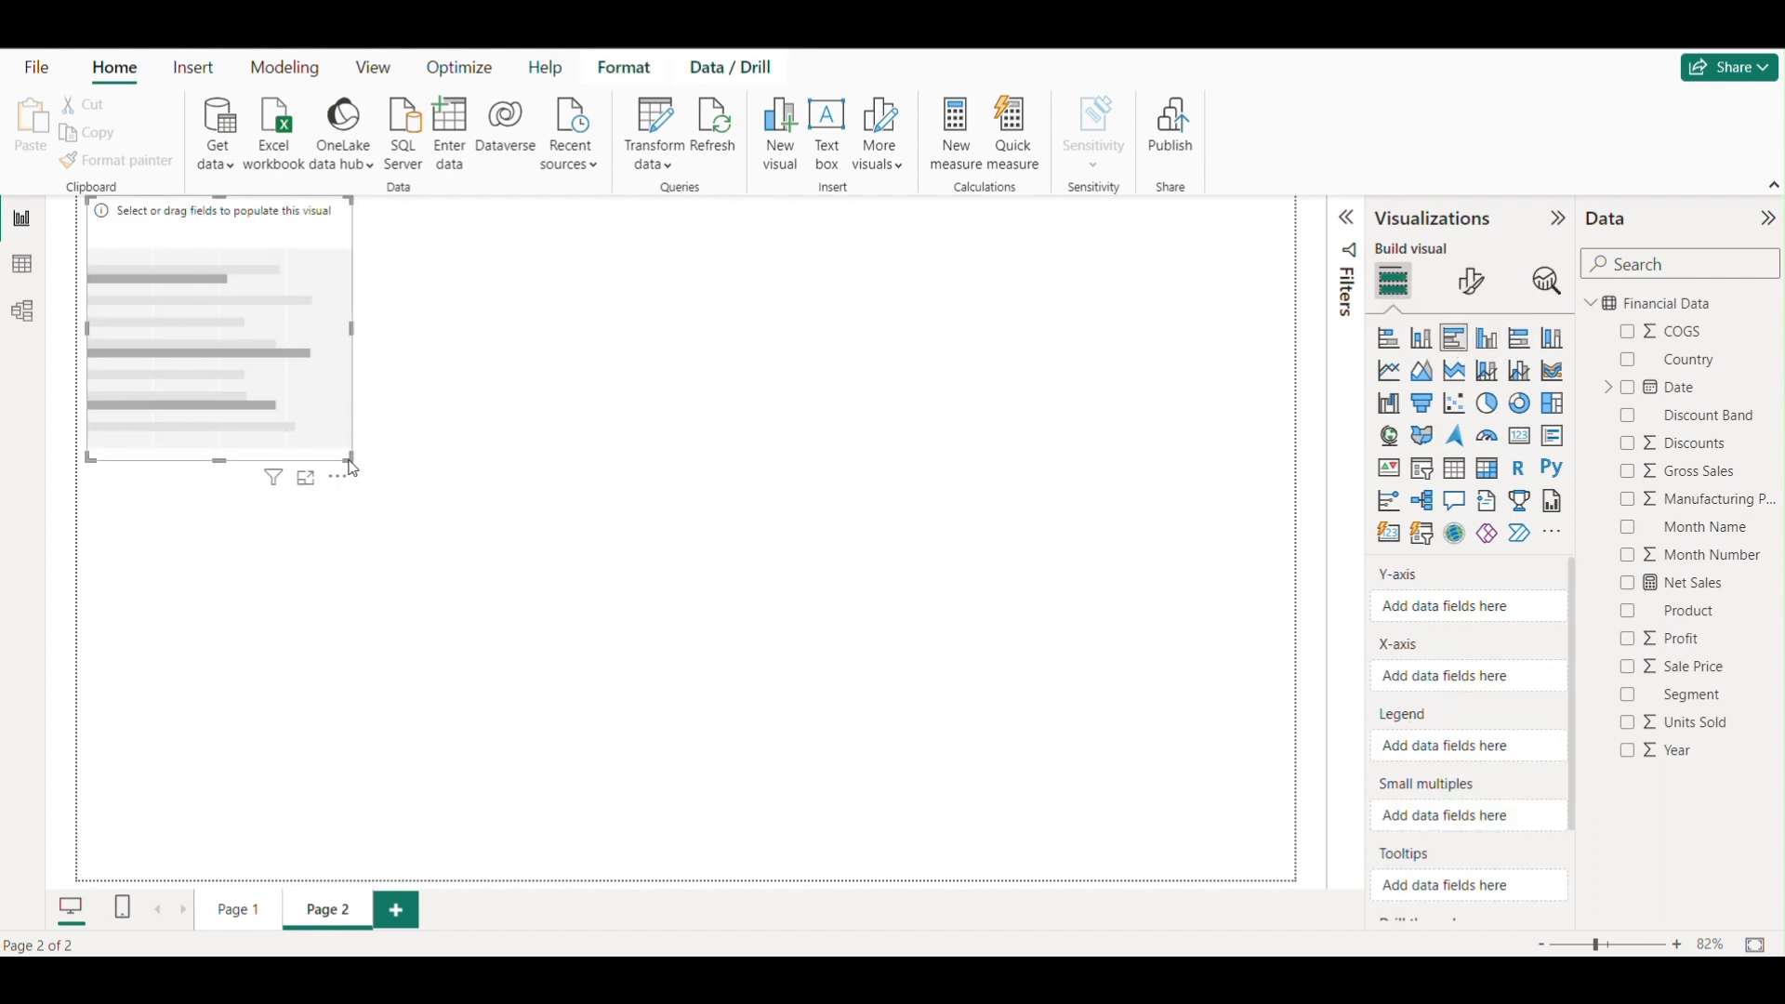
pyautogui.moveTo(351, 458); pyautogui.dragTo(732, 590)
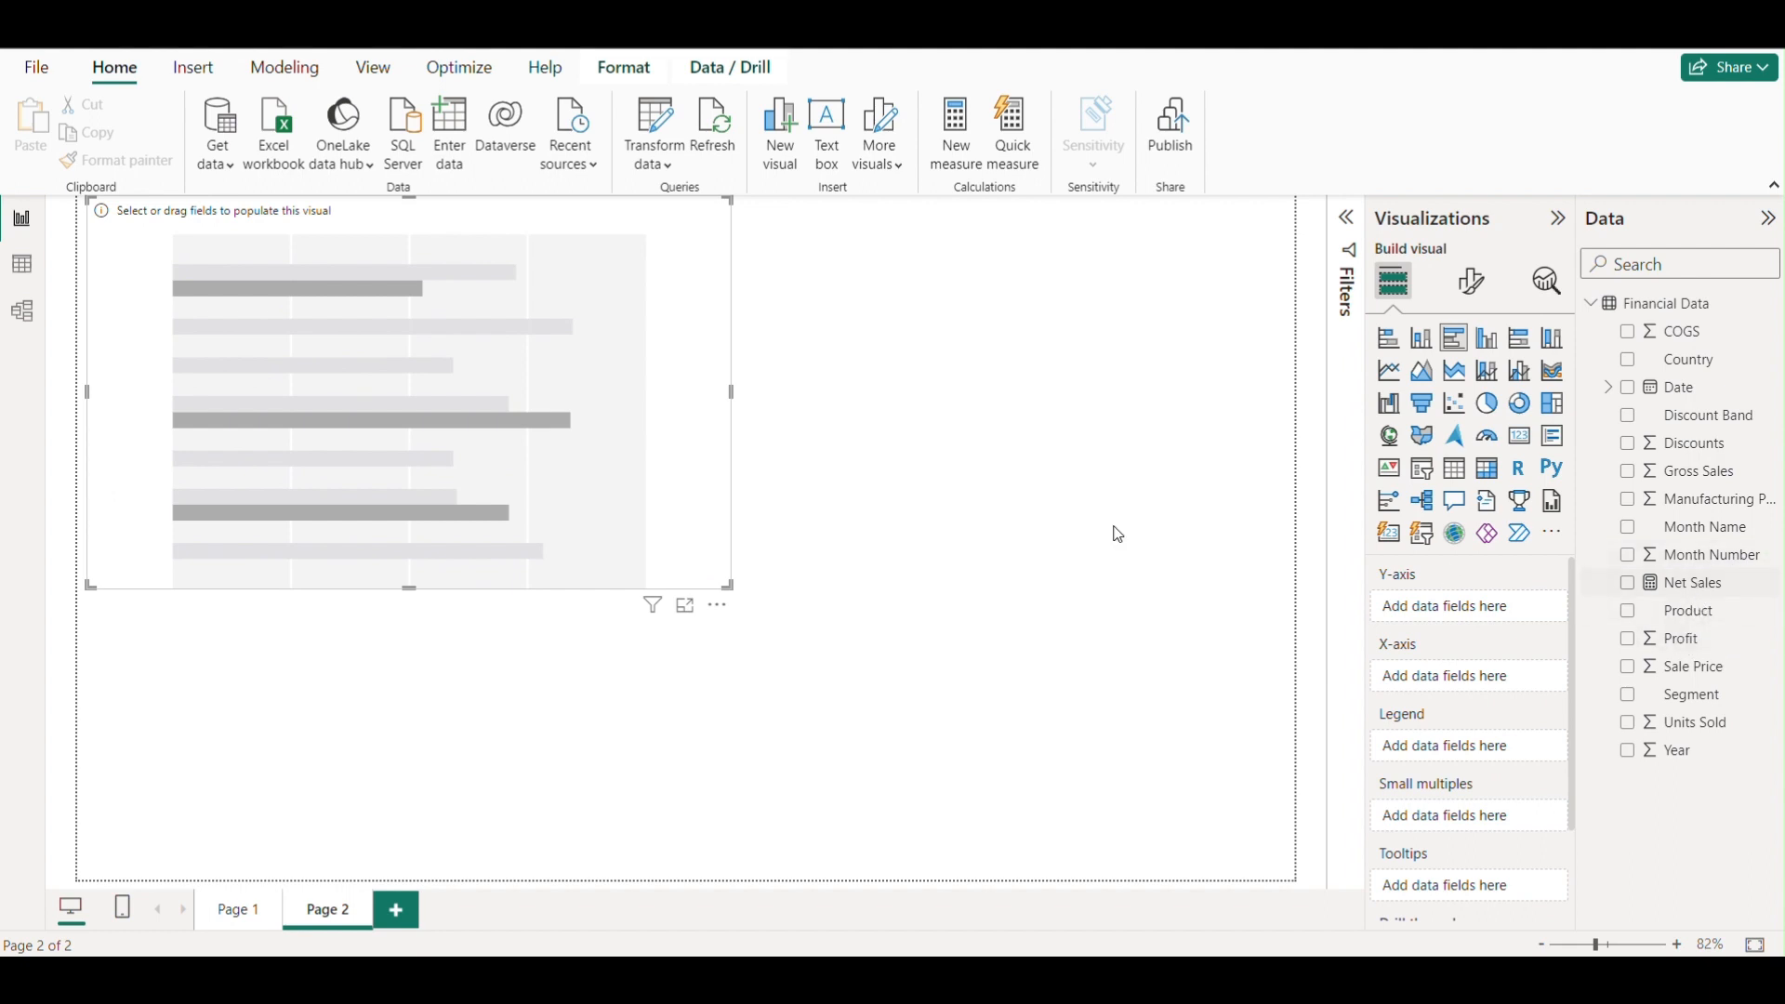
pyautogui.moveTo(731, 309); pyautogui.dragTo(721, 337)
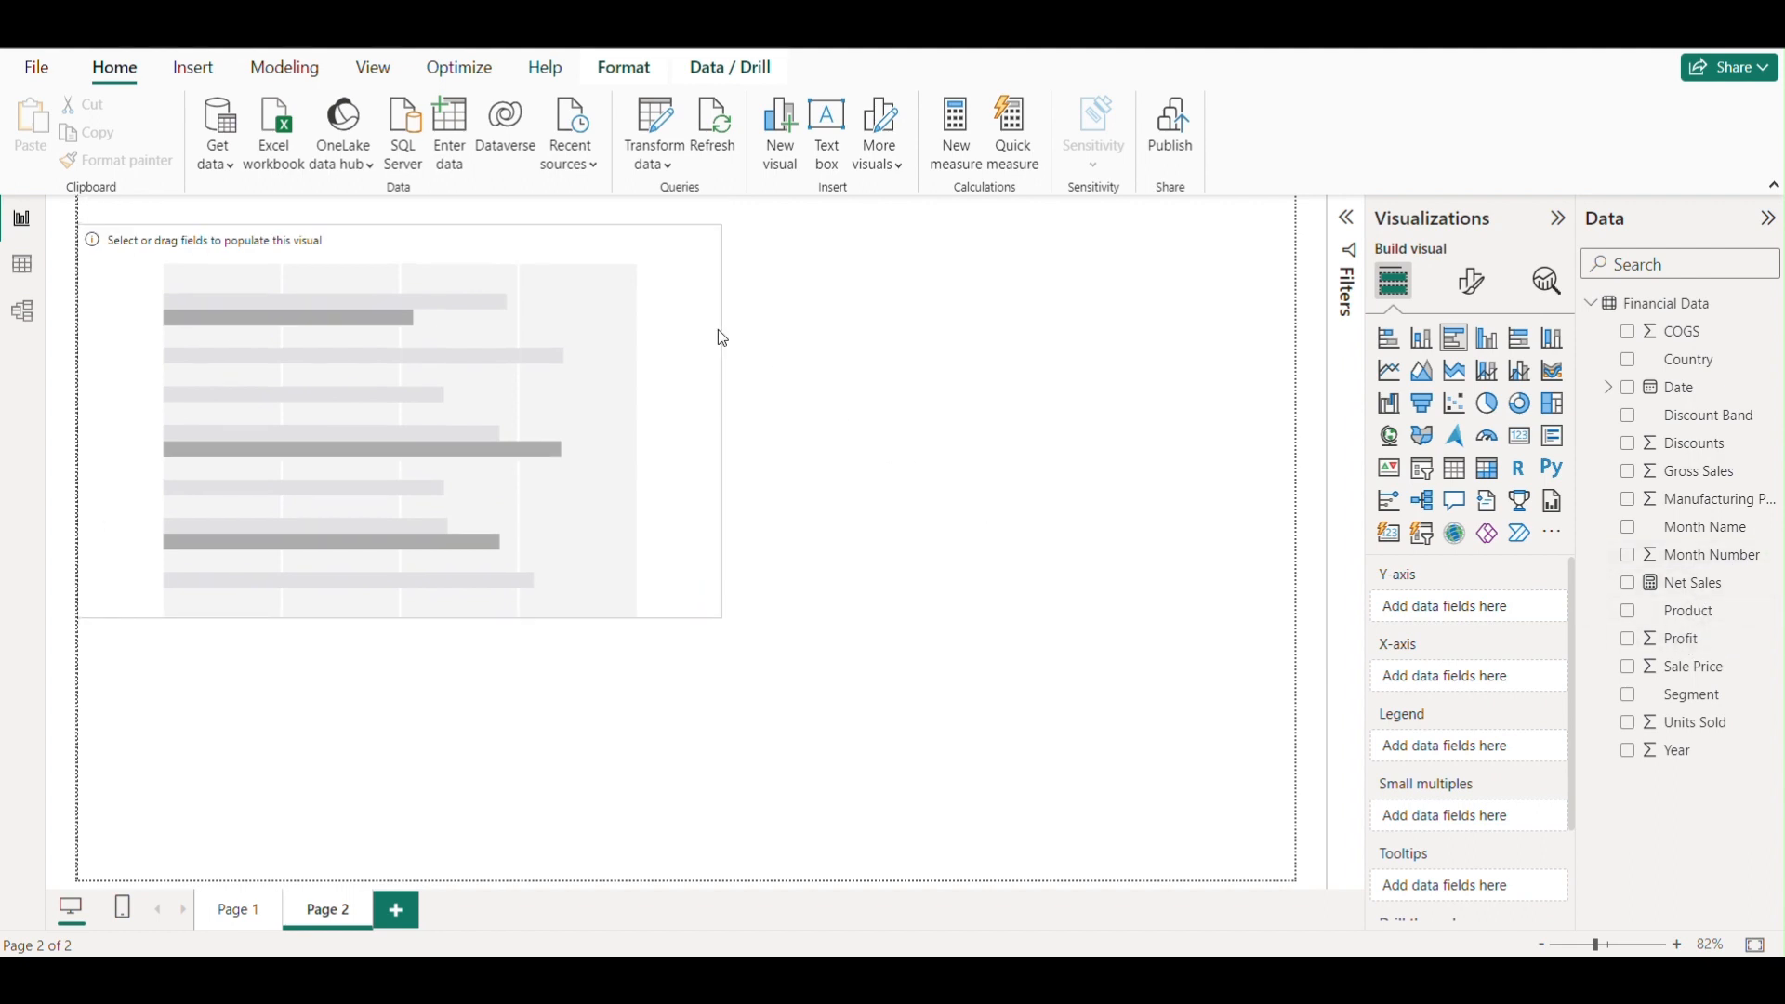
# Step: Plot the Net Sales measure on the bar chart's X-axis and make the chart slightly taller
pyautogui.click(1709, 593)
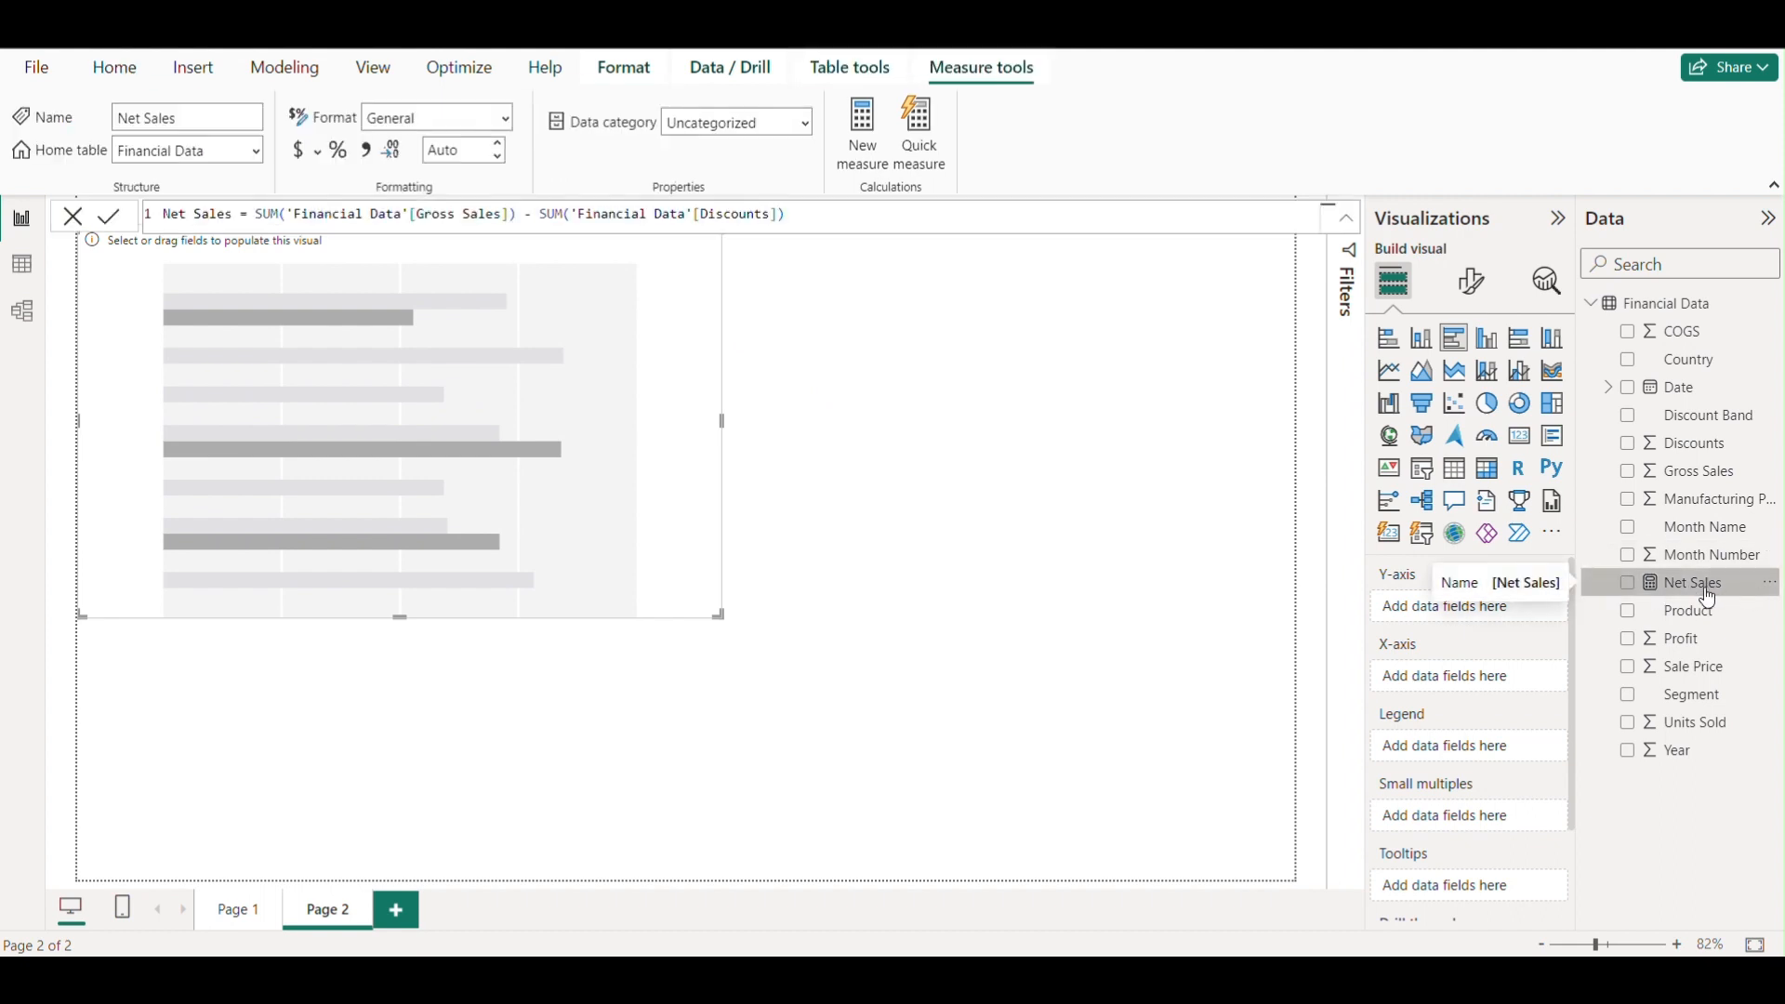
pyautogui.moveTo(1707, 597); pyautogui.dragTo(1487, 686)
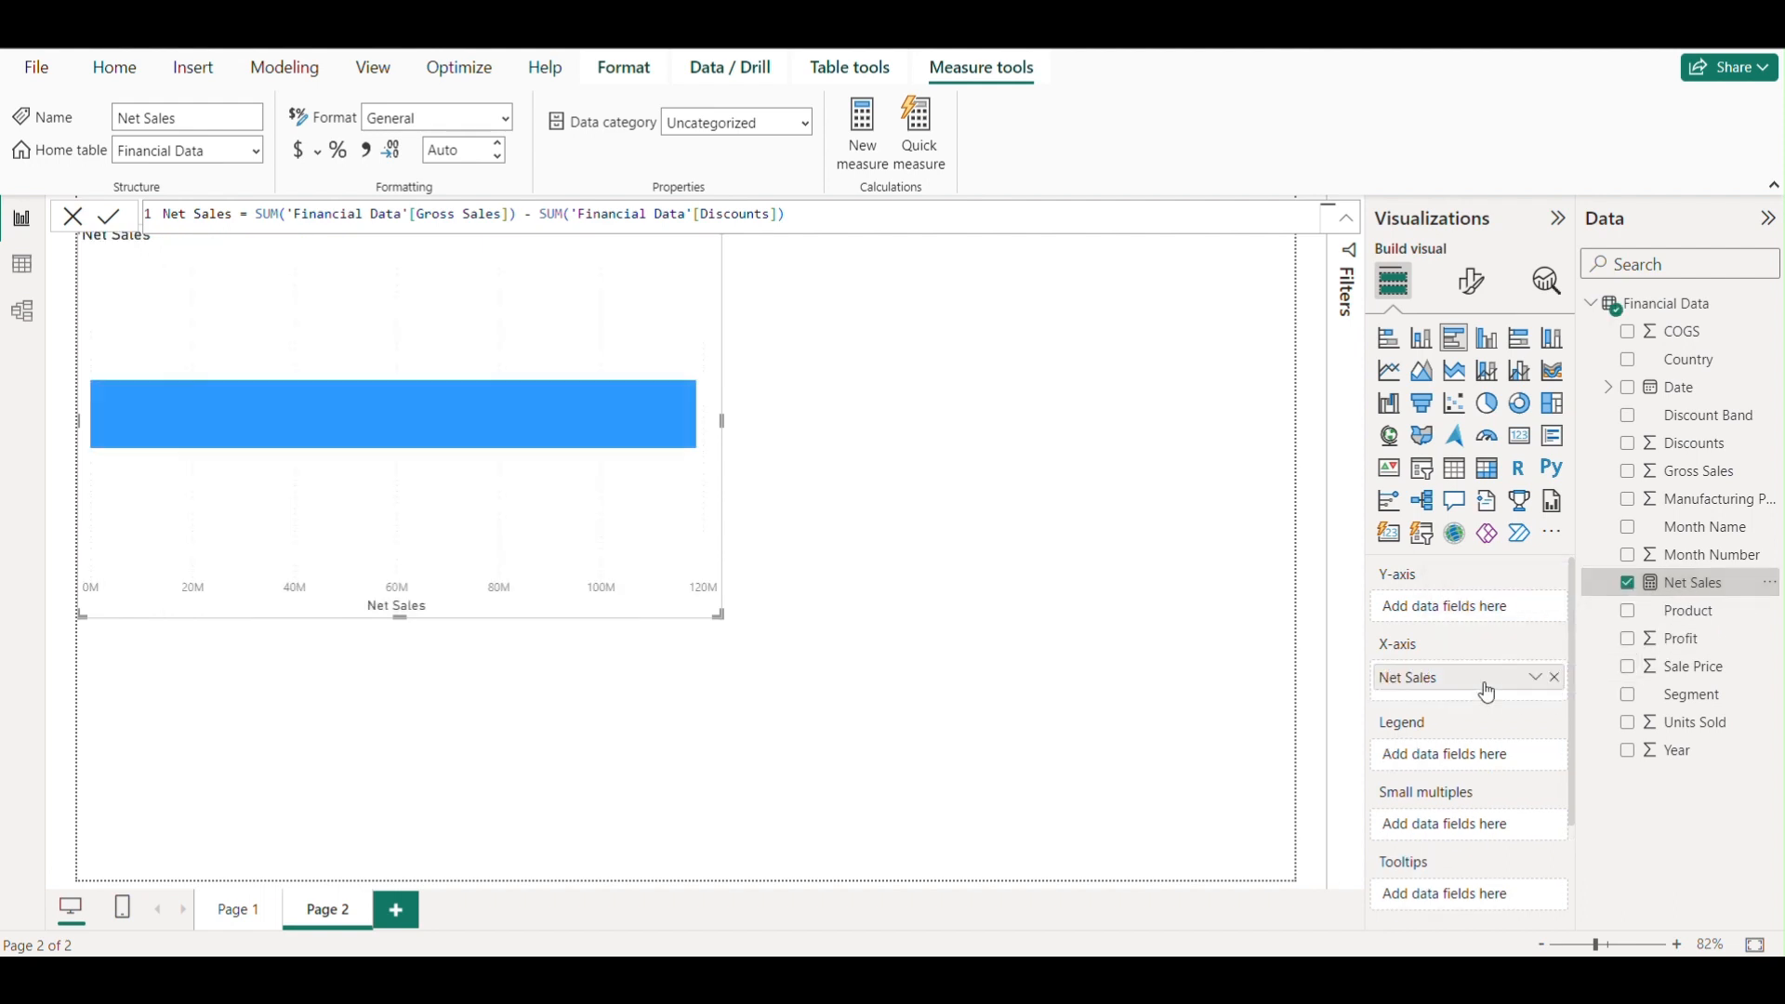
pyautogui.moveTo(713, 612); pyautogui.dragTo(719, 618)
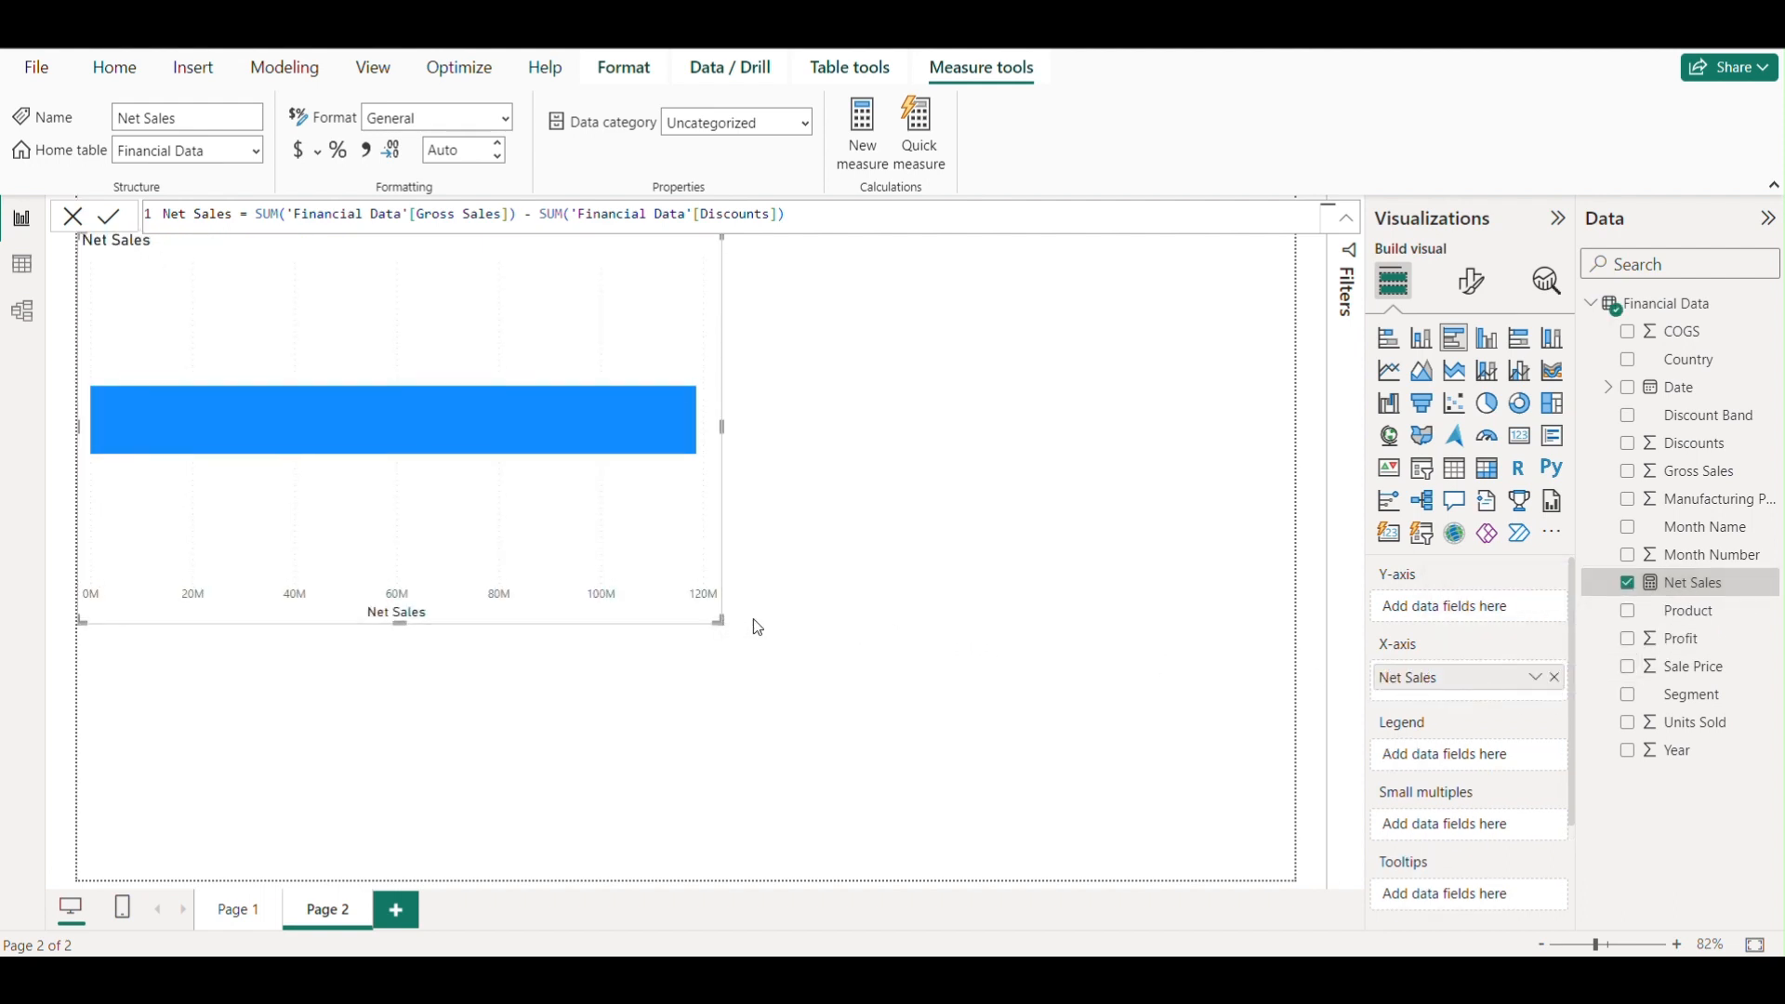
# Step: Convert the visual to a clustered column chart with Country on the X-axis, then slightly enlarge and reposition it
pyautogui.click(1487, 337)
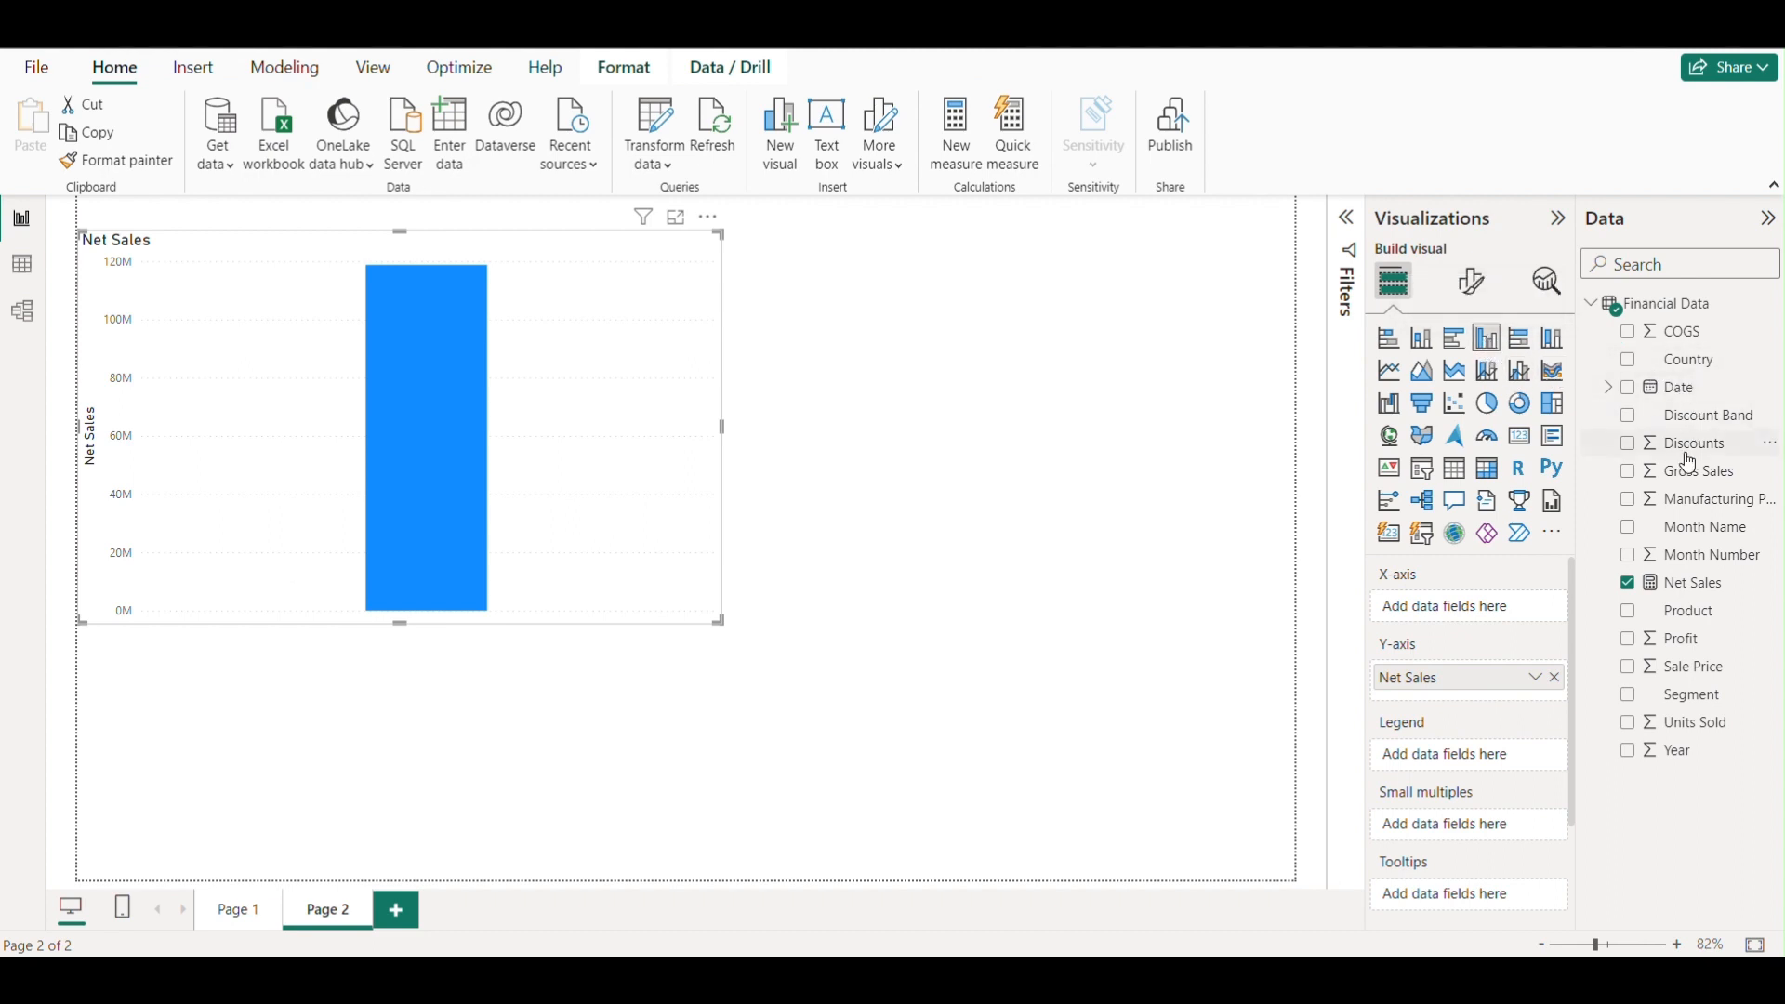
pyautogui.moveTo(1699, 360); pyautogui.dragTo(1497, 615)
pyautogui.moveTo(718, 620); pyautogui.dragTo(732, 655)
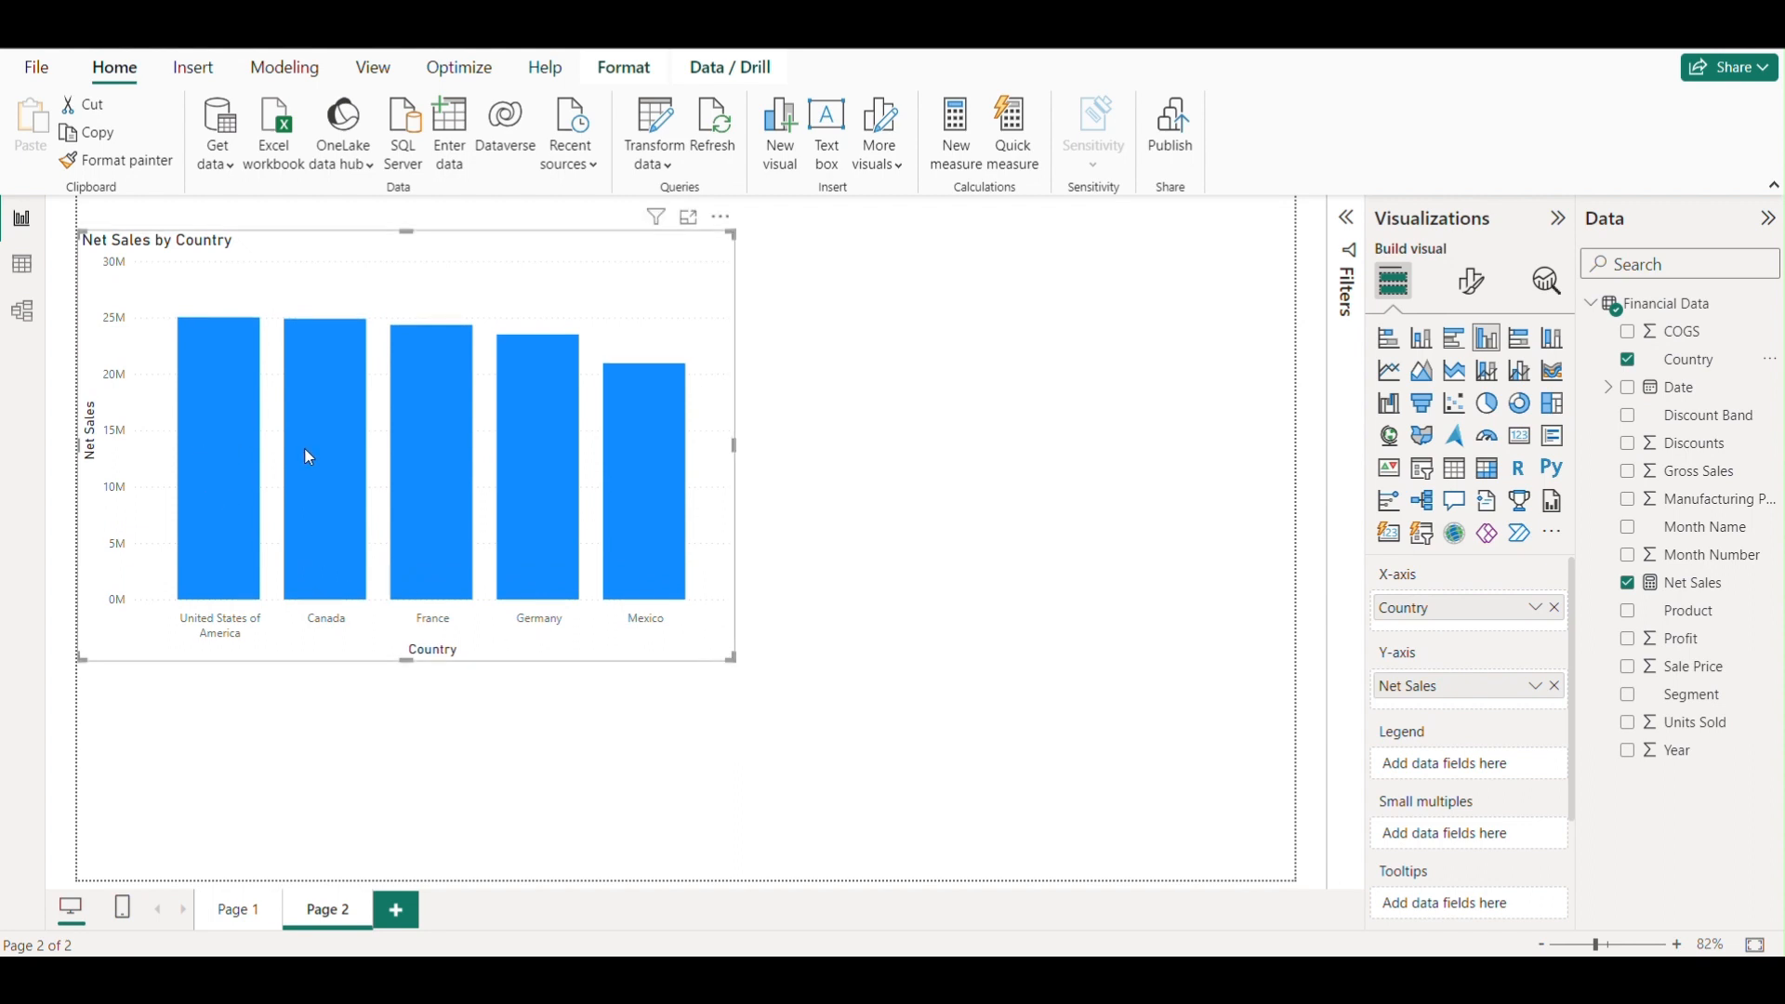
pyautogui.moveTo(734, 283); pyautogui.dragTo(726, 270)
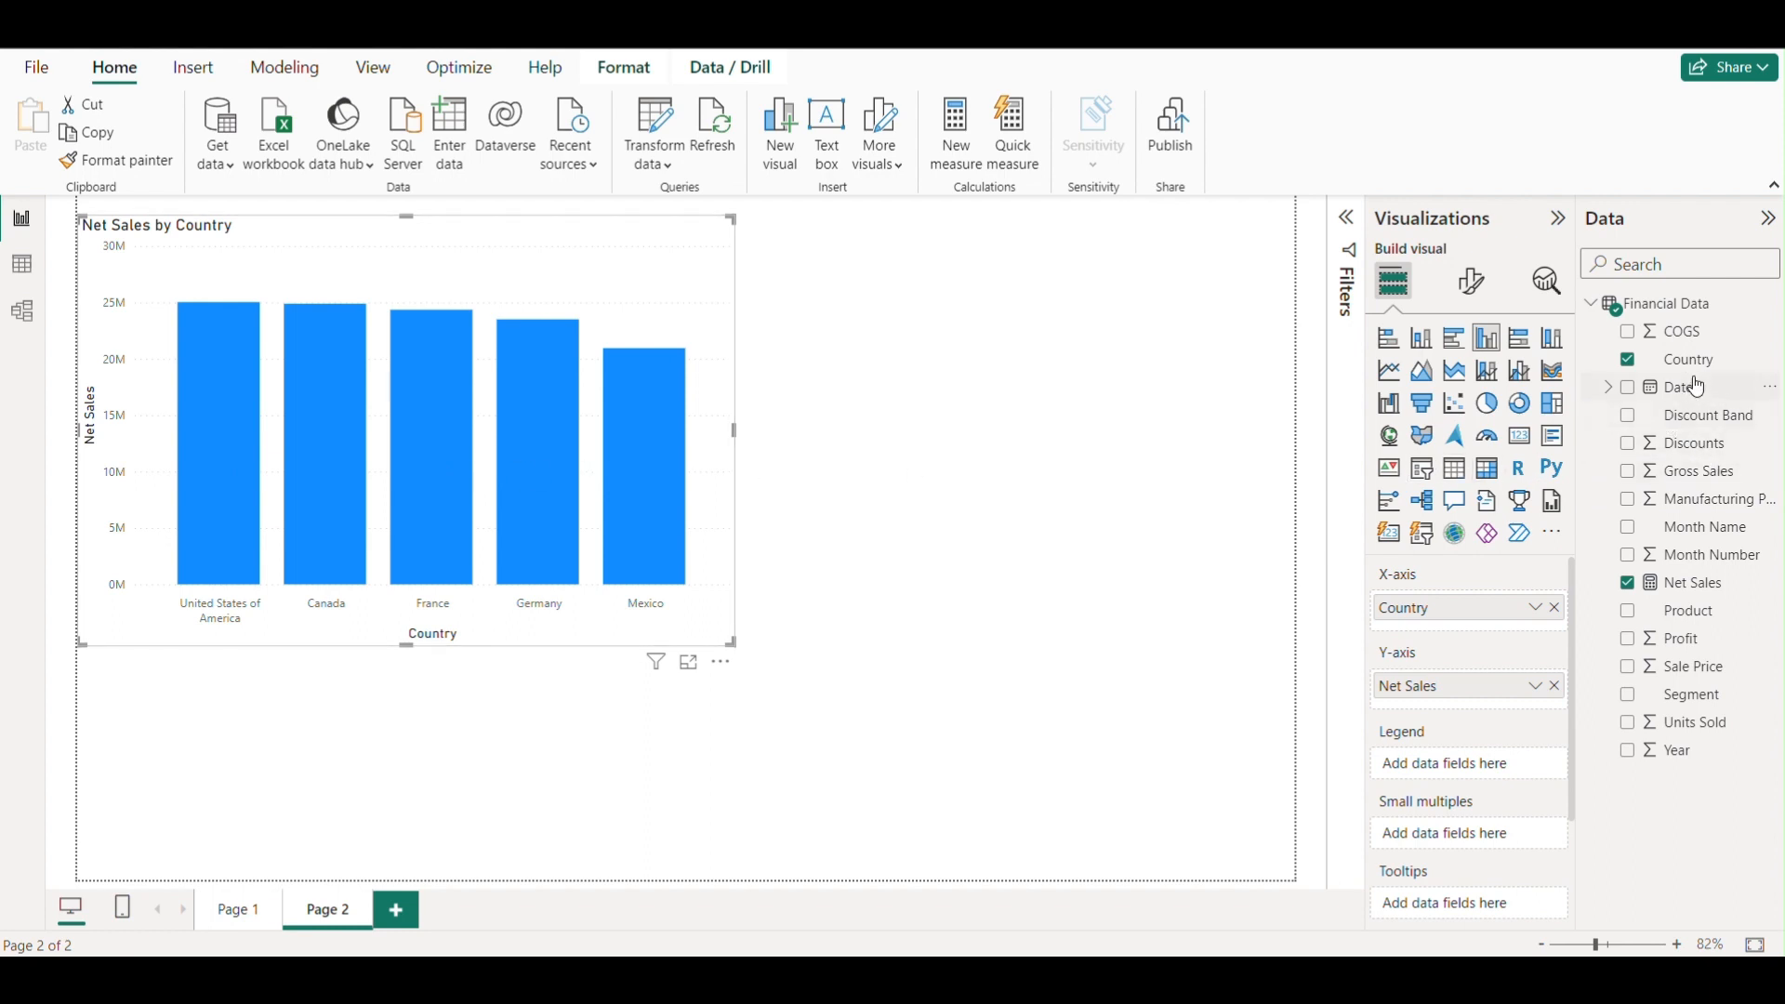
# Step: Add Gross Sales to the column chart's Y-axis alongside Net Sales and shrink the chart to just under half the page width
pyautogui.moveTo(1706, 476); pyautogui.dragTo(1500, 704)
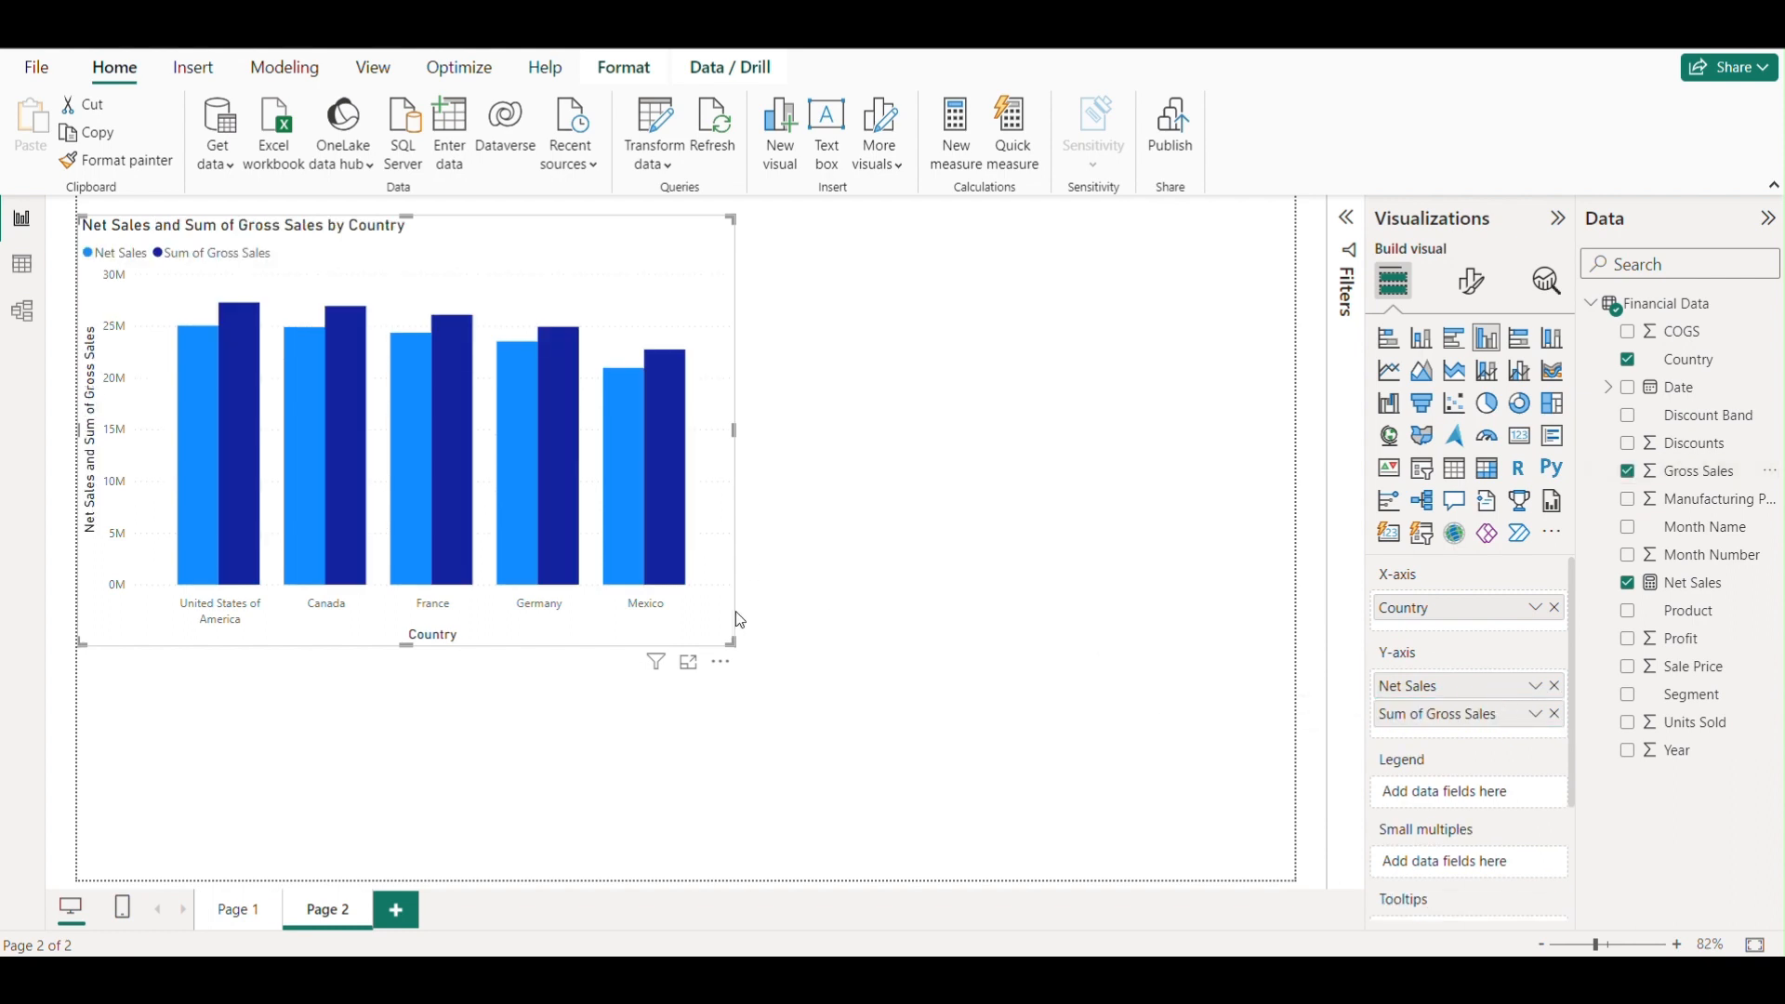
pyautogui.moveTo(731, 643); pyautogui.dragTo(761, 659)
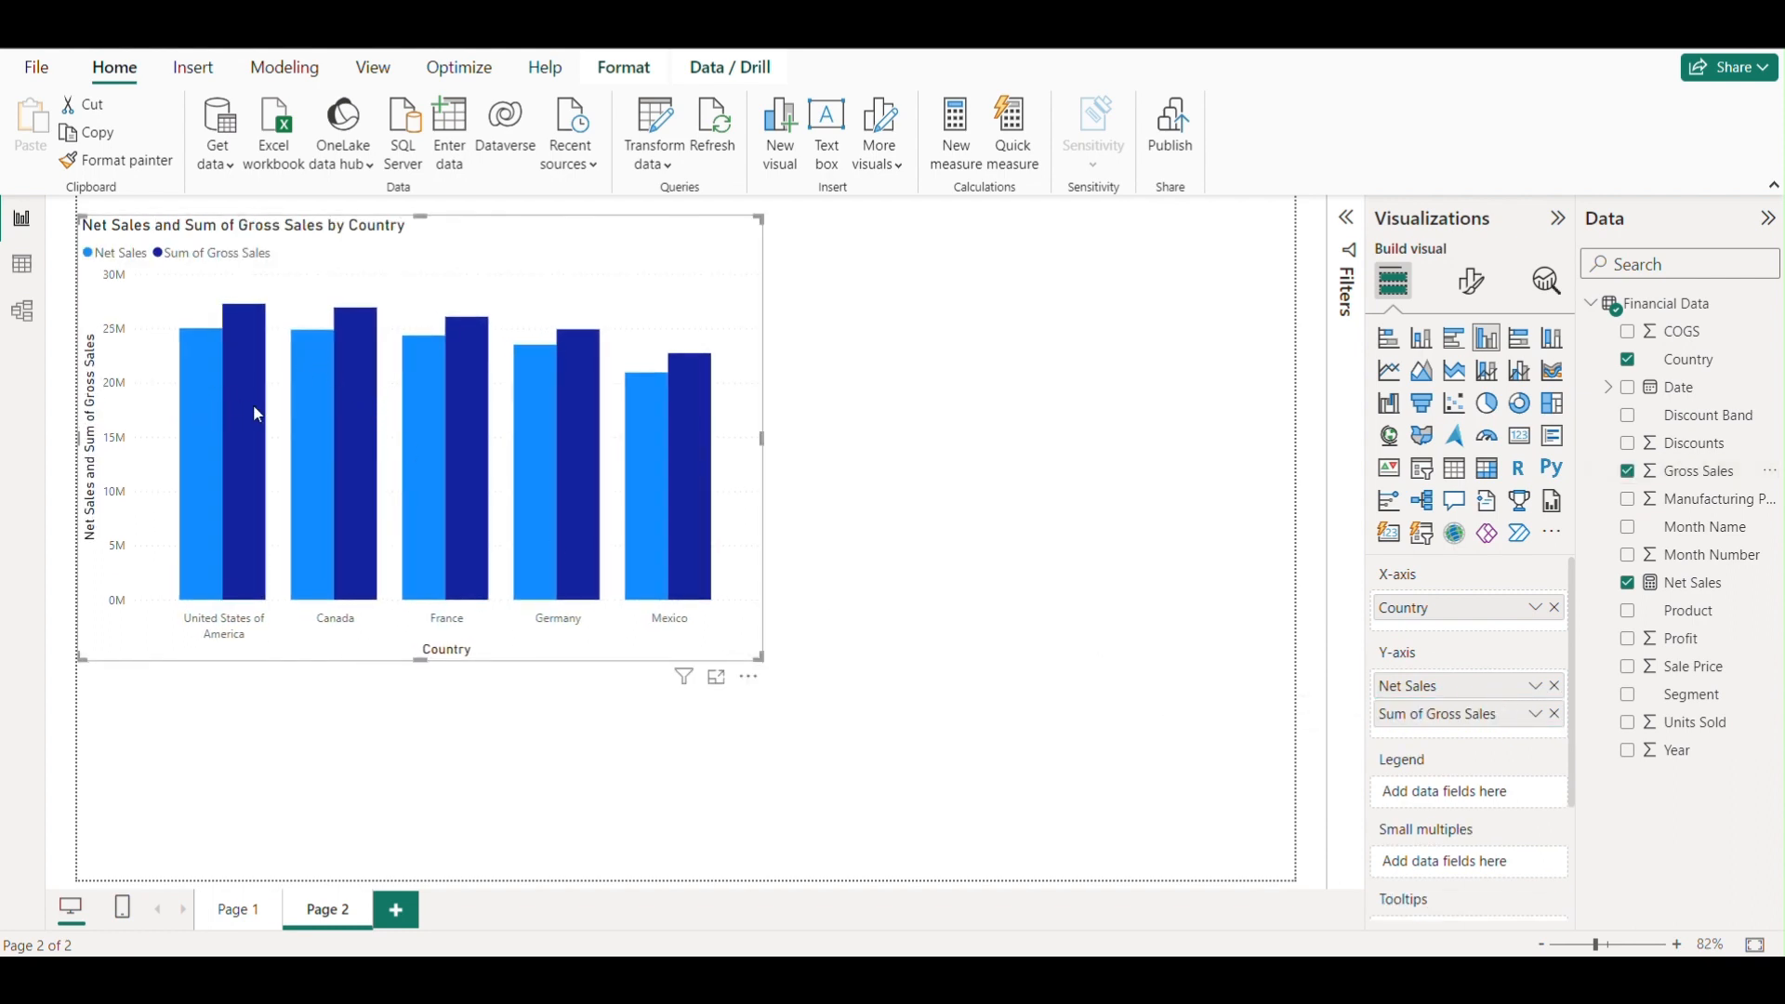
pyautogui.moveTo(757, 656); pyautogui.dragTo(665, 561)
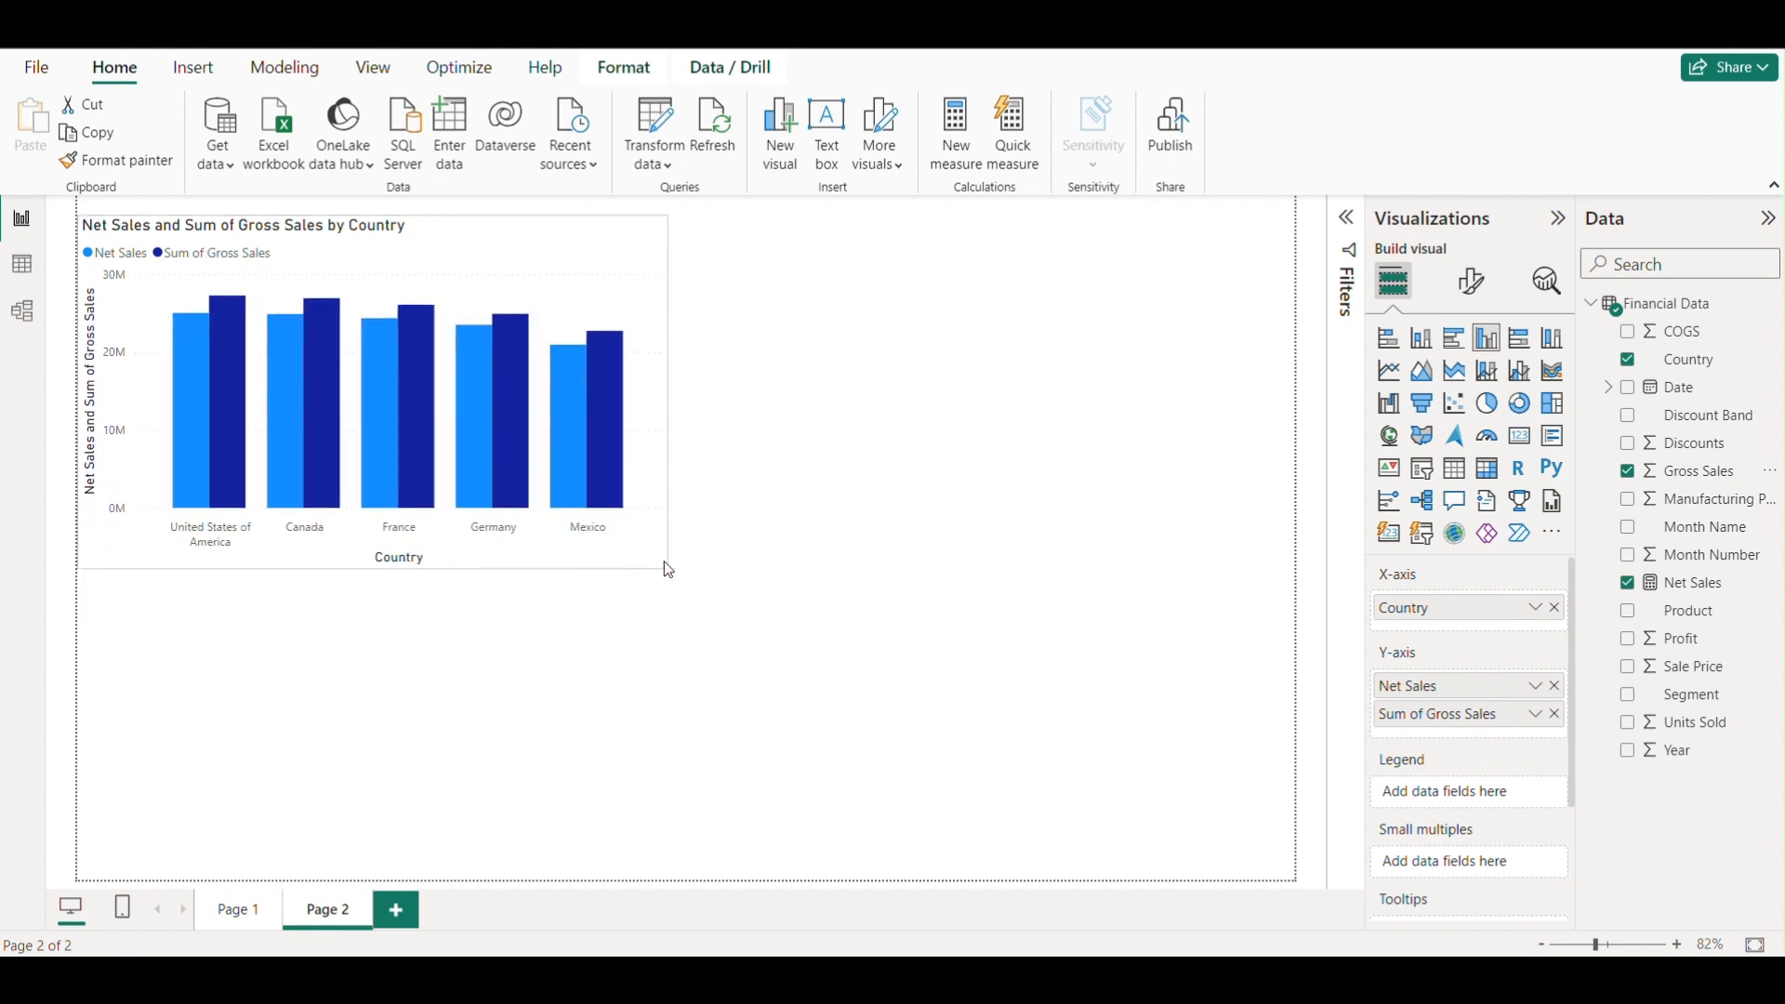
pyautogui.click(829, 416)
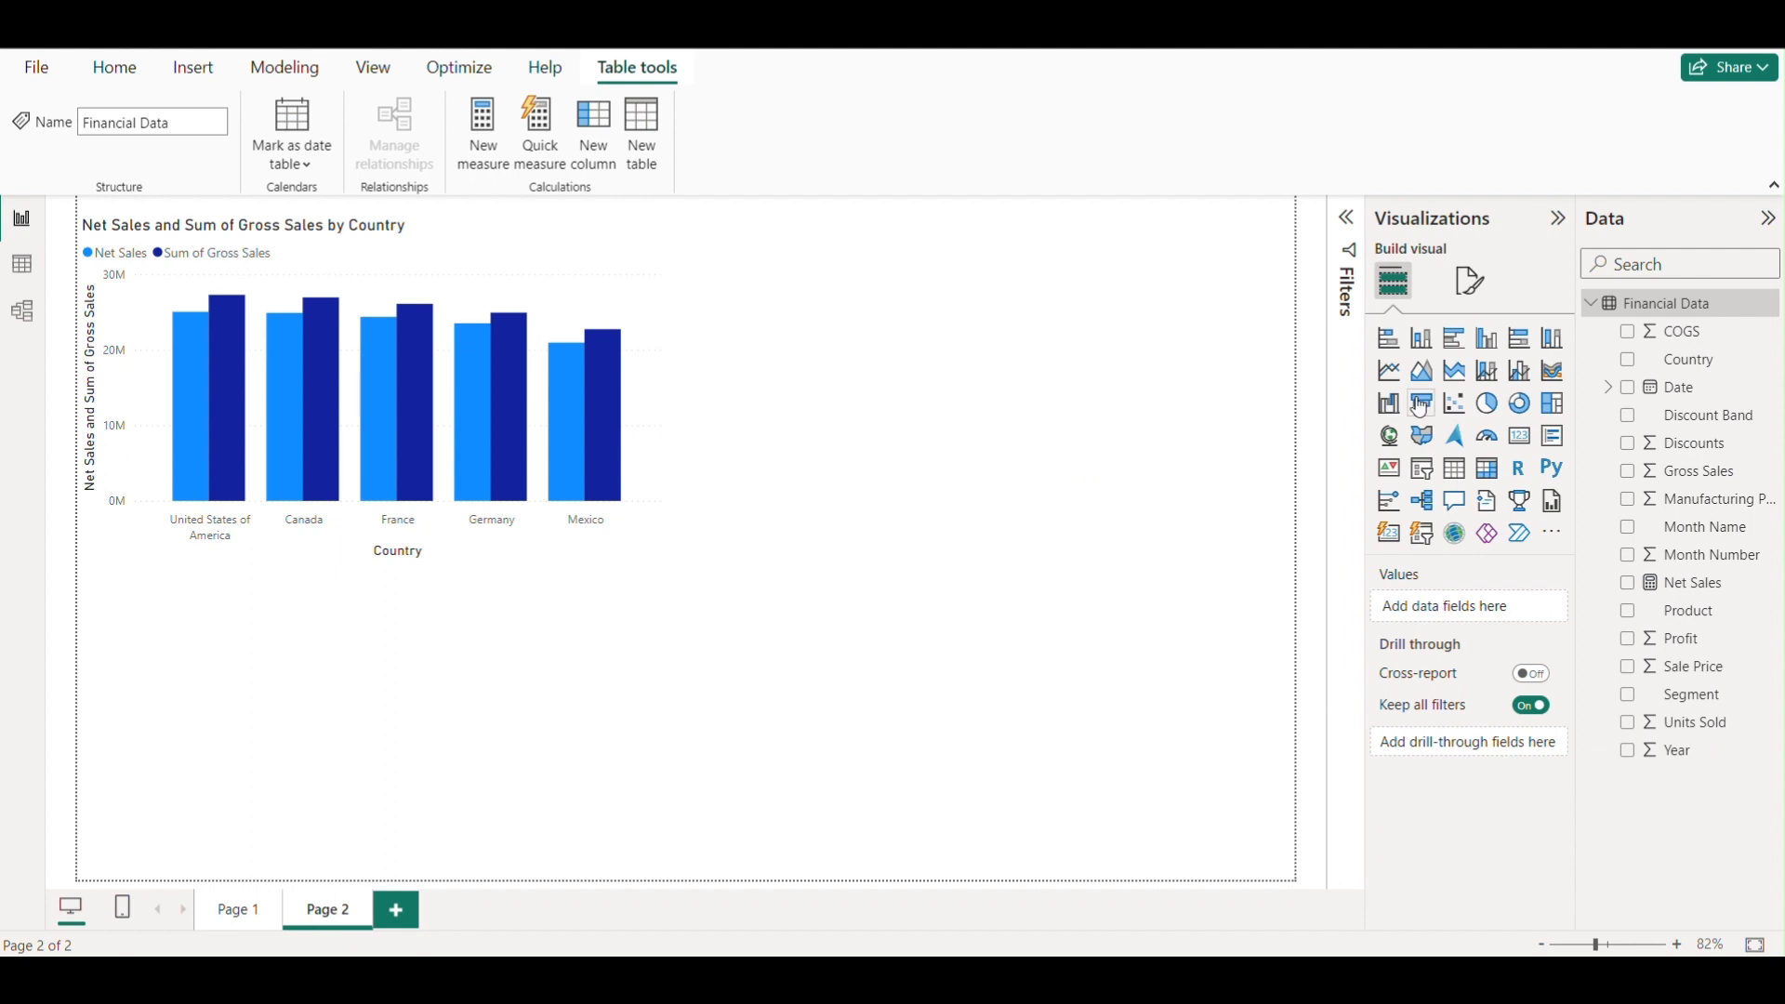
# Step: Create another measure in the Financial Data table and name it Net Sales per Unit
pyautogui.rightClick(1641, 303)
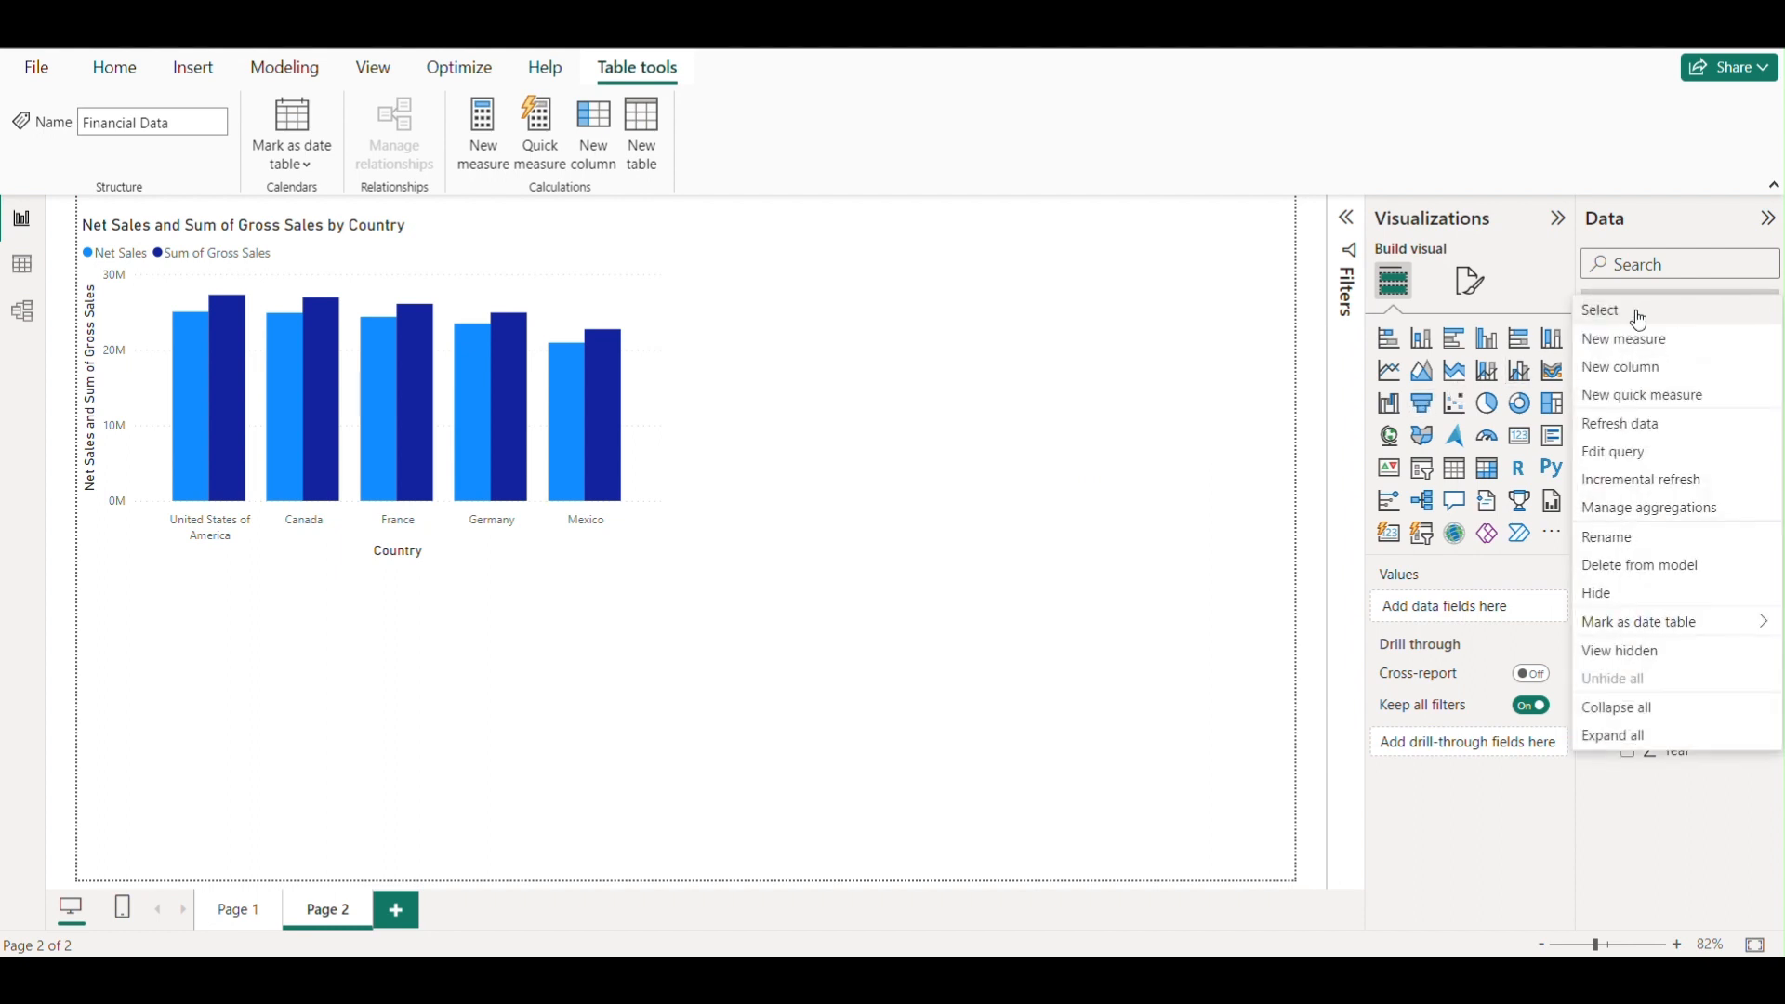
pyautogui.click(1622, 342)
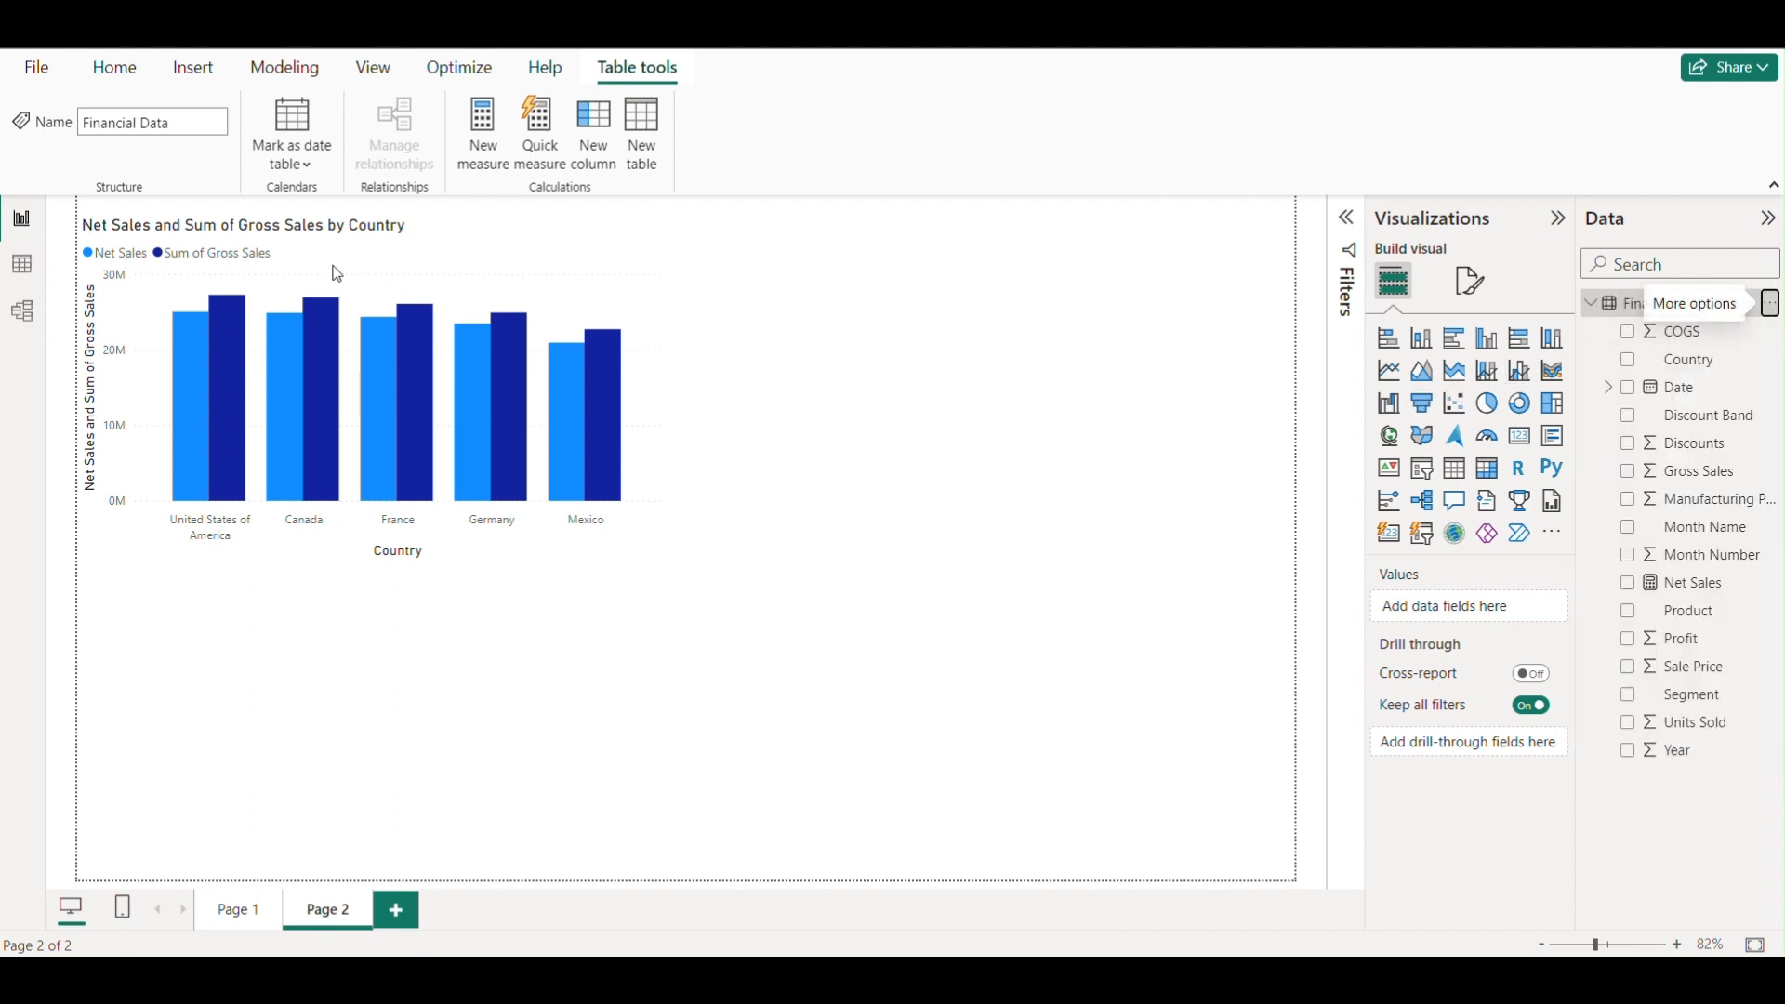
pyautogui.click(217, 215)
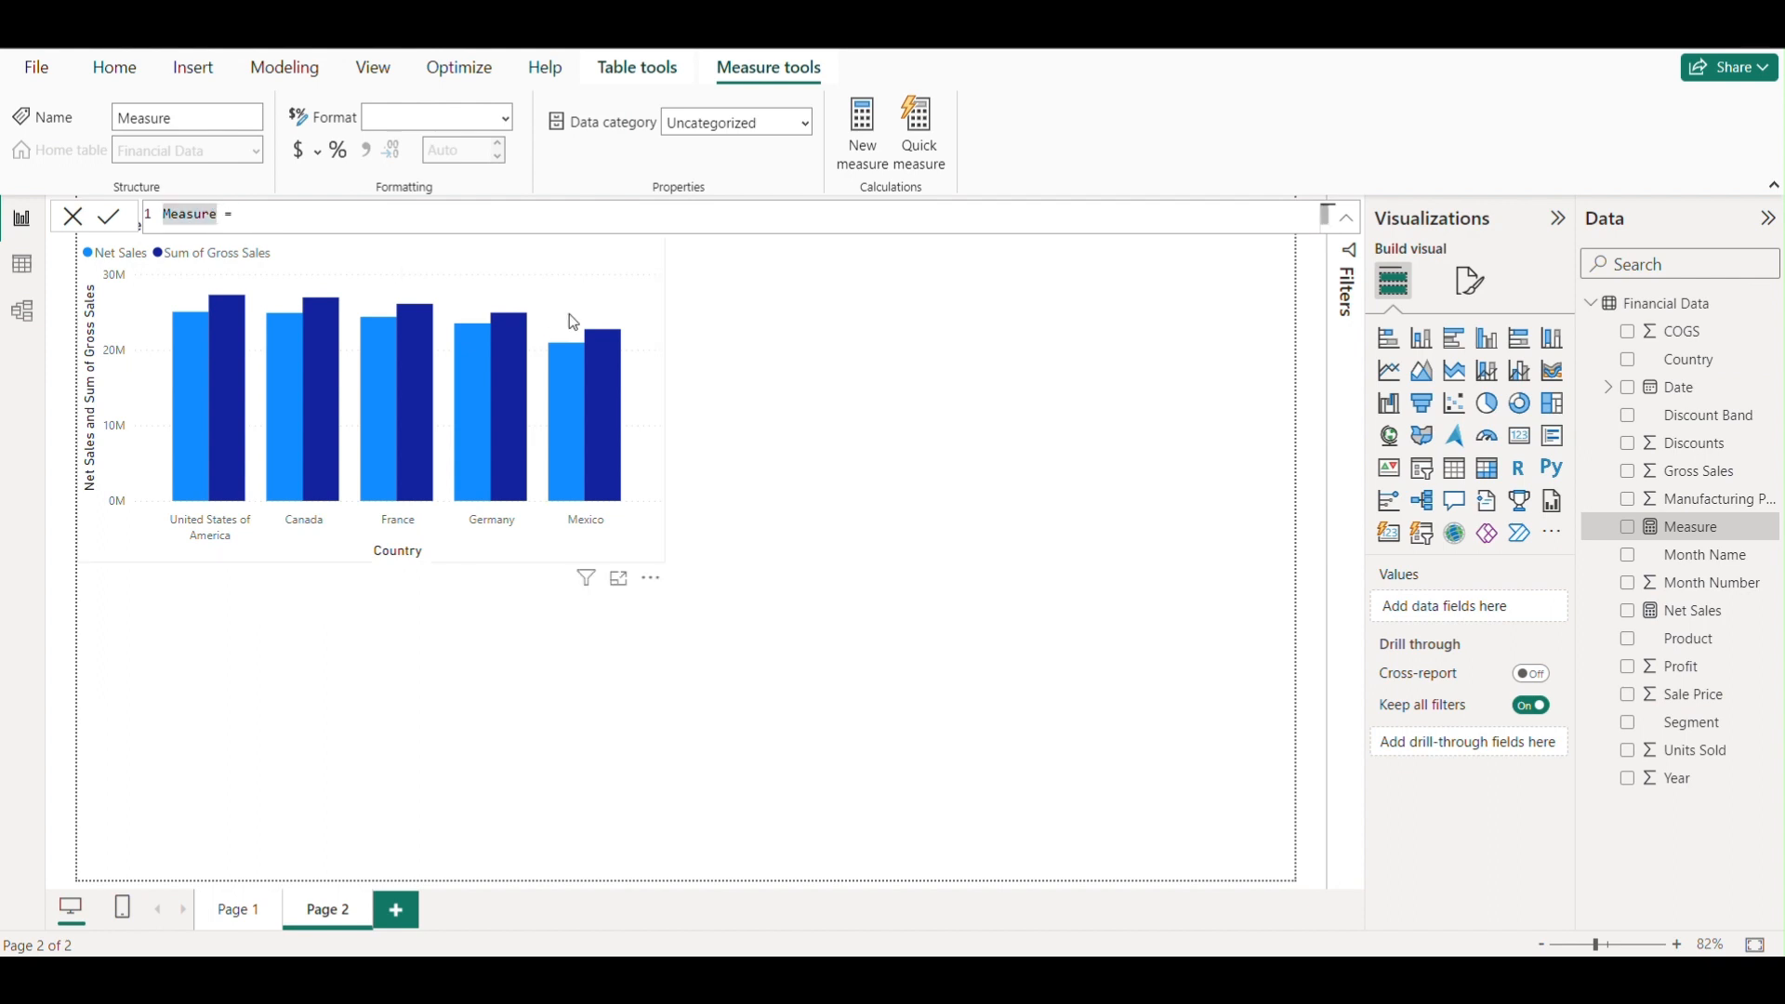
pyautogui.press('BackSpace')
pyautogui.press('BackSpace')
pyautogui.press('BackSpace')
pyautogui.press('BackSpace')
pyautogui.press('BackSpace')
pyautogui.press('BackSpace')
pyautogui.press('BackSpace')
pyautogui.write('Net Sales per Unit')
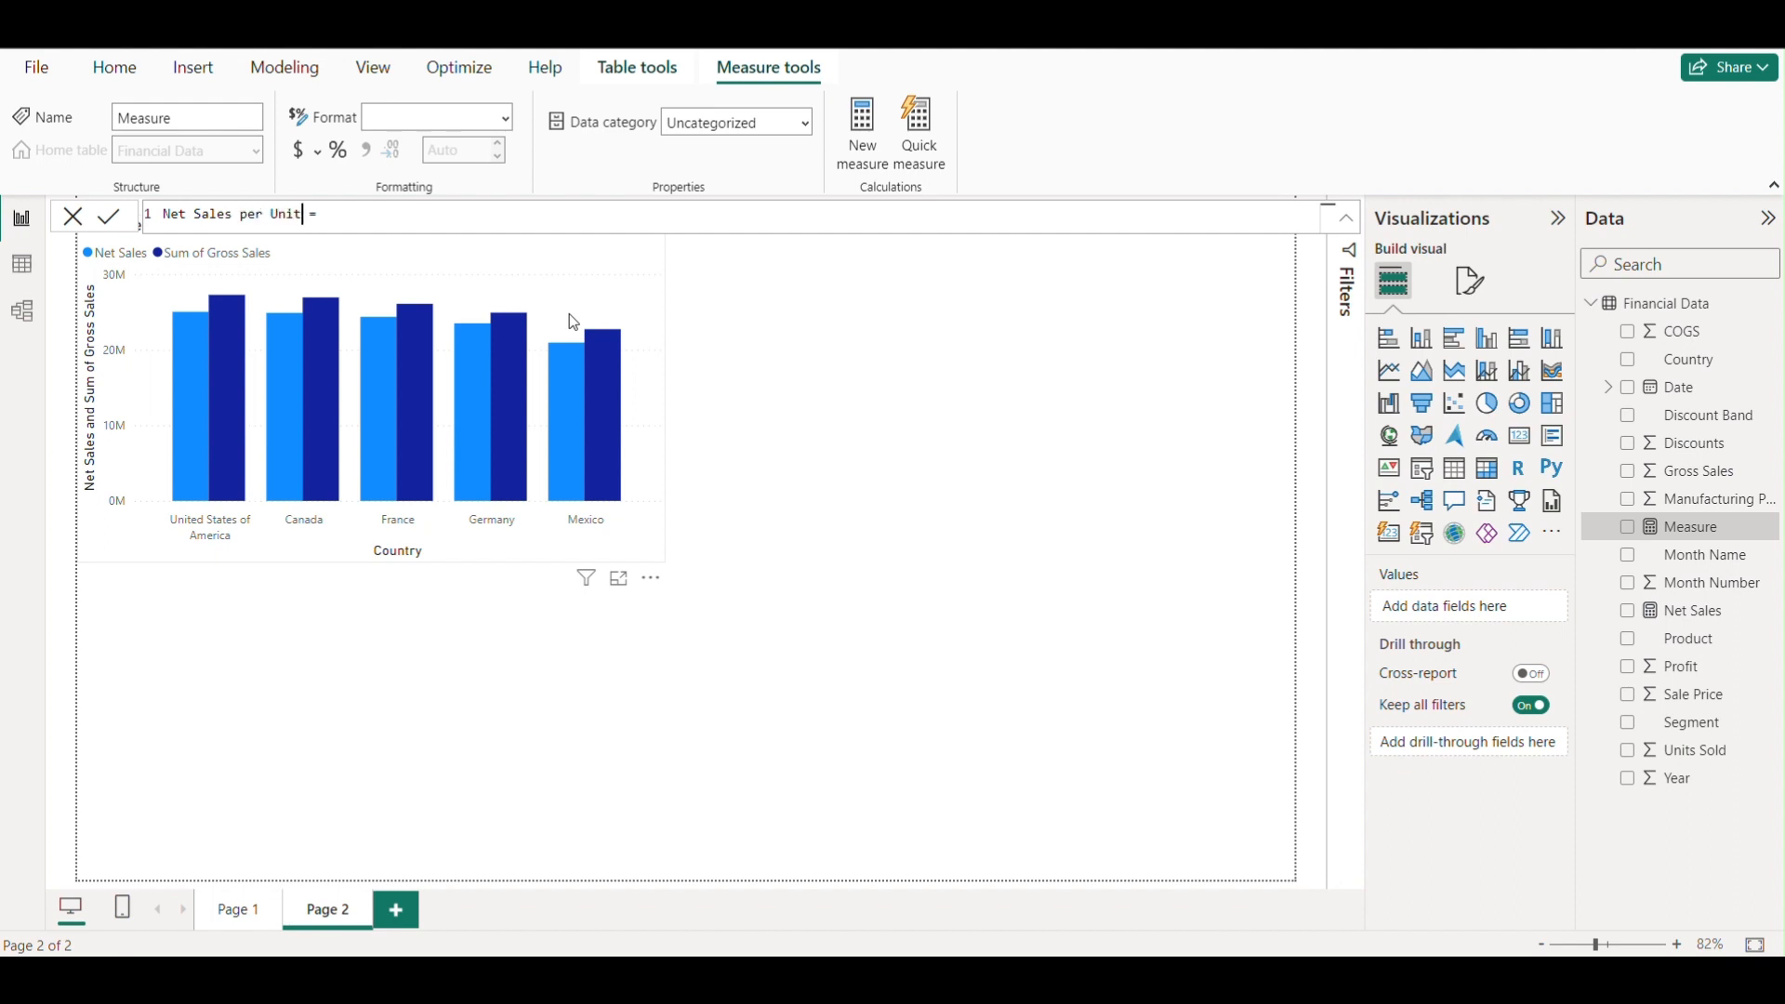
# Step: Define Net Sales per Unit as [Net Sales] / SUM('Financial Data'[Units Sold]) and commit the measure
pyautogui.click(412, 216)
pyautogui.write('net')
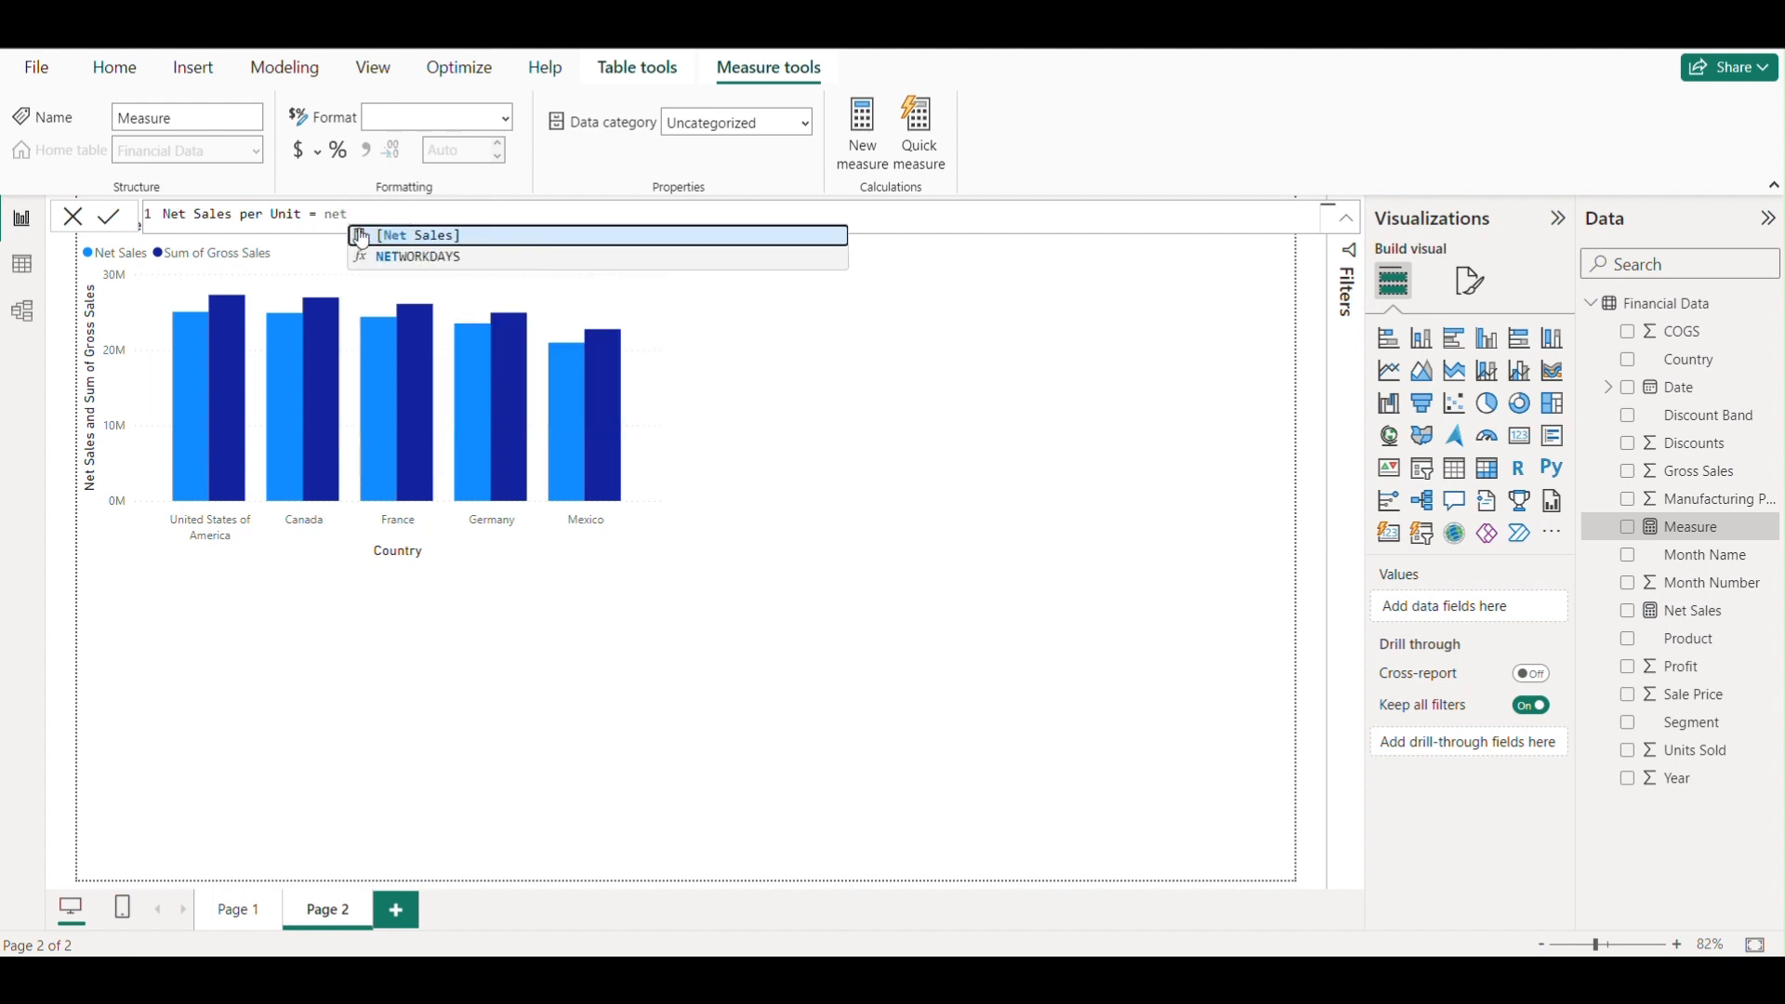
pyautogui.click(400, 232)
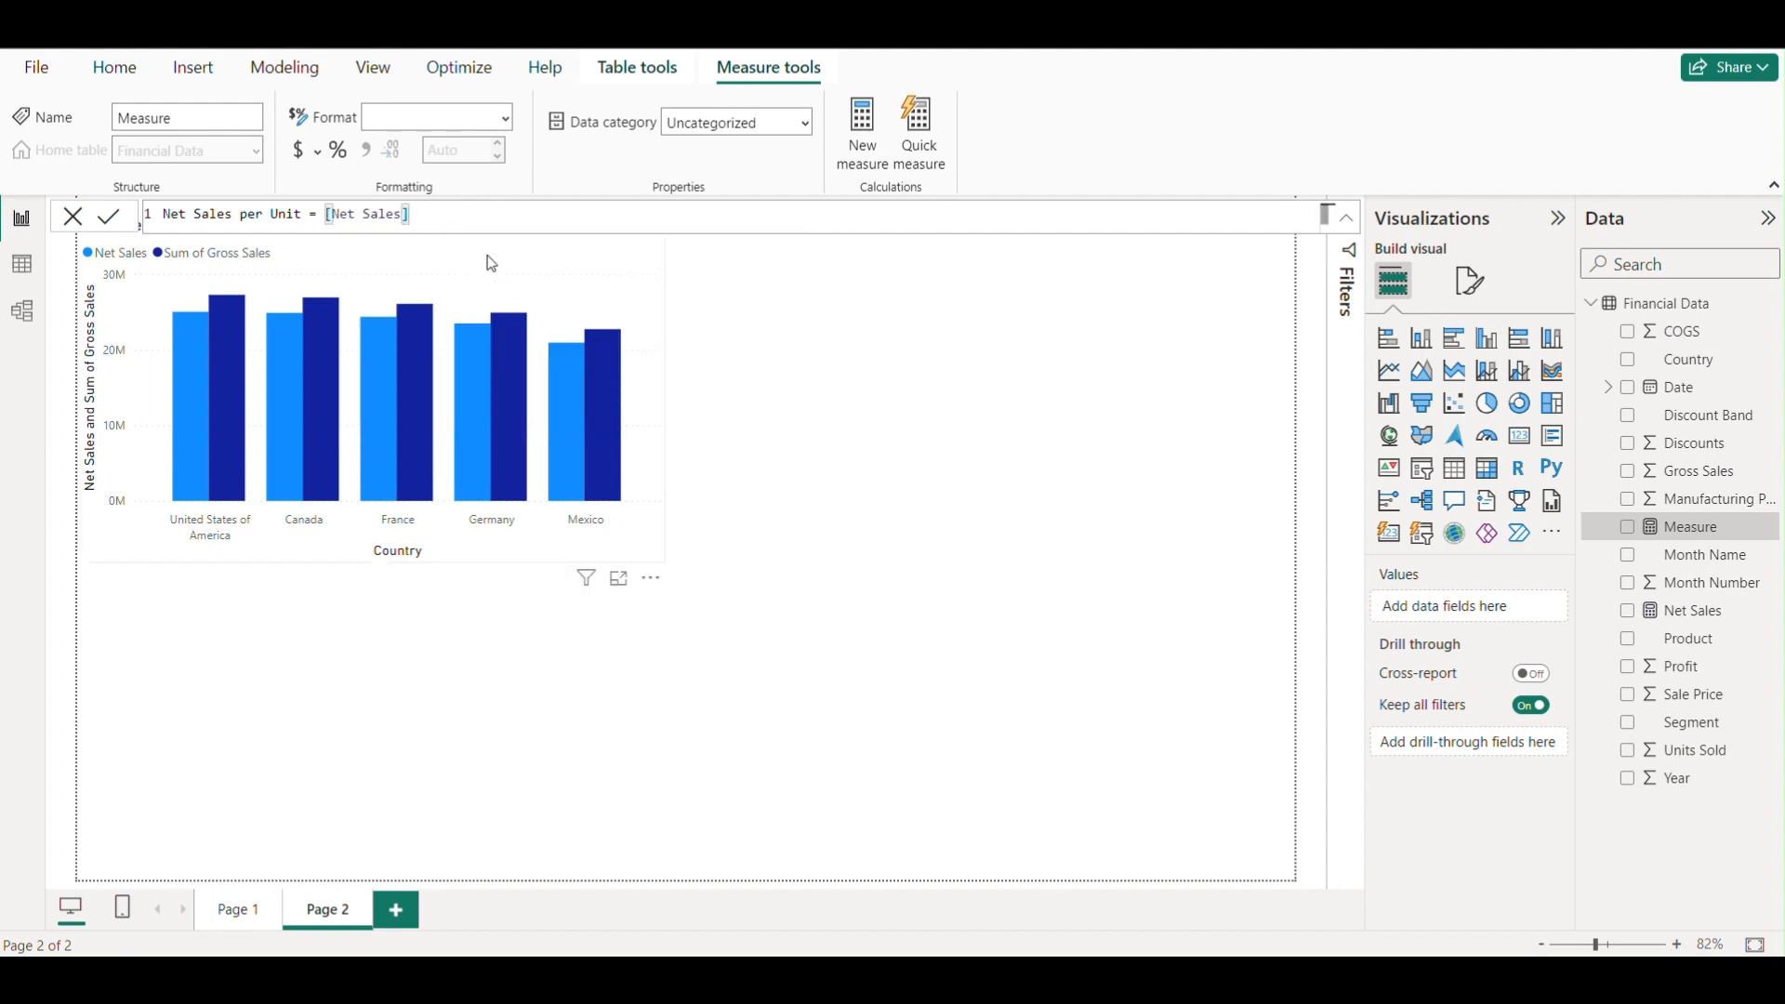
pyautogui.write('/ sum')
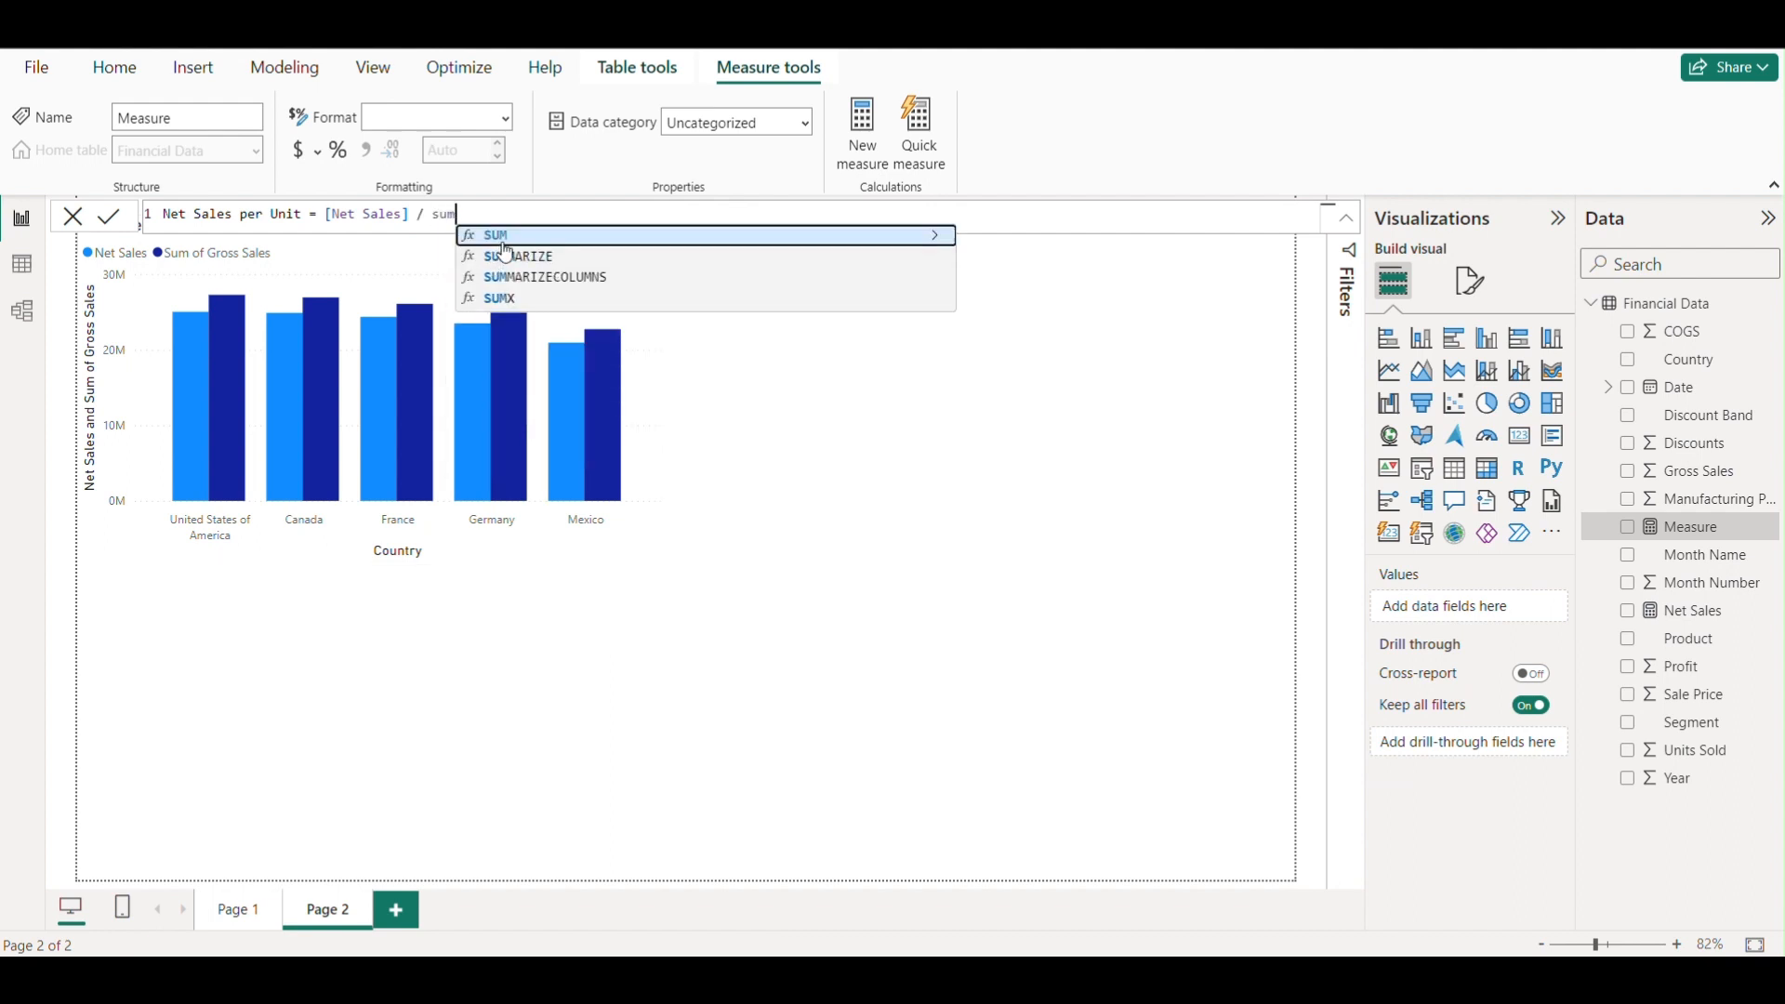
pyautogui.press('Tab')
pyautogui.scroll(-1, 707, 372)
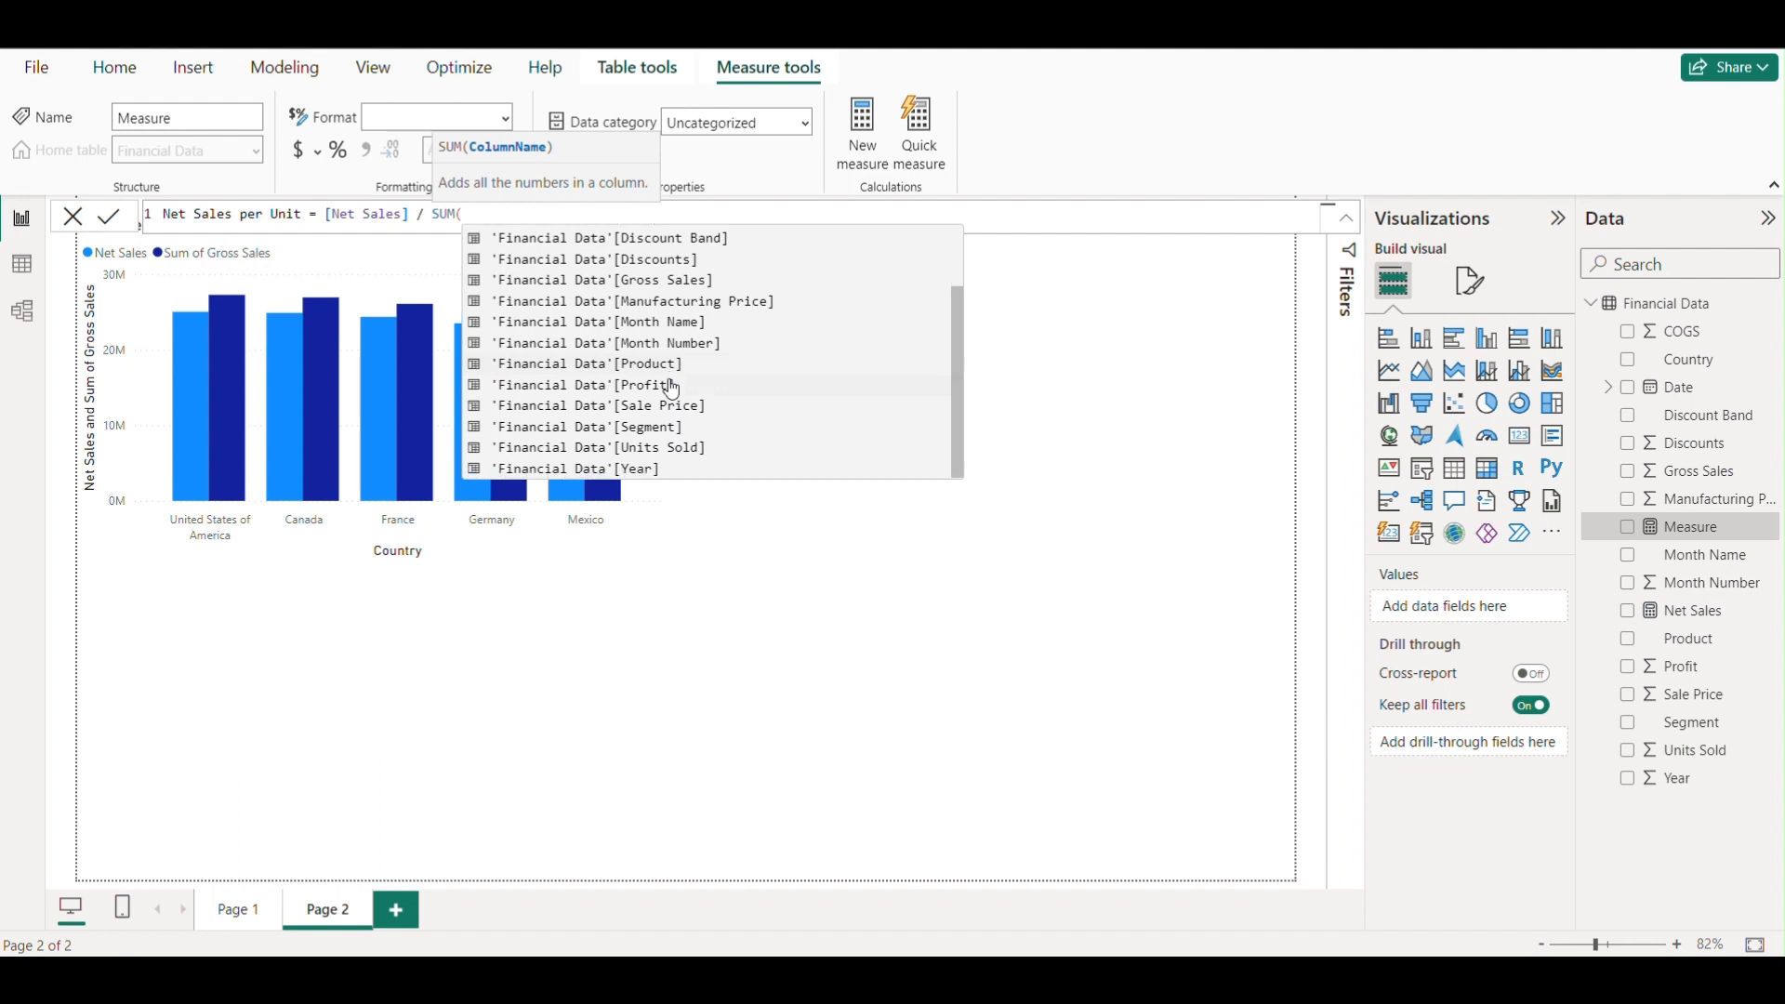
pyautogui.click(667, 447)
pyautogui.write(')')
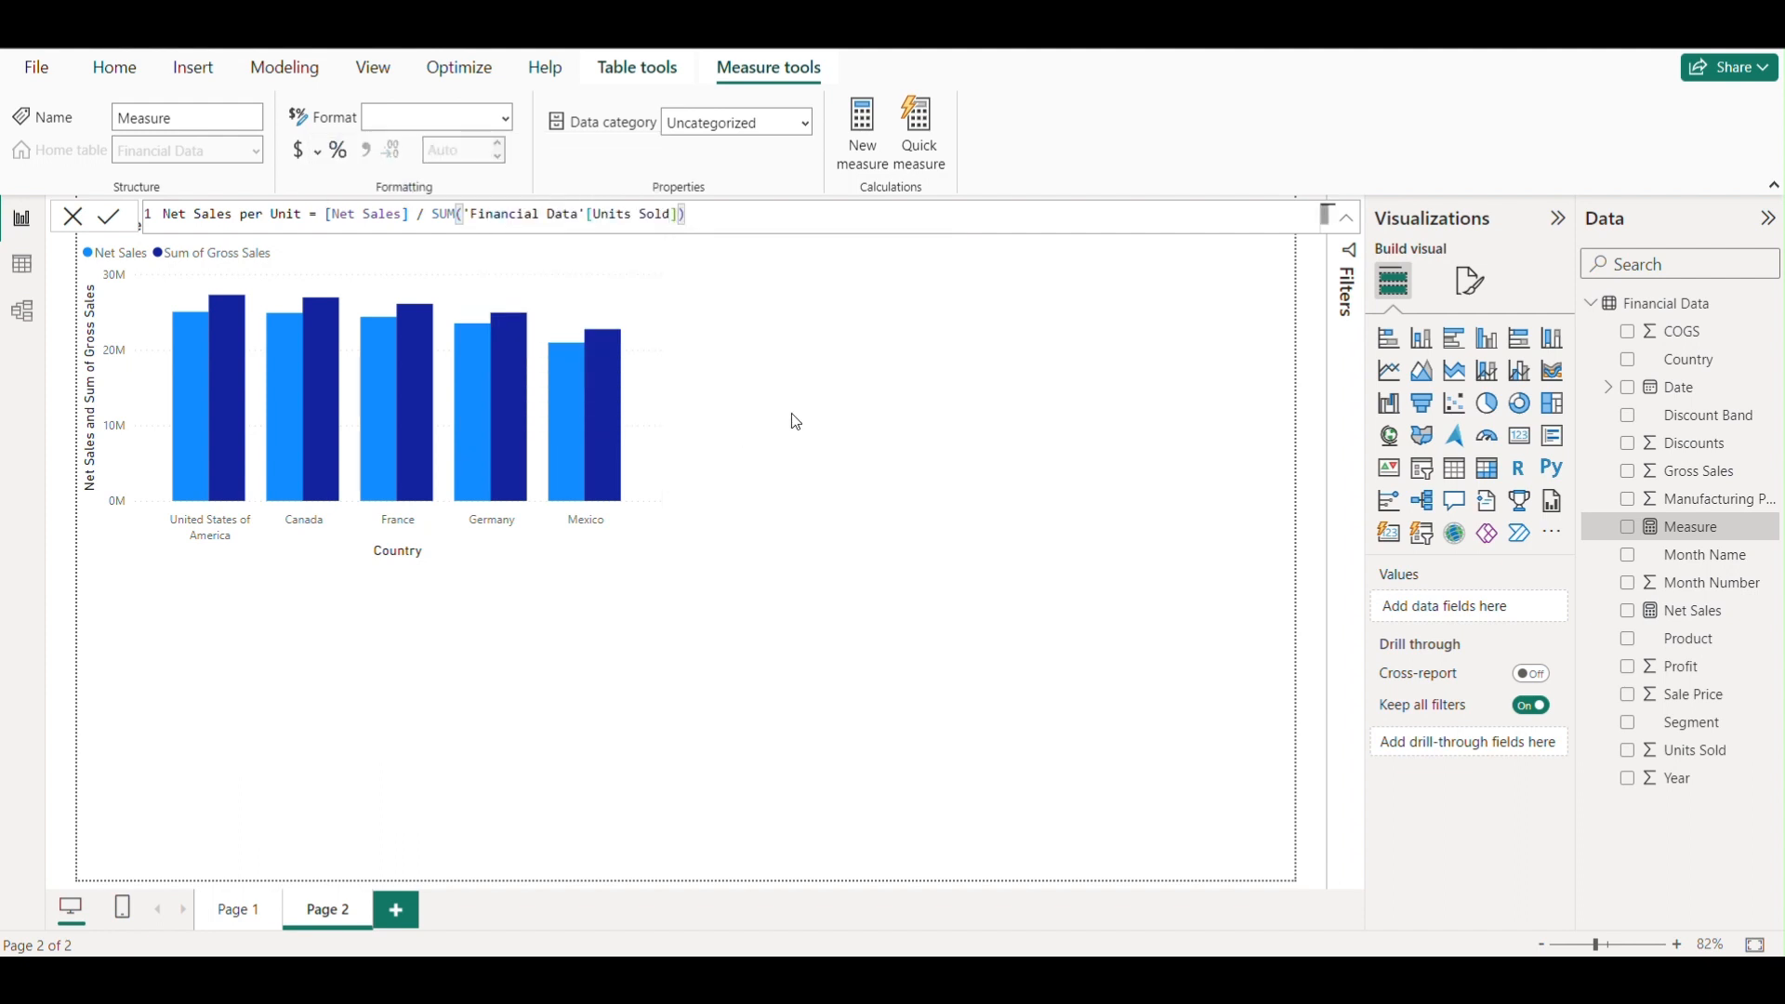
pyautogui.press('Return')
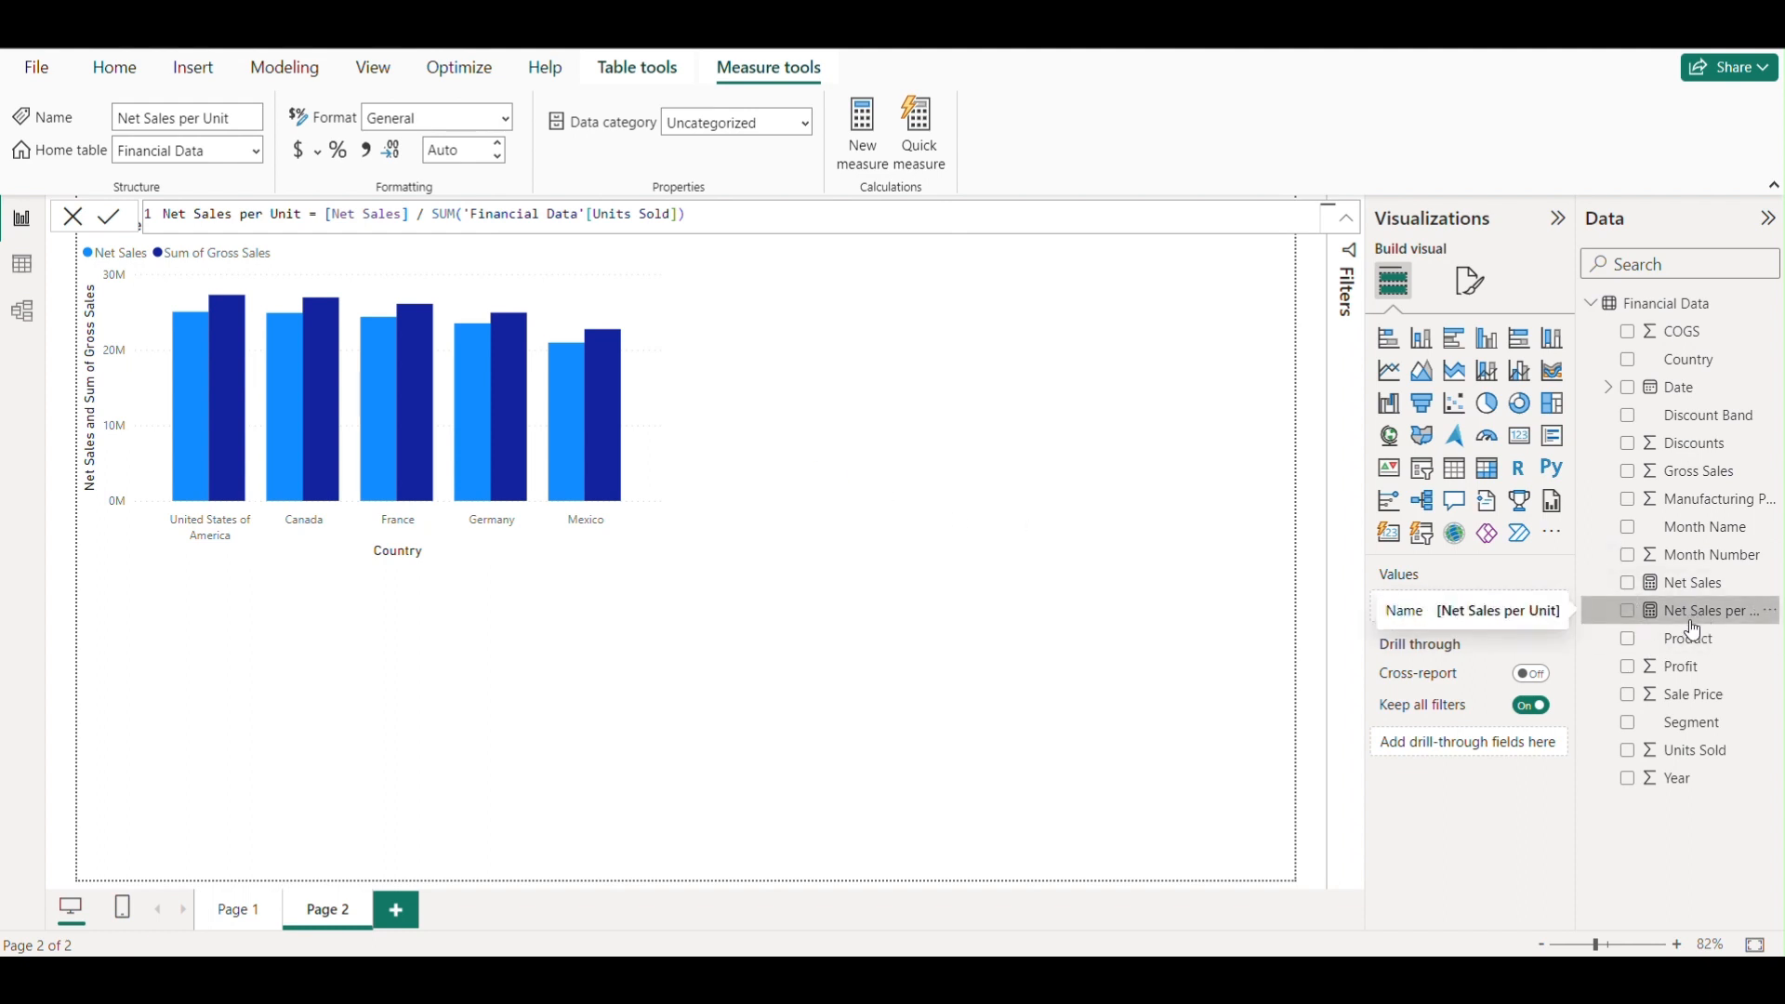
# Step: Nudge the column chart up slightly and add a treemap visual beside it, sized to a little under half the page width
pyautogui.click(922, 423)
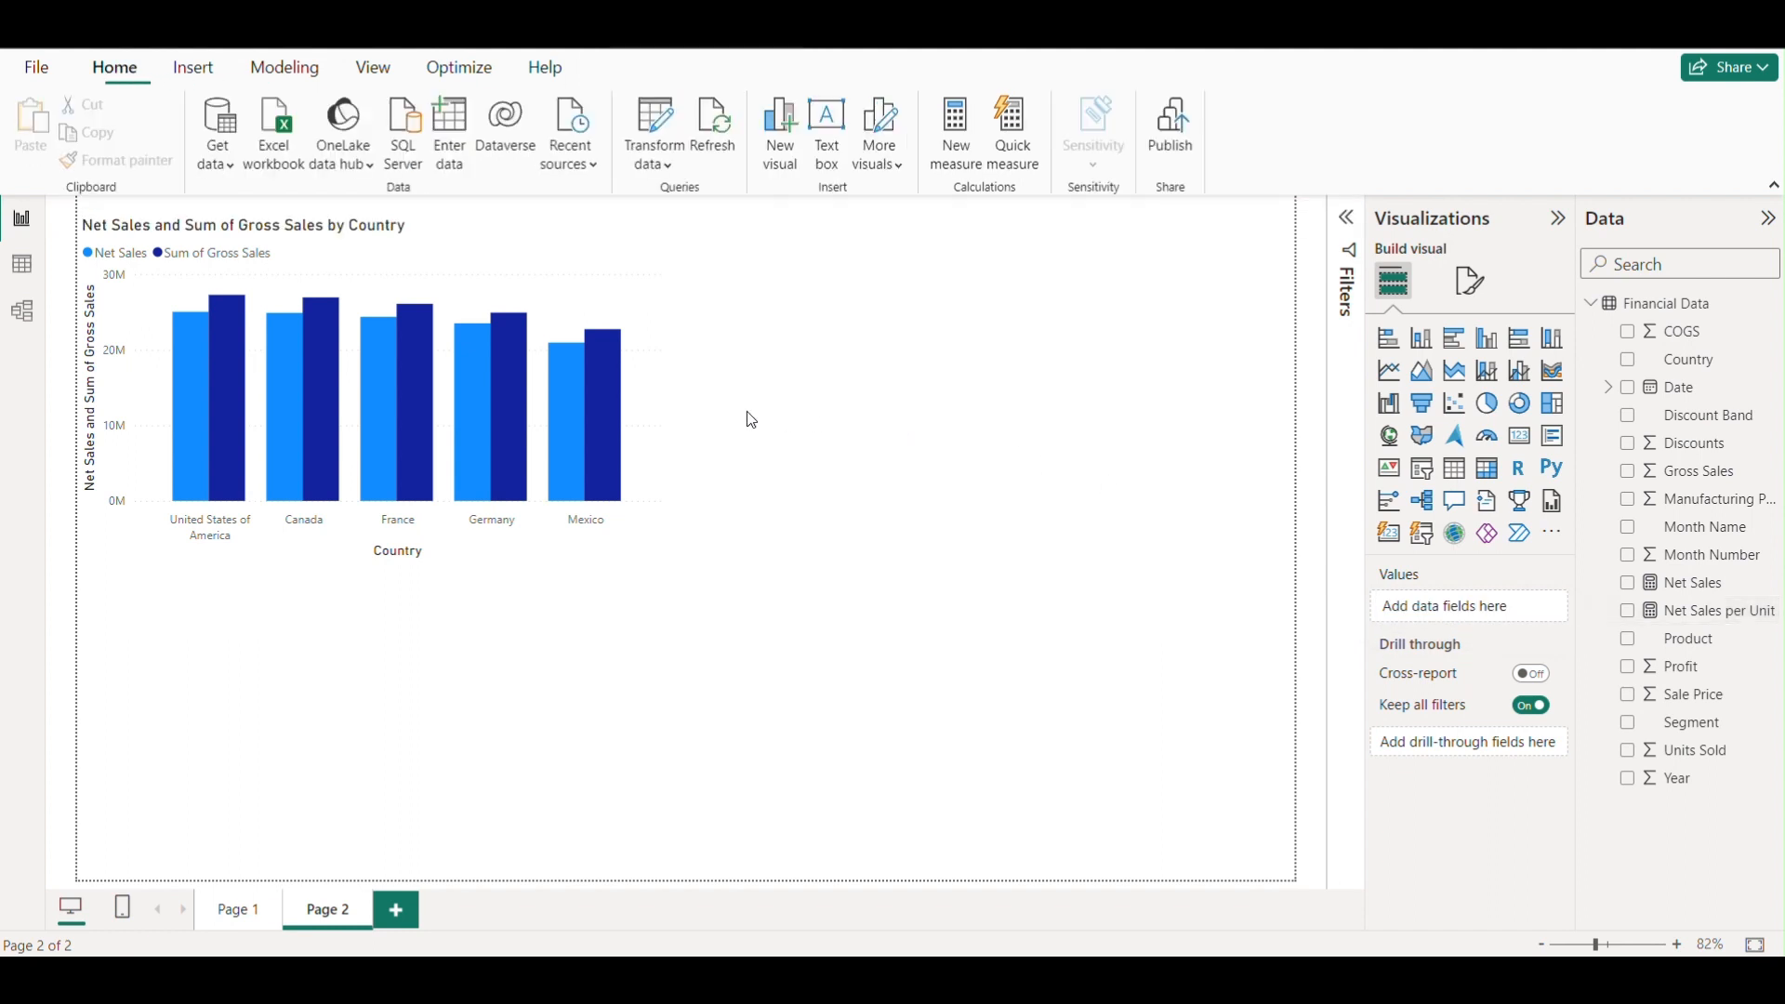
pyautogui.click(661, 359)
pyautogui.click(1048, 391)
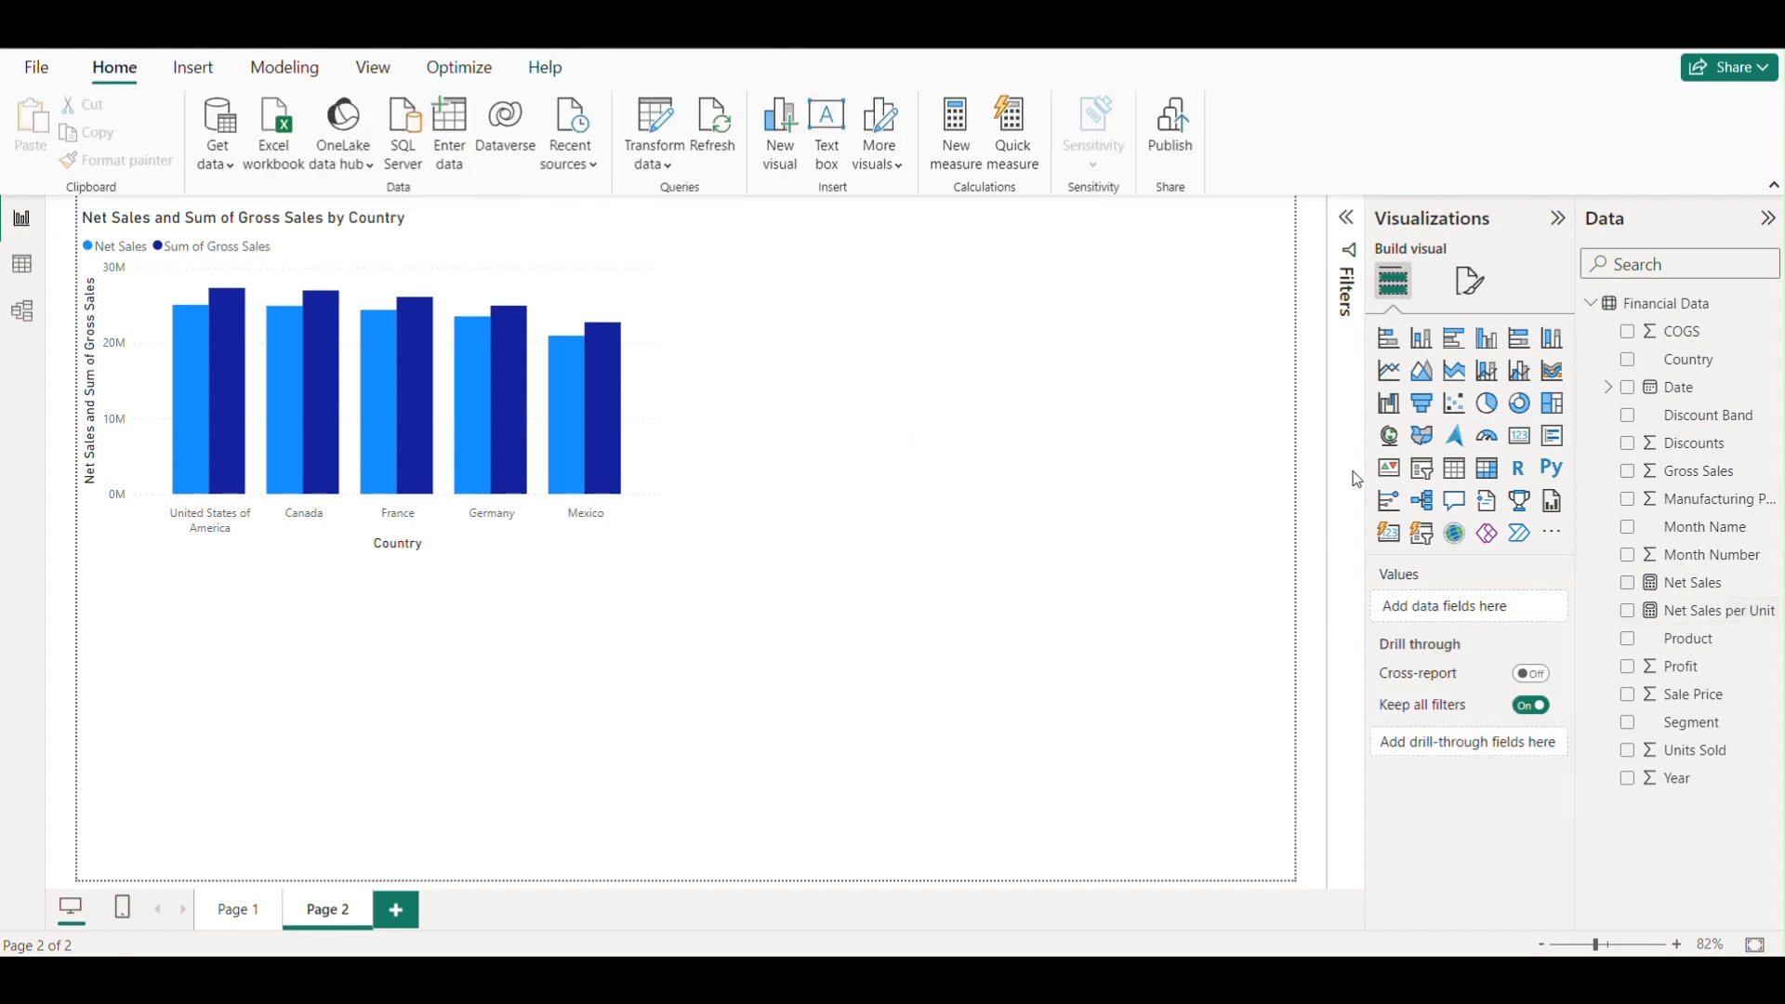
pyautogui.click(1552, 402)
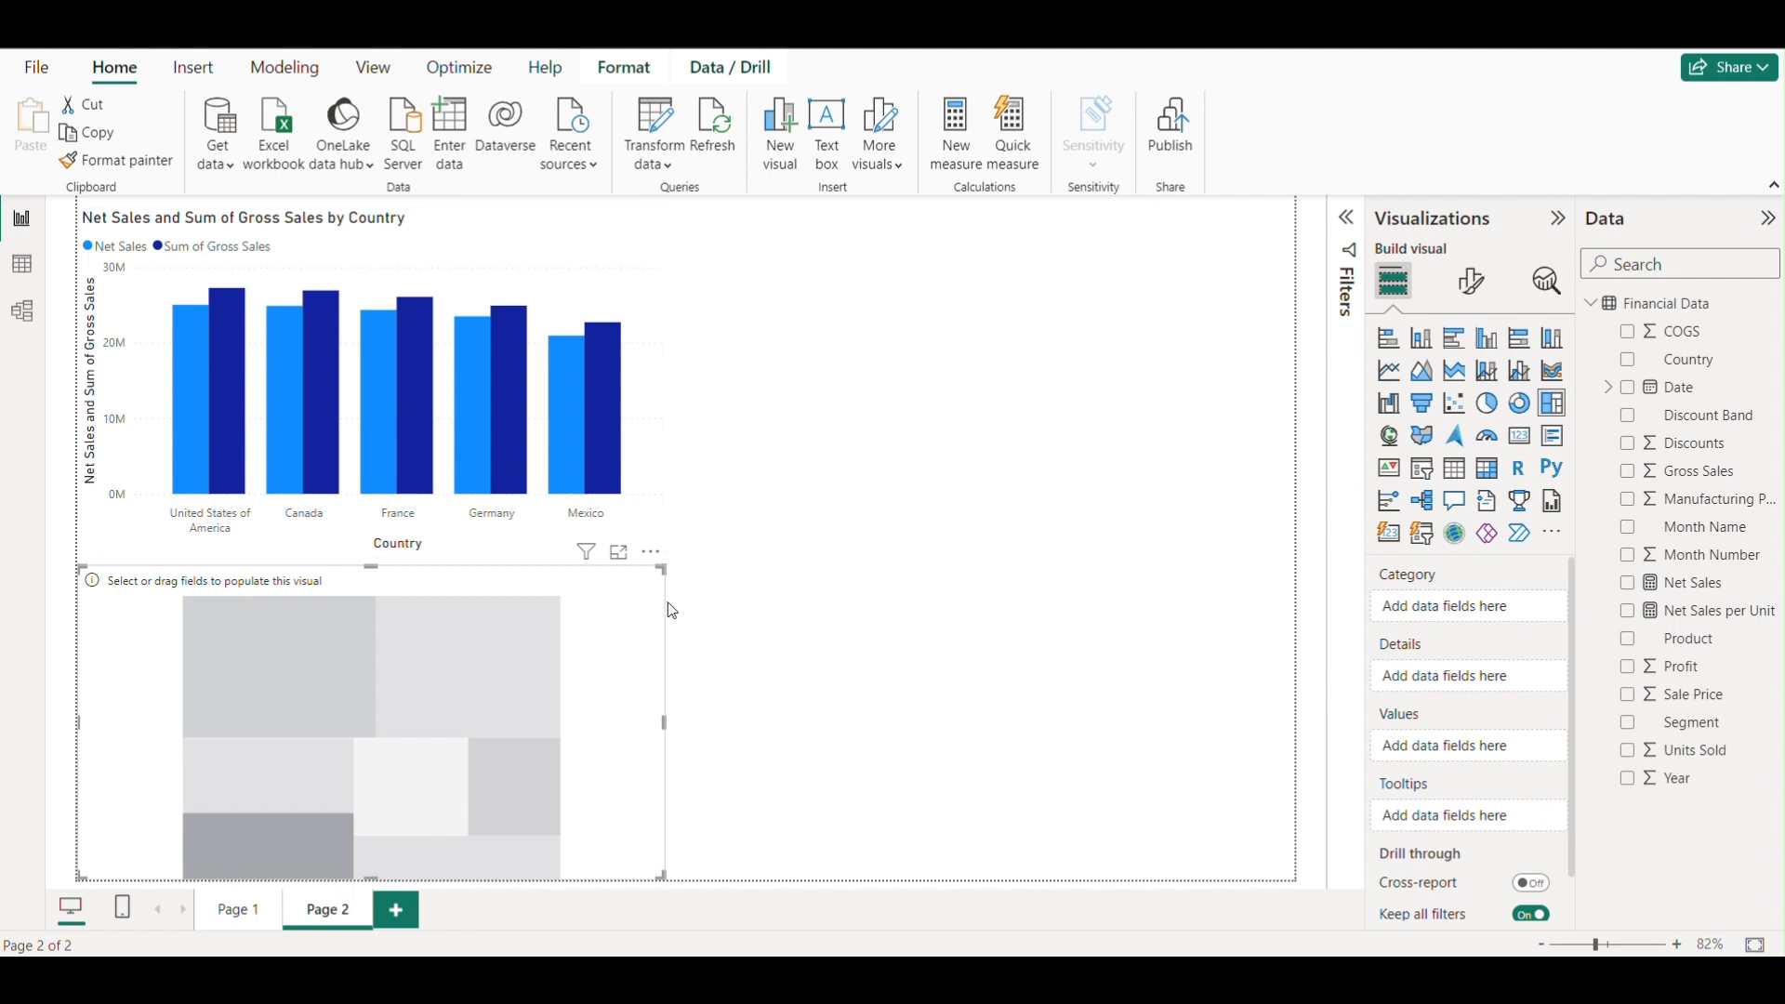
pyautogui.moveTo(661, 617); pyautogui.dragTo(1273, 289)
pyautogui.moveTo(1276, 556); pyautogui.dragTo(1247, 564)
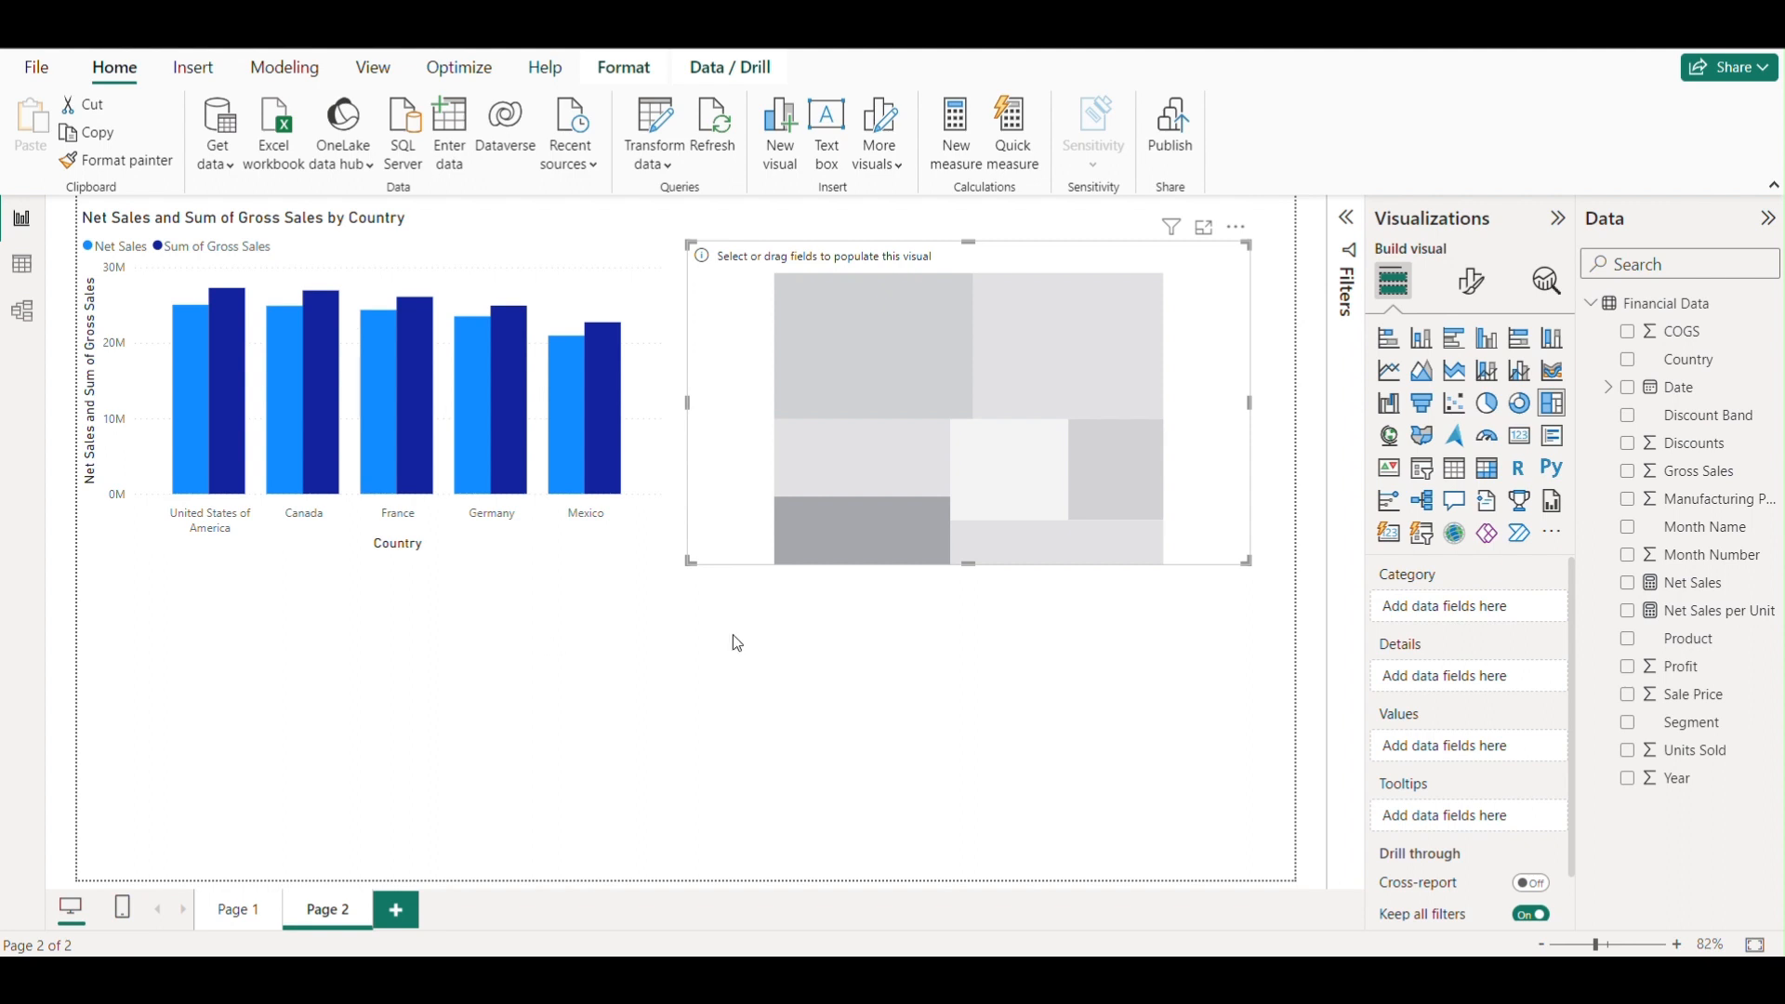
# Step: Set the treemap's values to Net Sales per Unit and its category to Product, and make the visual slightly taller
pyautogui.moveTo(1697, 612); pyautogui.dragTo(1507, 749)
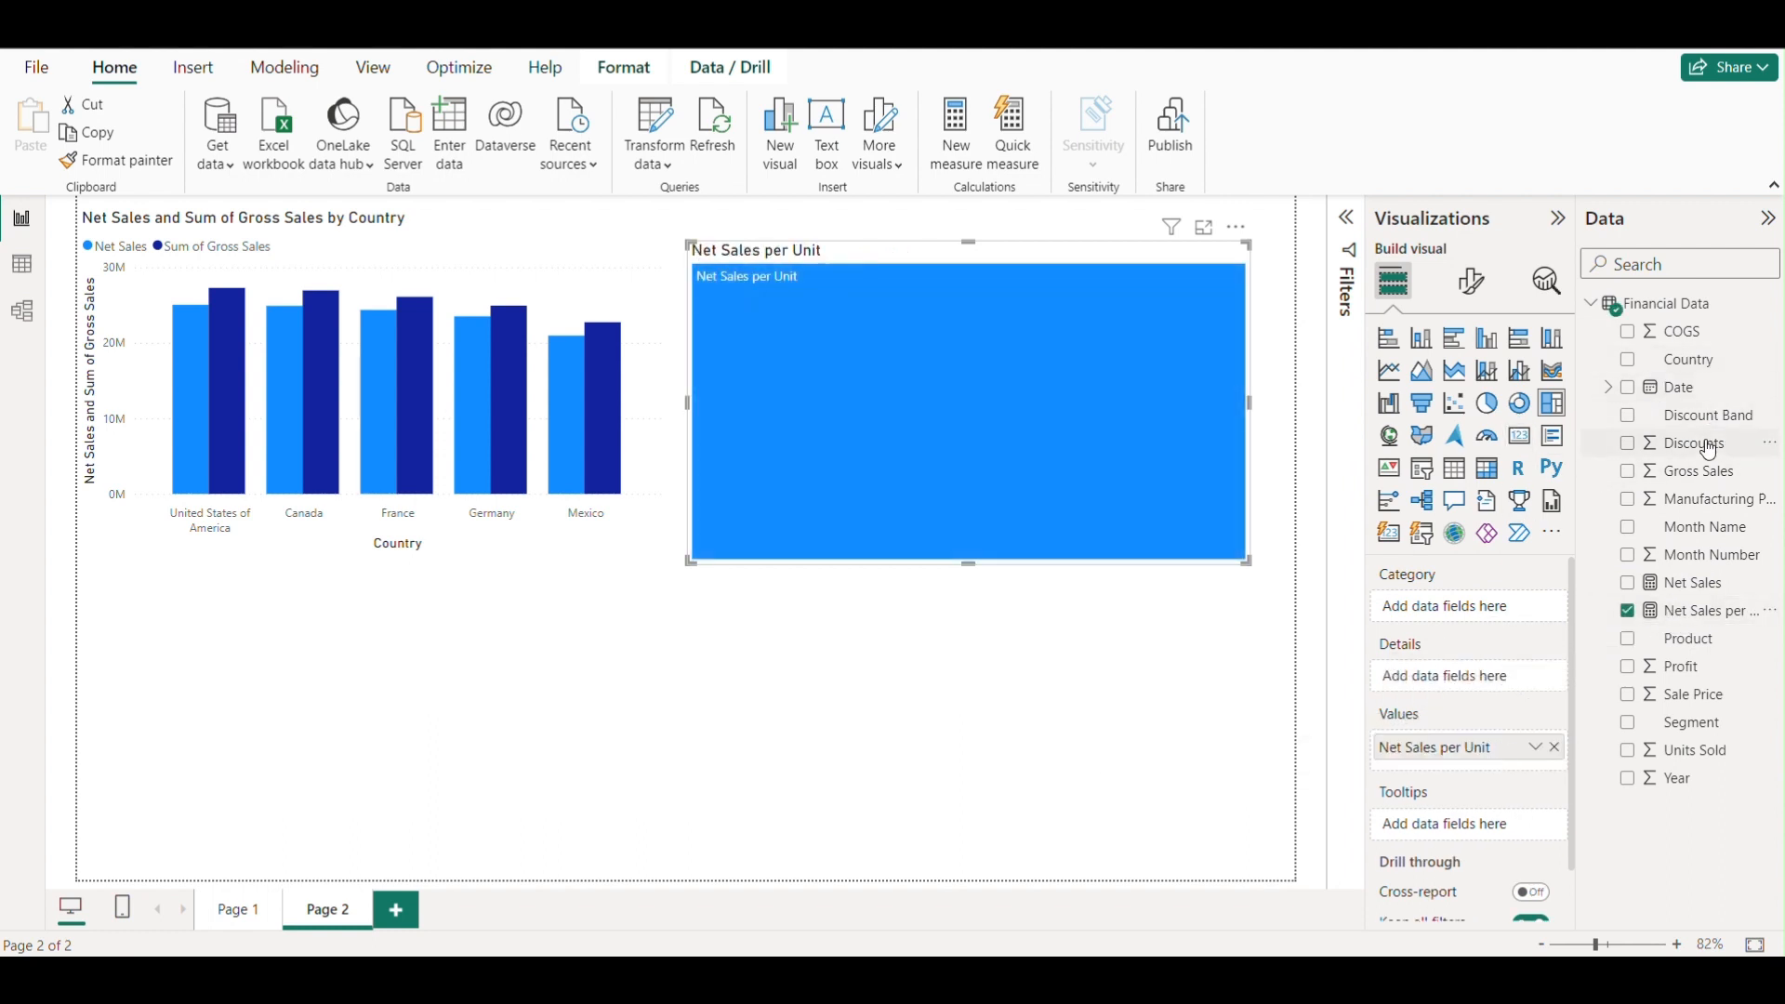
pyautogui.moveTo(1701, 640); pyautogui.dragTo(1500, 606)
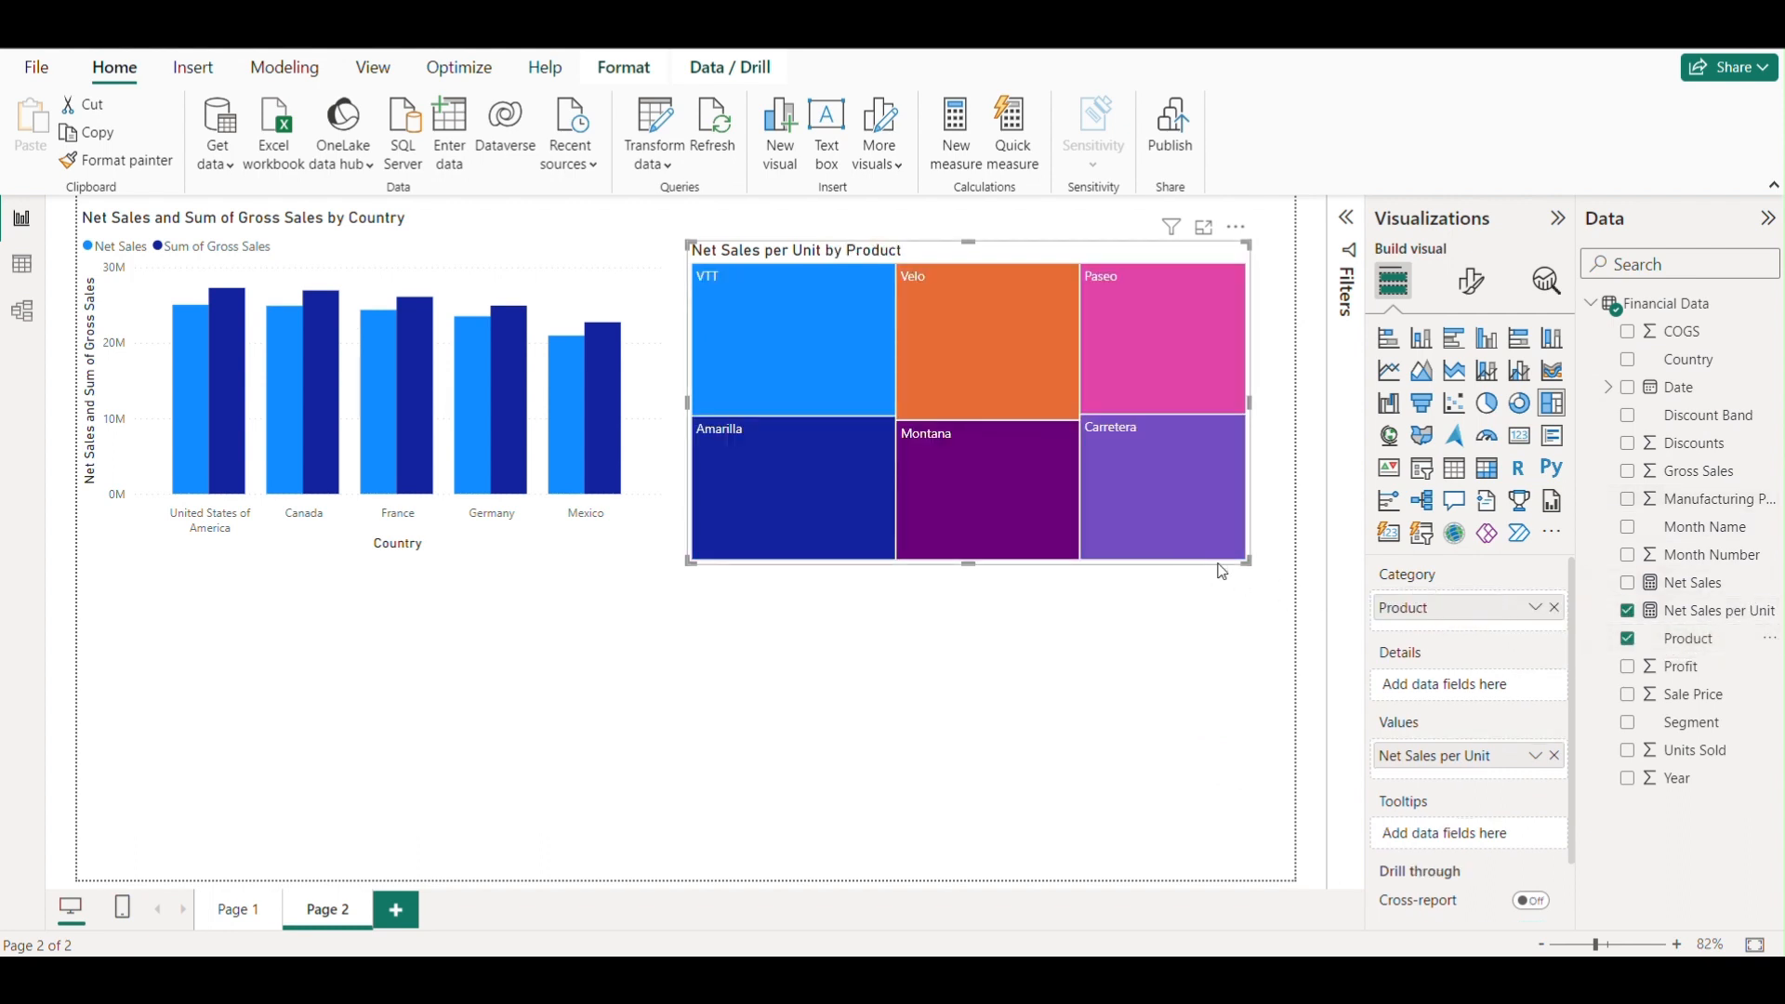
pyautogui.moveTo(1246, 562); pyautogui.dragTo(1252, 609)
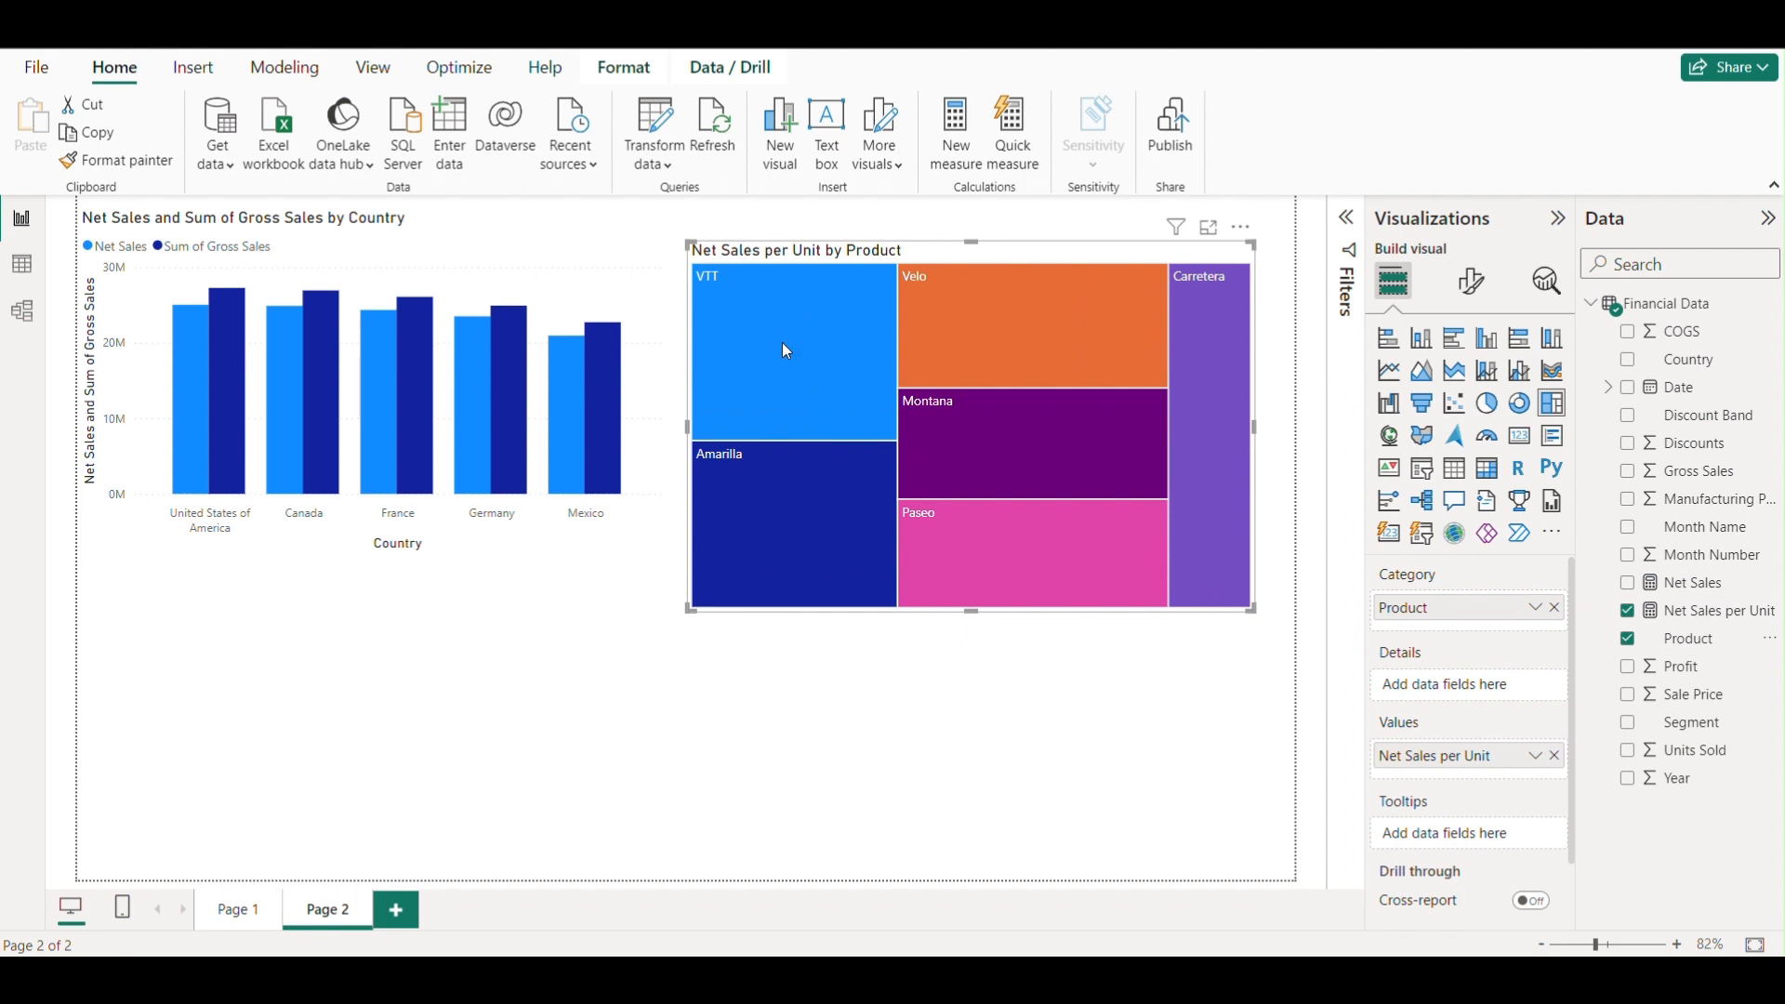
# Step: Check the Net Sales per Unit for VTT, Velo and Montana, and shift the treemap closer to the page's upper right corner
pyautogui.click(805, 340)
pyautogui.click(806, 338)
pyautogui.moveTo(1040, 310)
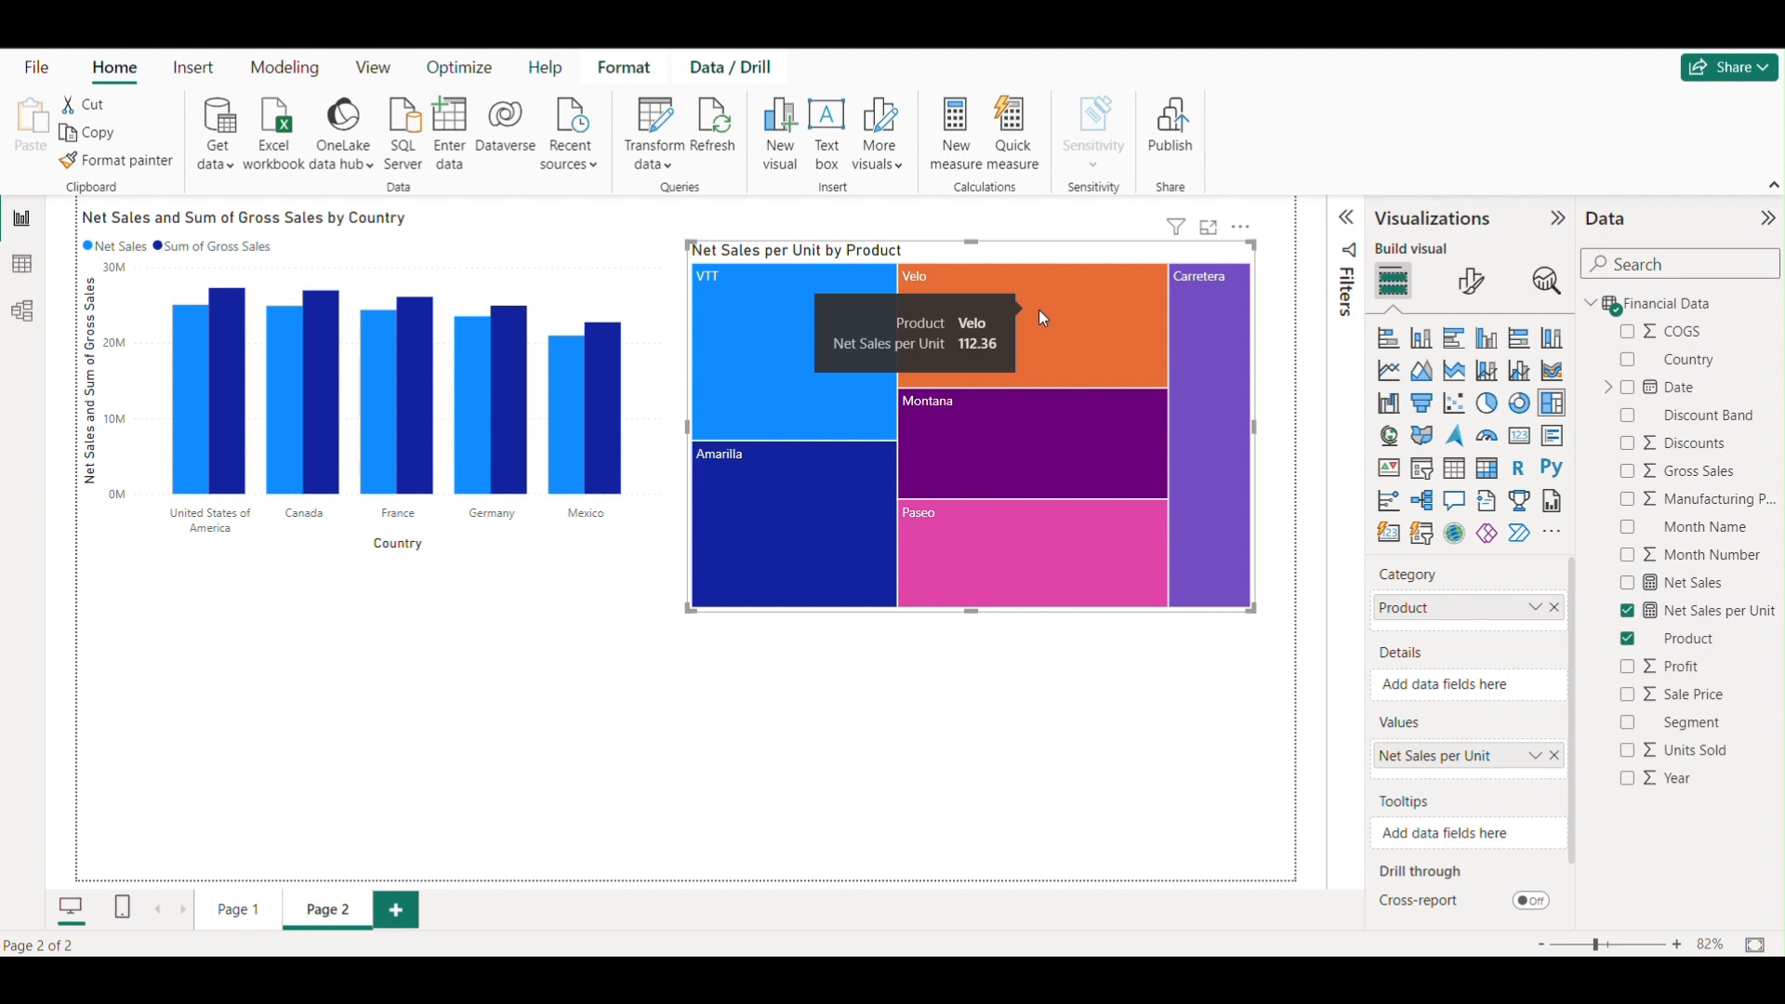
pyautogui.moveTo(856, 305)
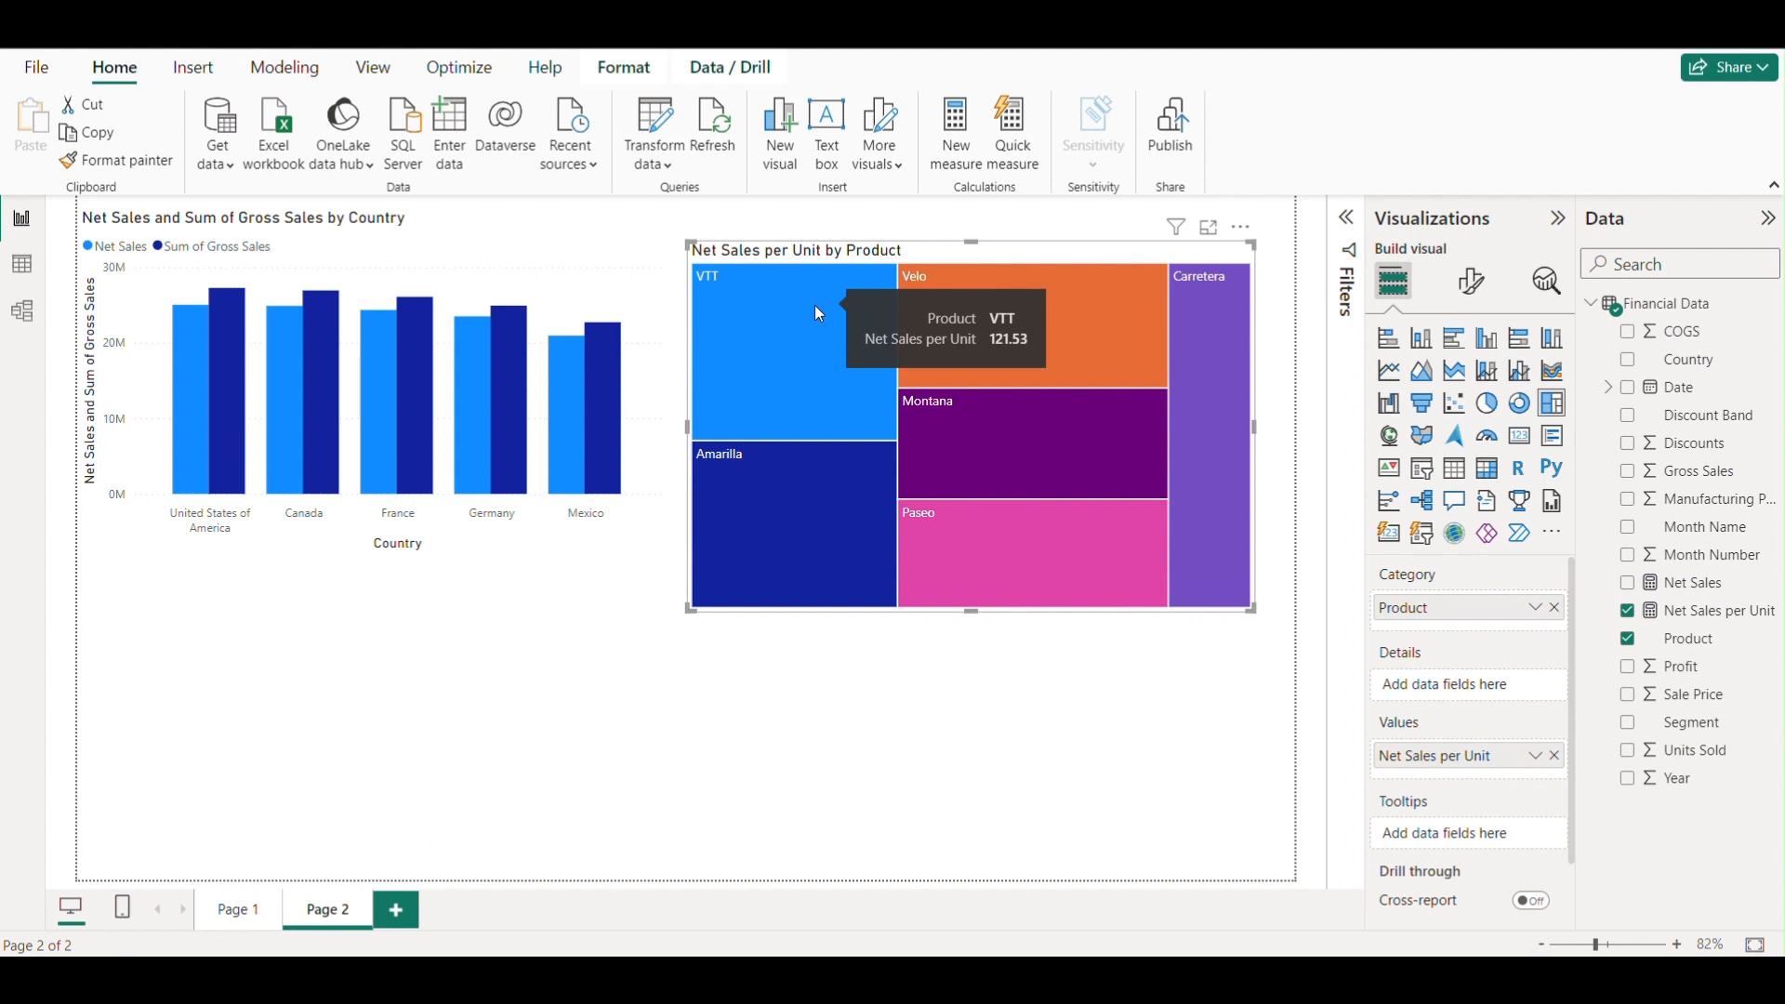
pyautogui.moveTo(1123, 354)
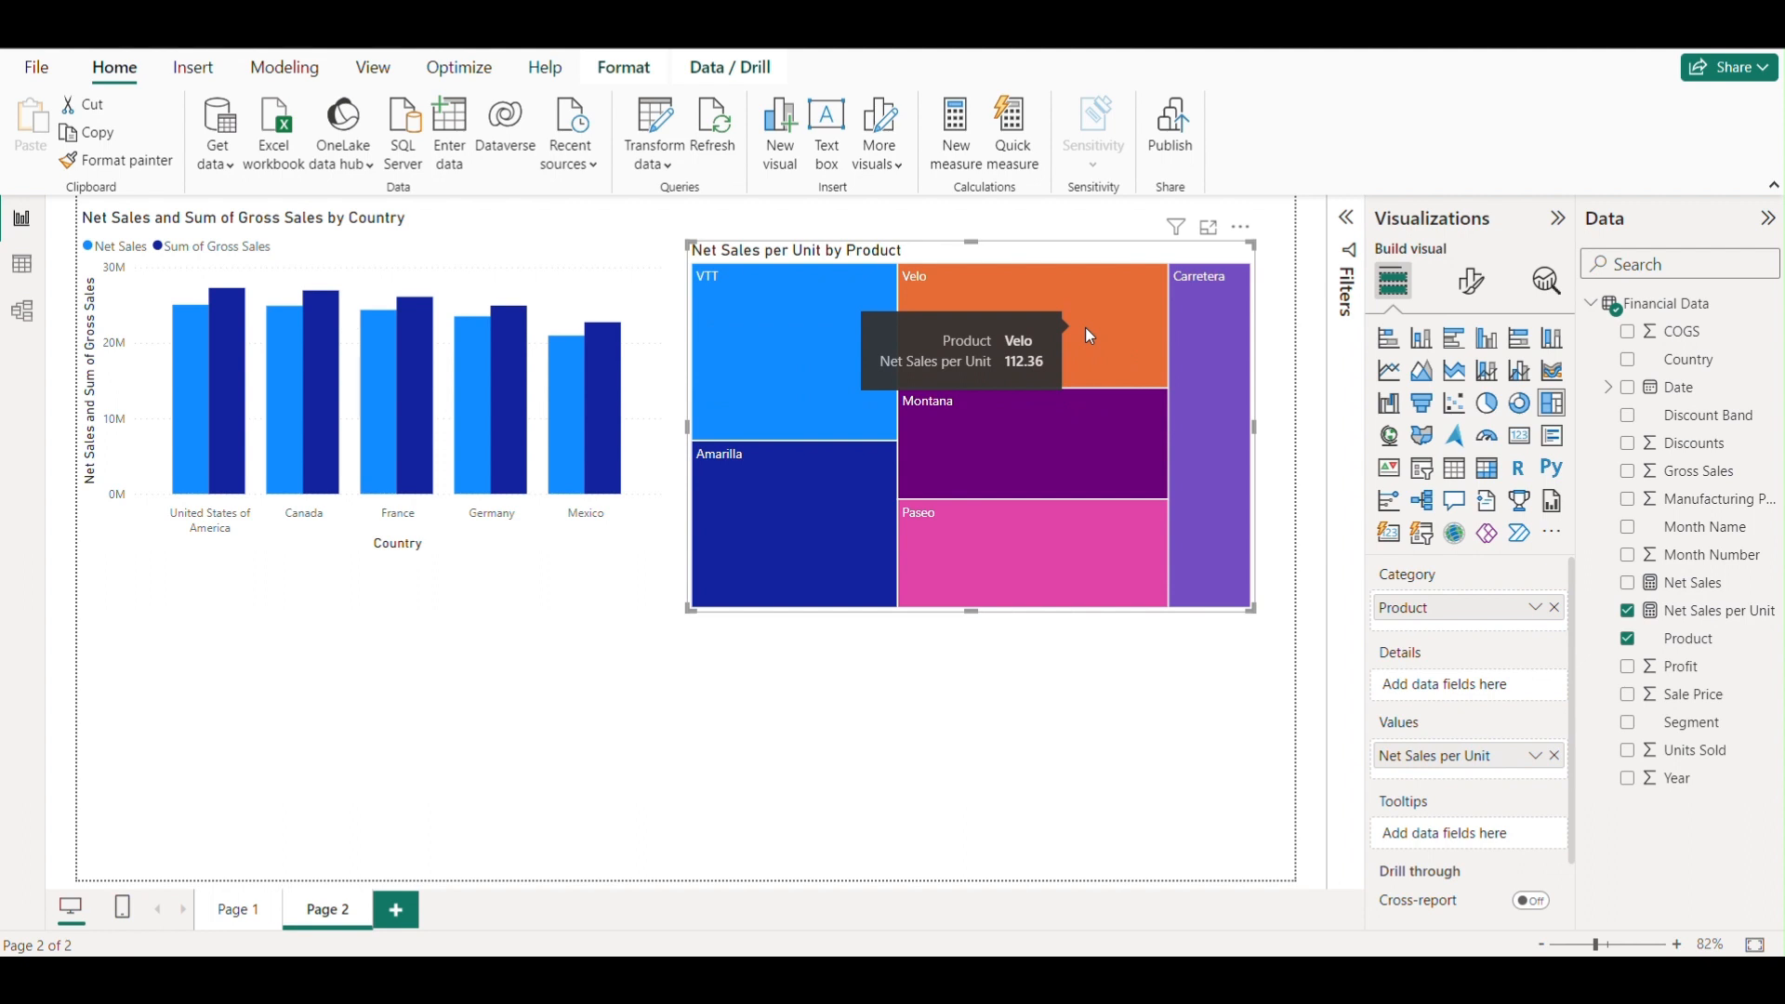
pyautogui.moveTo(1085, 327); pyautogui.dragTo(1125, 313)
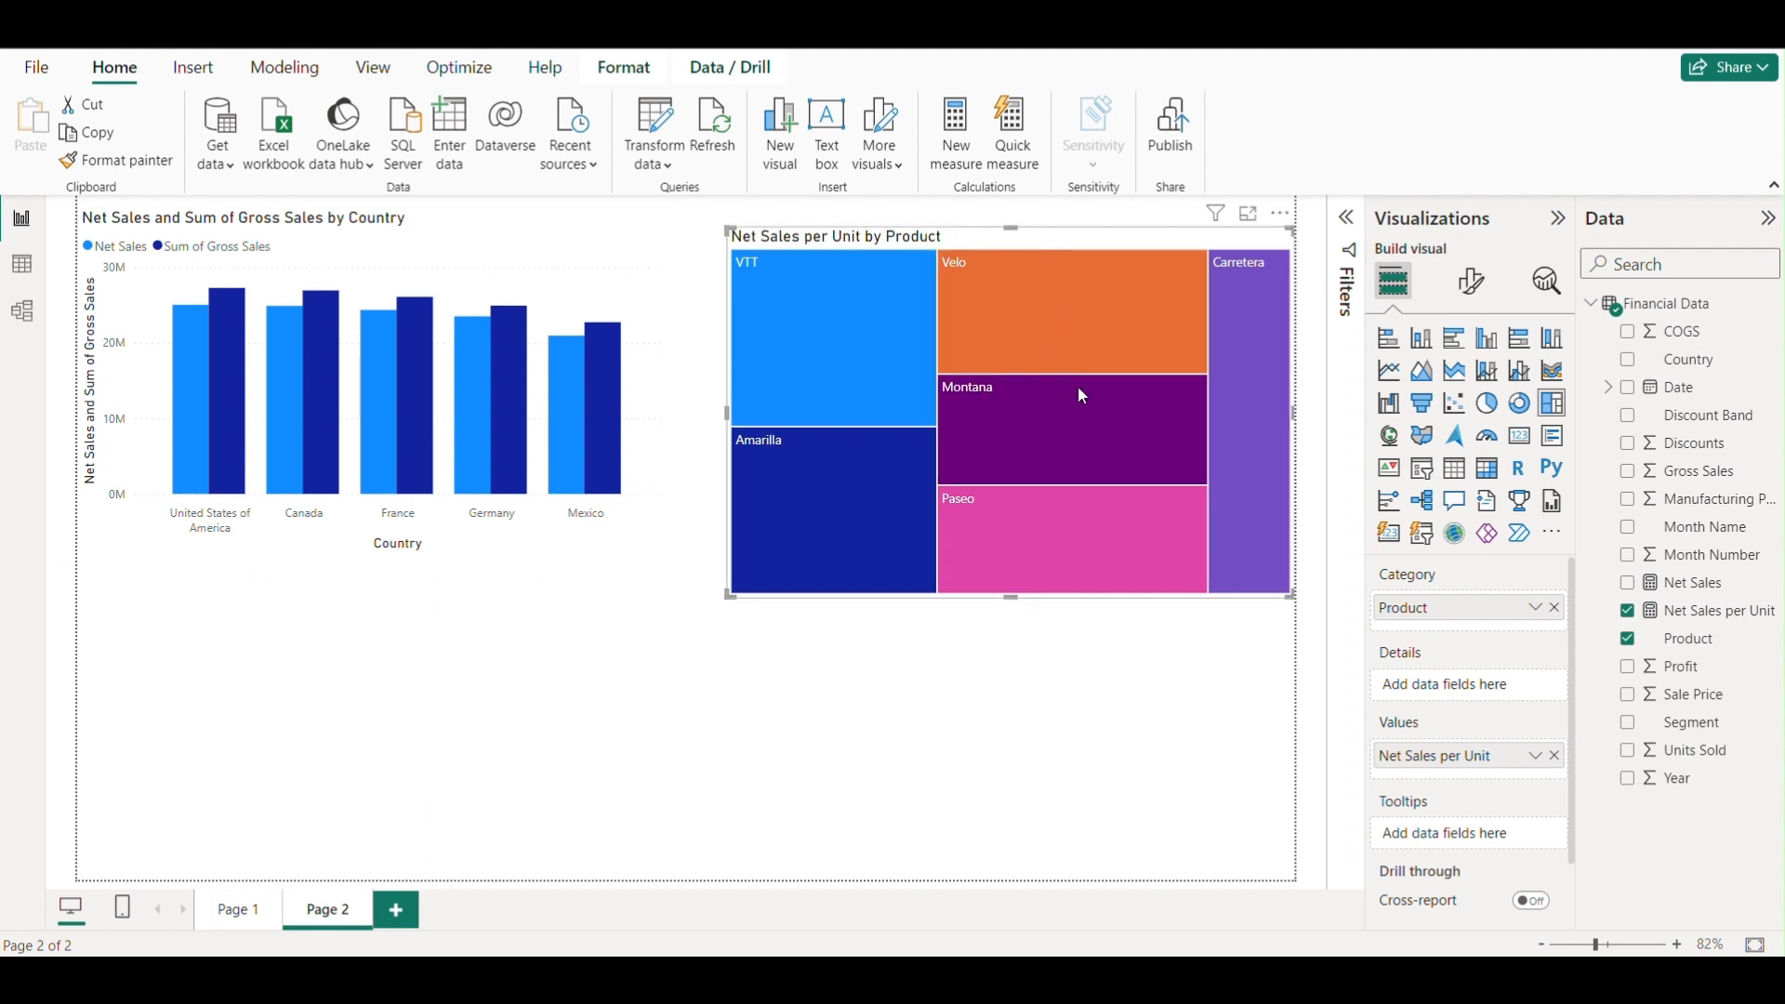
pyautogui.moveTo(1082, 395)
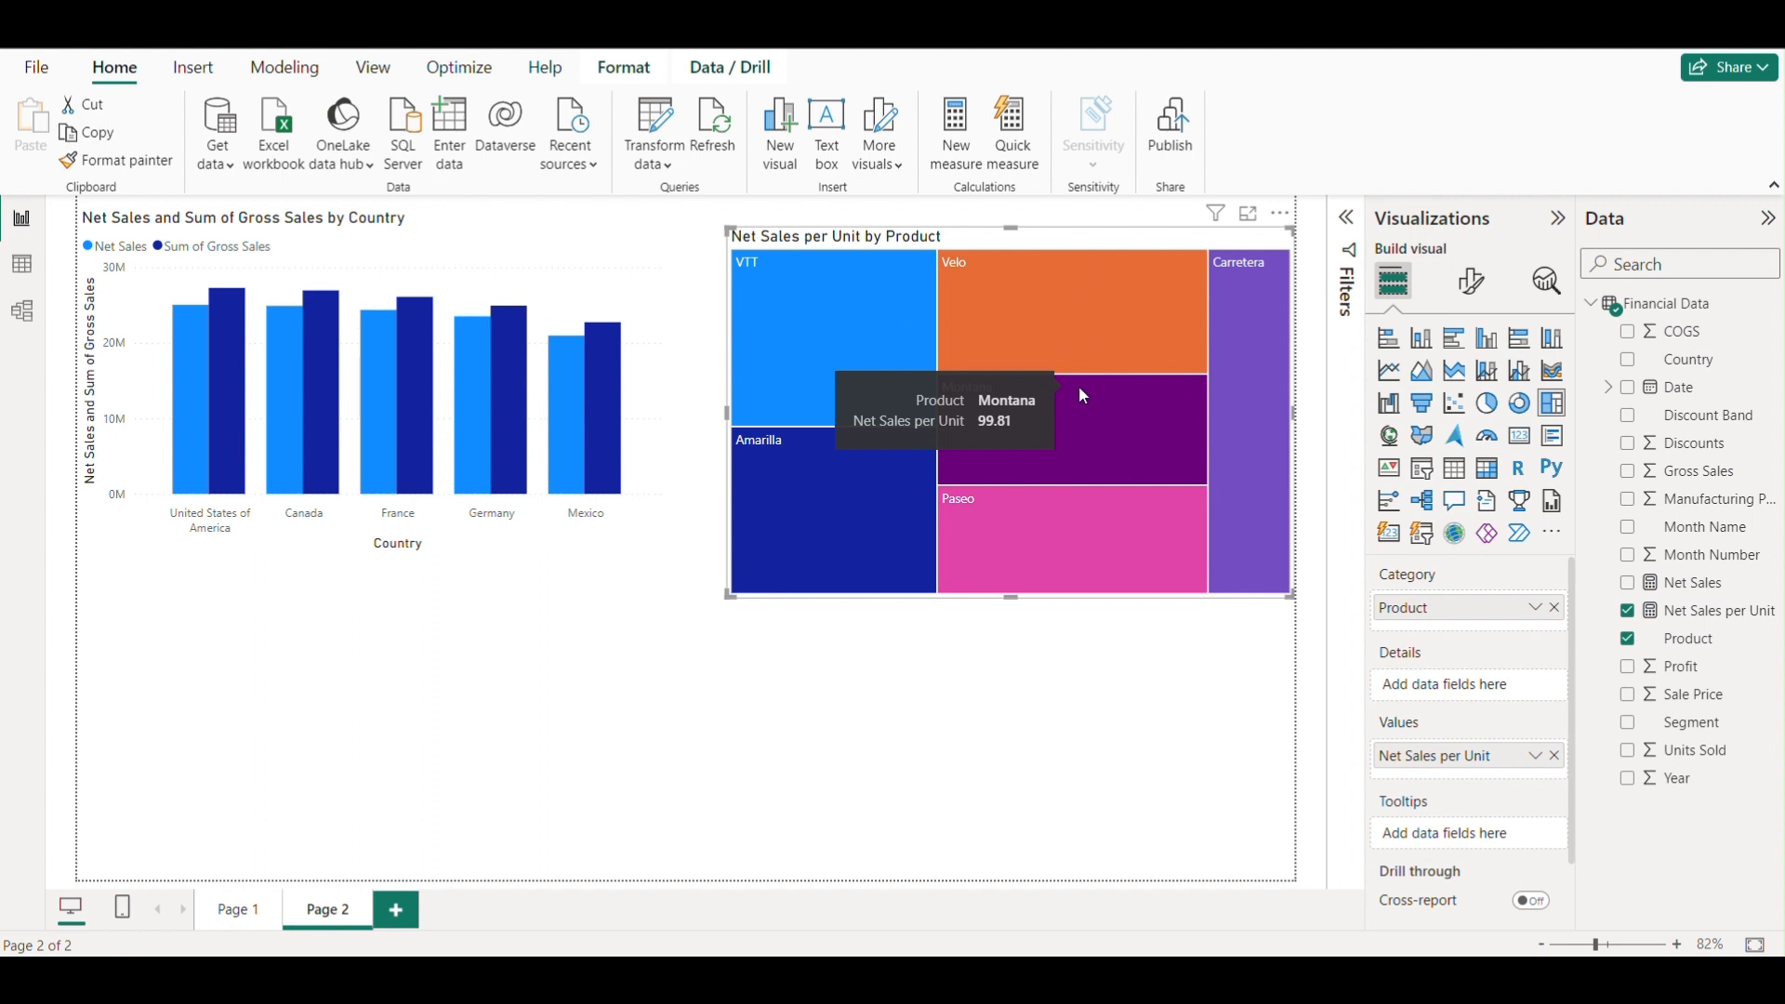
pyautogui.moveTo(1078, 386)
pyautogui.mouseDown()
pyautogui.moveTo(1080, 528)
pyautogui.moveTo(1096, 409)
pyautogui.moveTo(1080, 413)
pyautogui.mouseUp()
pyautogui.click(1138, 698)
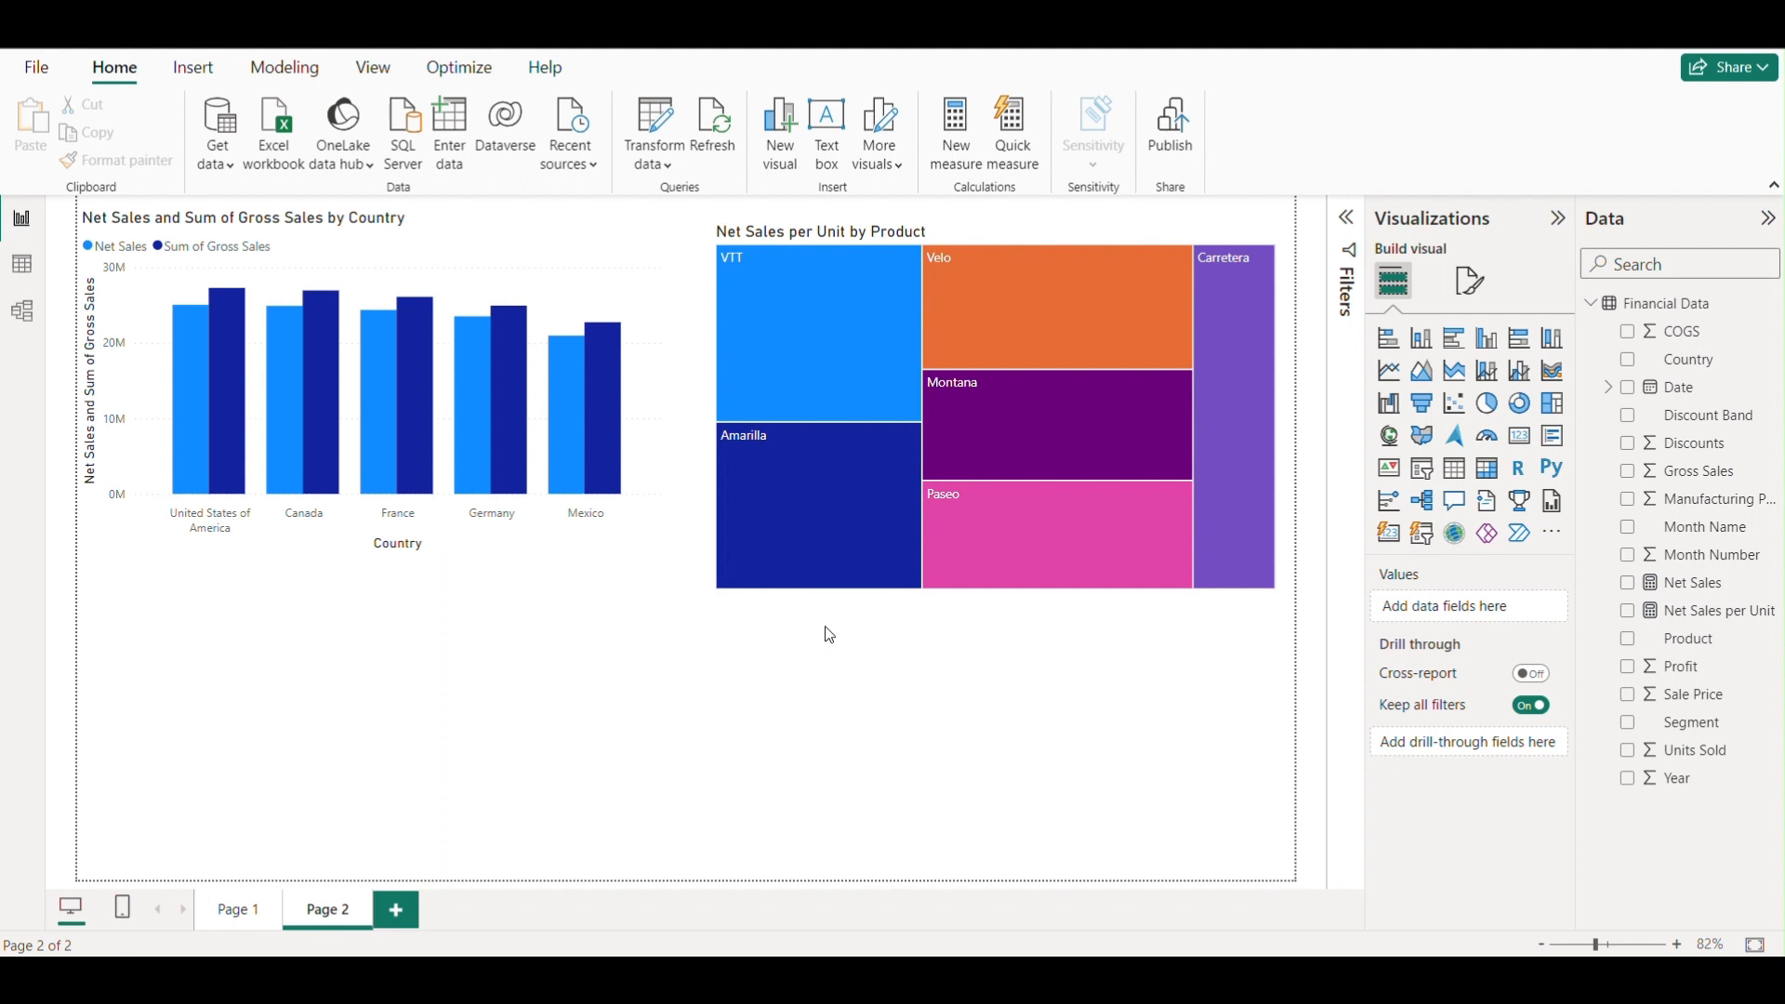
# Step: Add a calculated column to the Financial Data table in table view and name it MonthYear
pyautogui.click(22, 268)
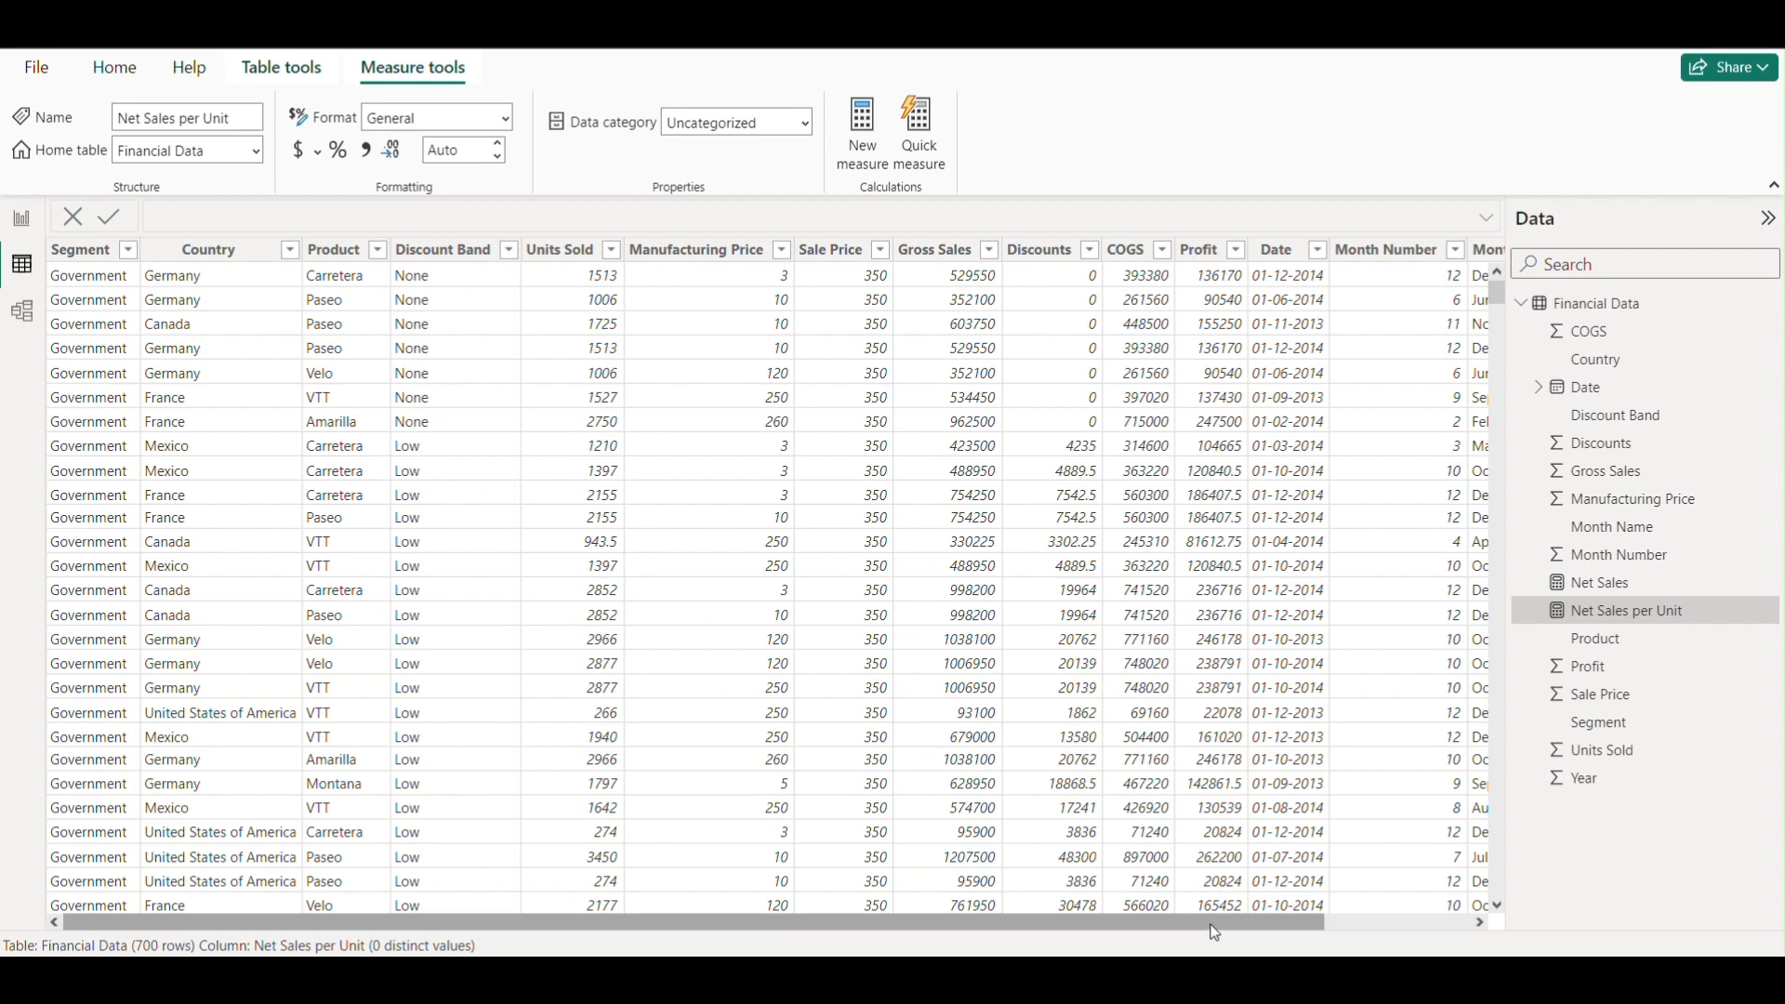
pyautogui.moveTo(1213, 933); pyautogui.dragTo(1475, 933)
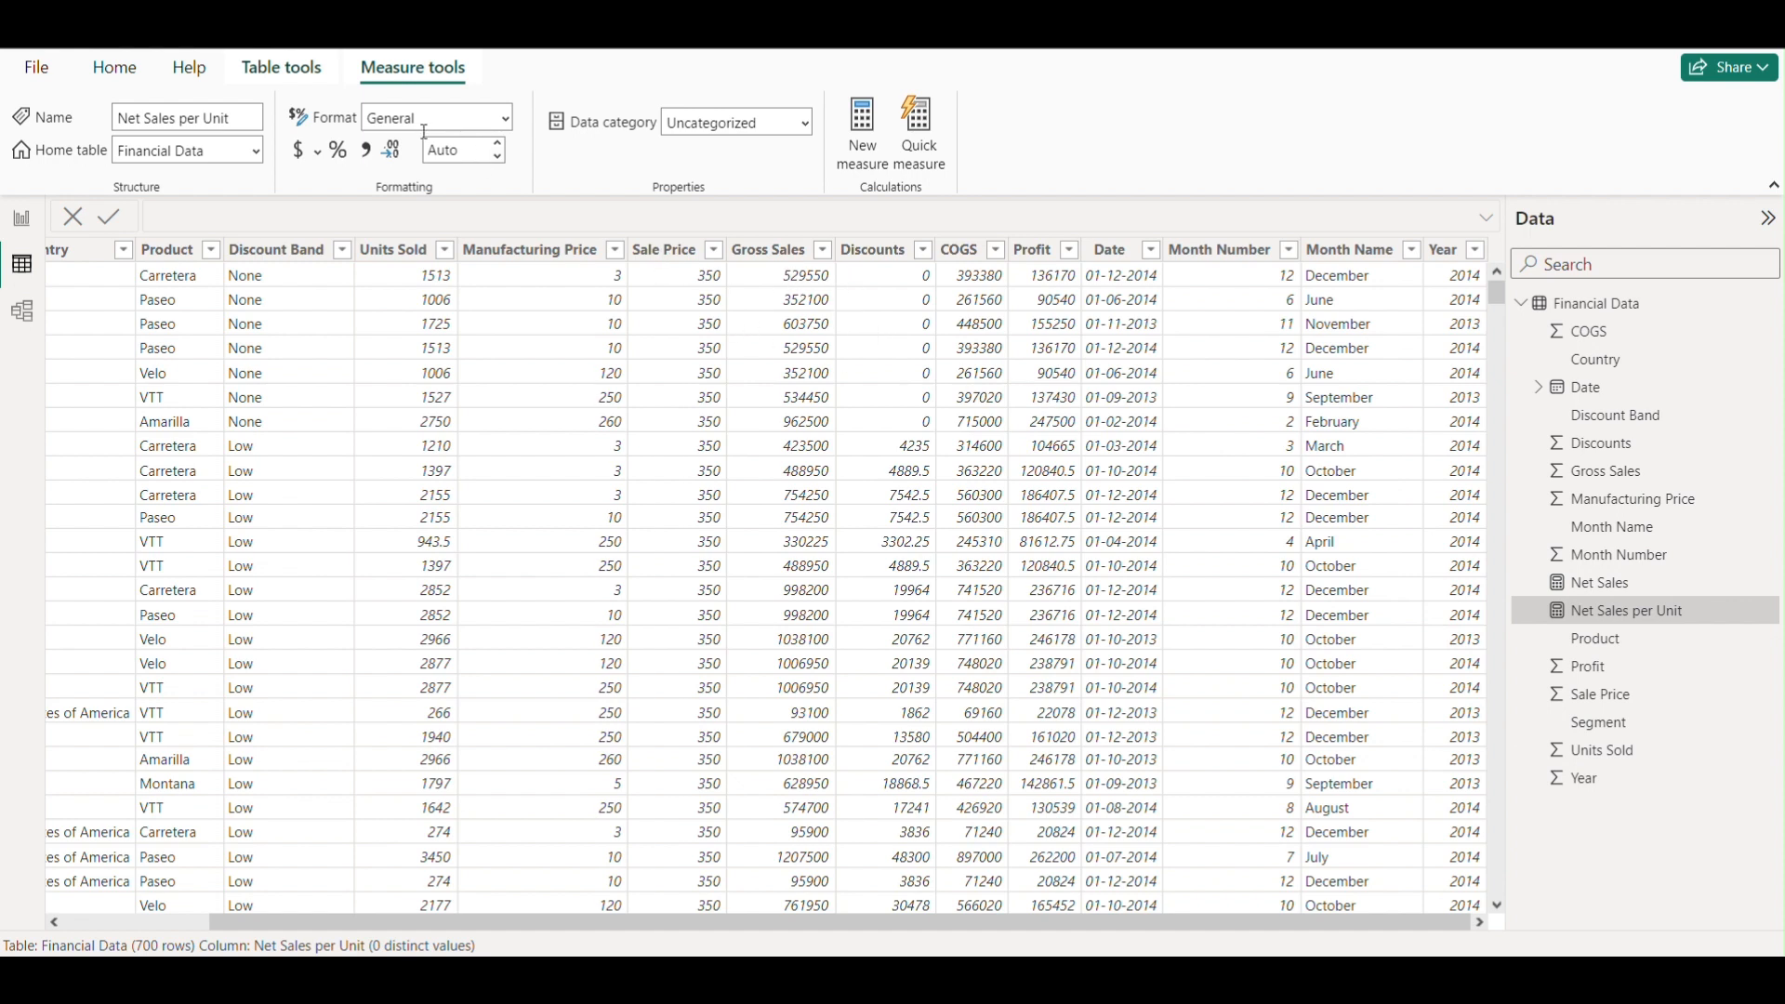
pyautogui.click(299, 72)
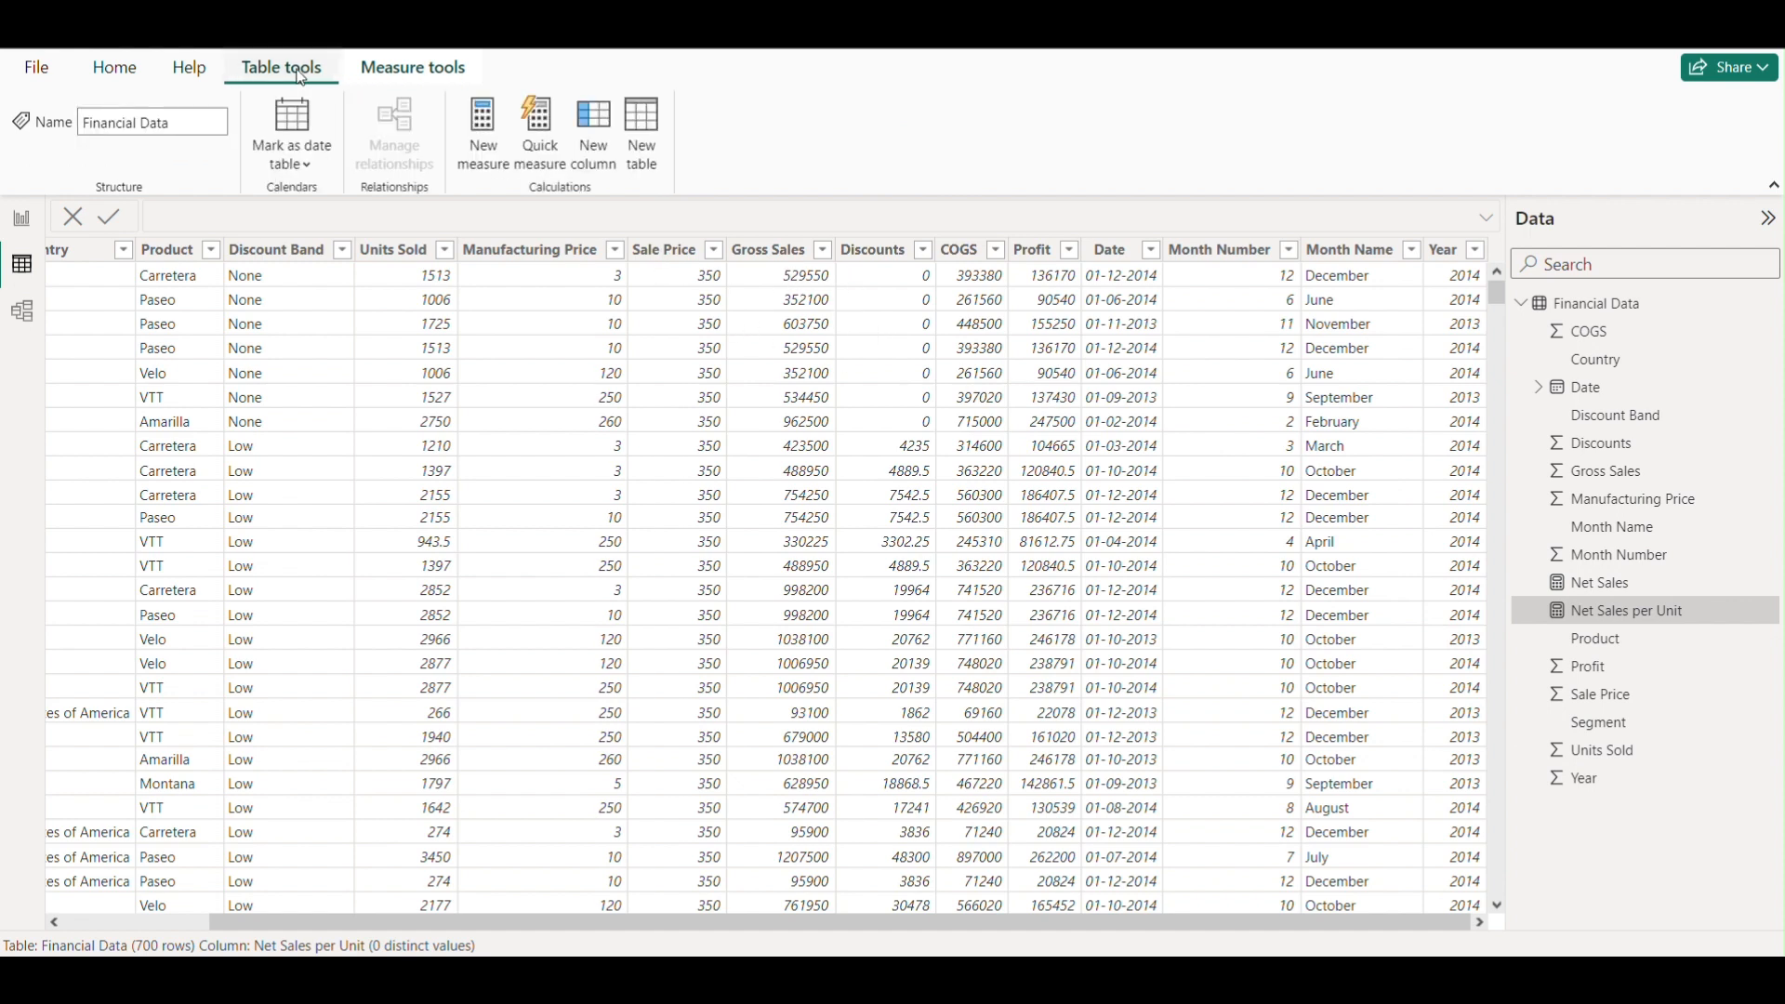
pyautogui.click(597, 148)
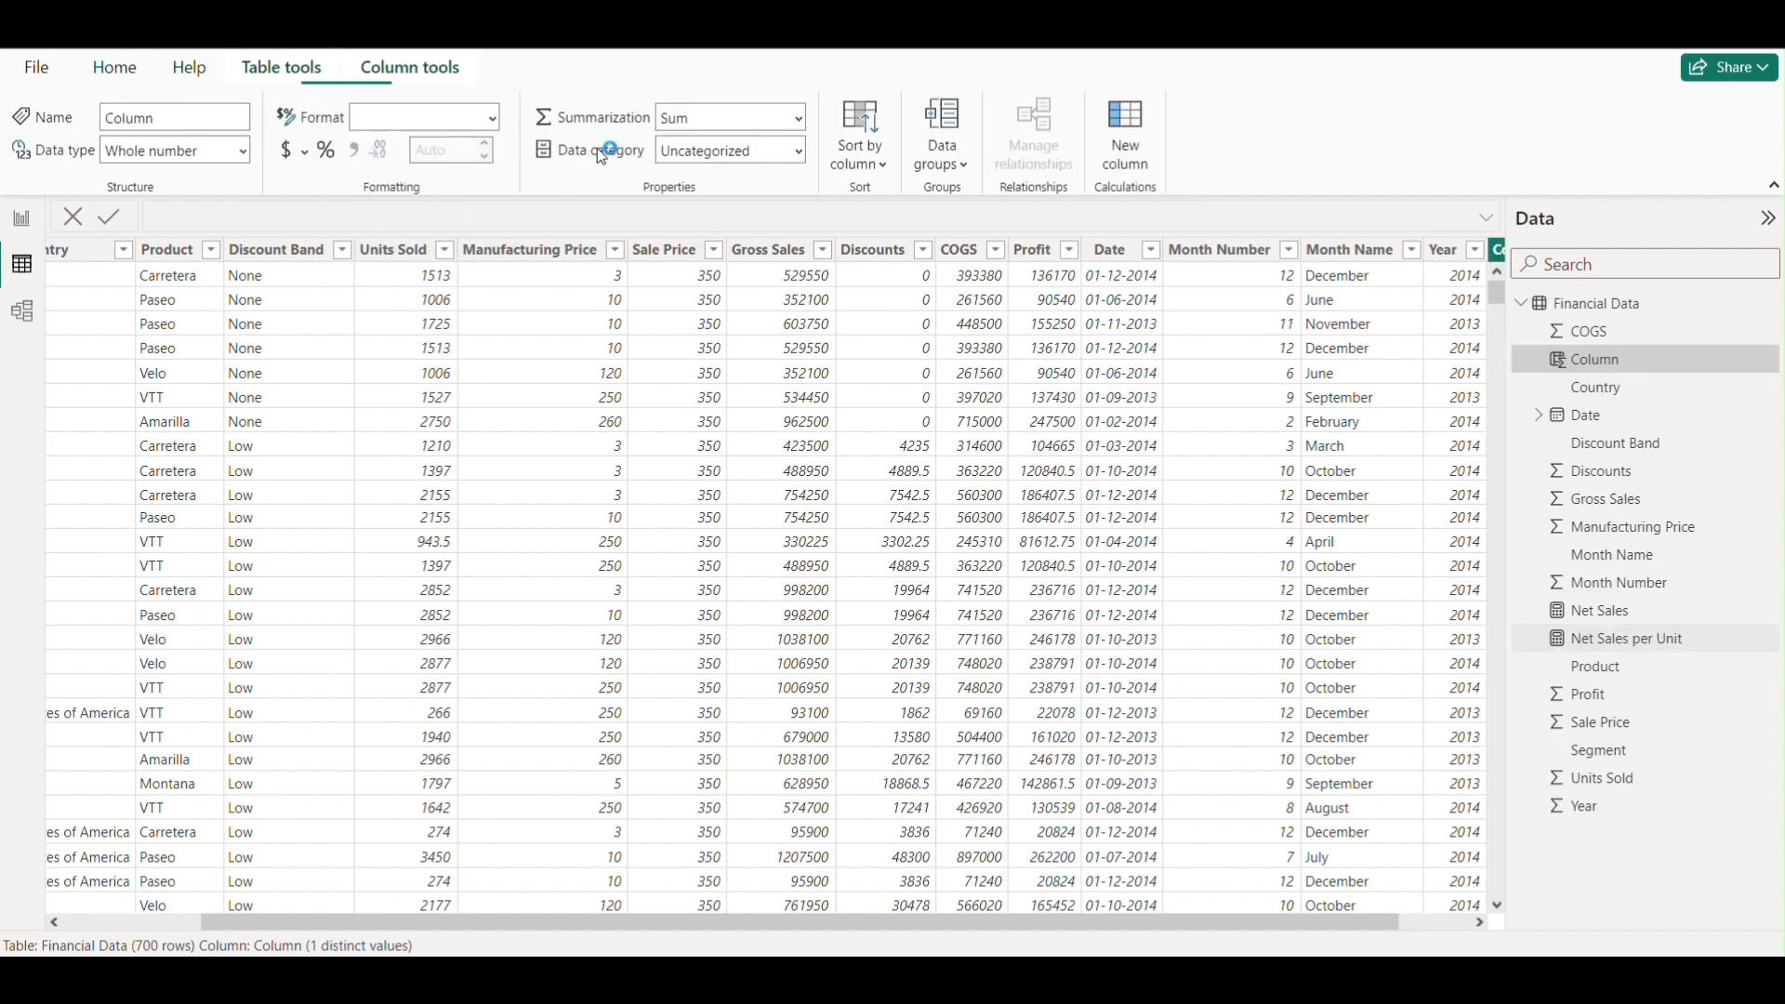
pyautogui.click(213, 215)
pyautogui.press('BackSpace')
pyautogui.press('BackSpace')
pyautogui.press('BackSpace')
pyautogui.press('BackSpace')
pyautogui.press('BackSpace')
pyautogui.press('BackSpace')
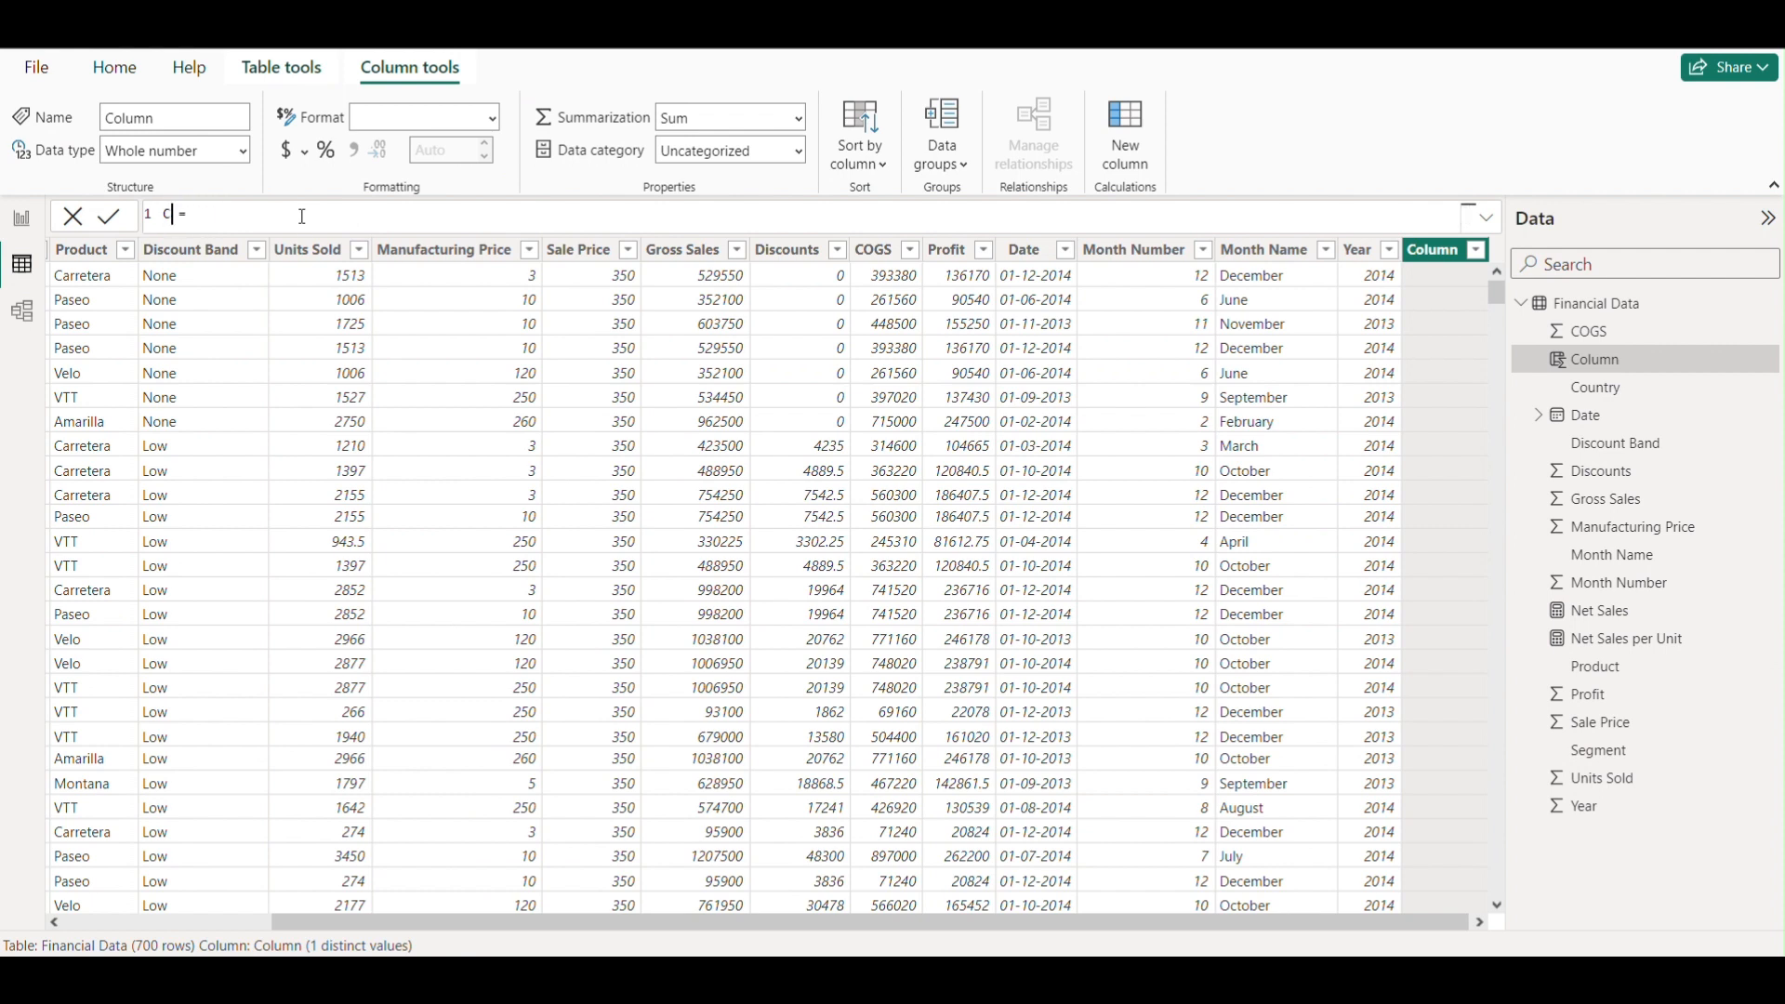
pyautogui.write('MonthYear')
# Step: Begin the MonthYear formula with FORMAT('Financial Data'[Date].[MonthNo],"00") followed by the & operator
pyautogui.click(324, 220)
pyautogui.write('Fo')
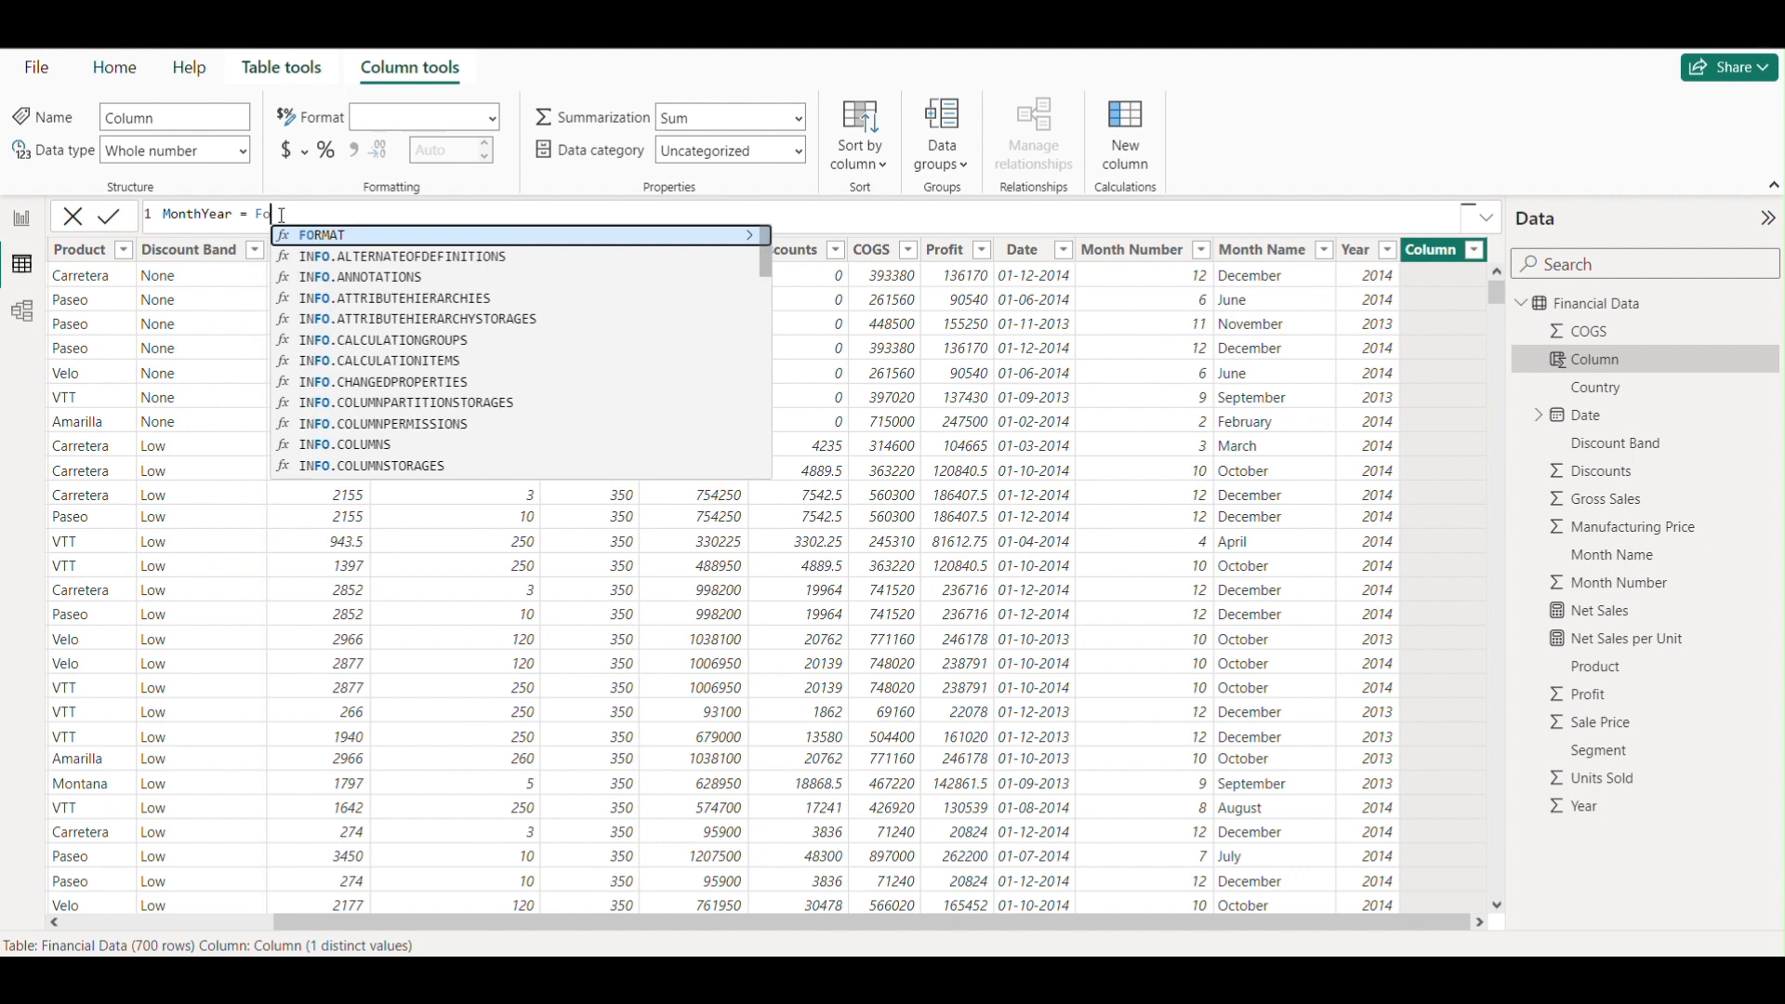
pyautogui.click(326, 236)
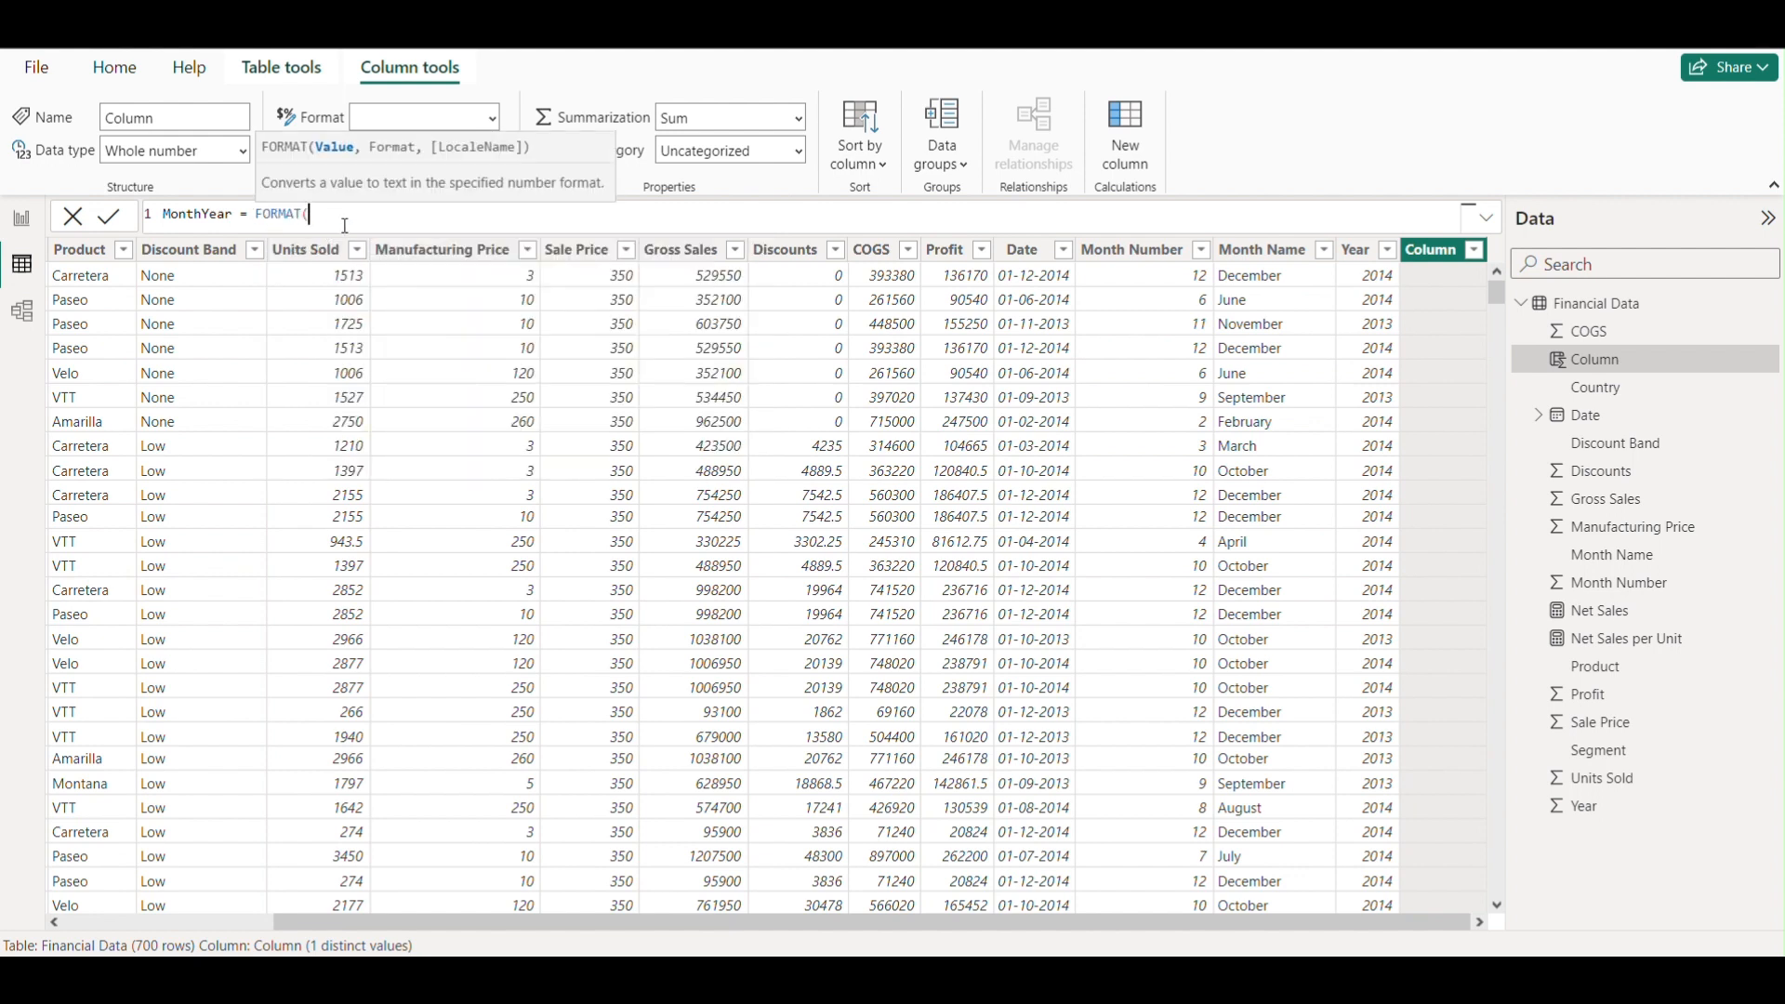
pyautogui.write('data')
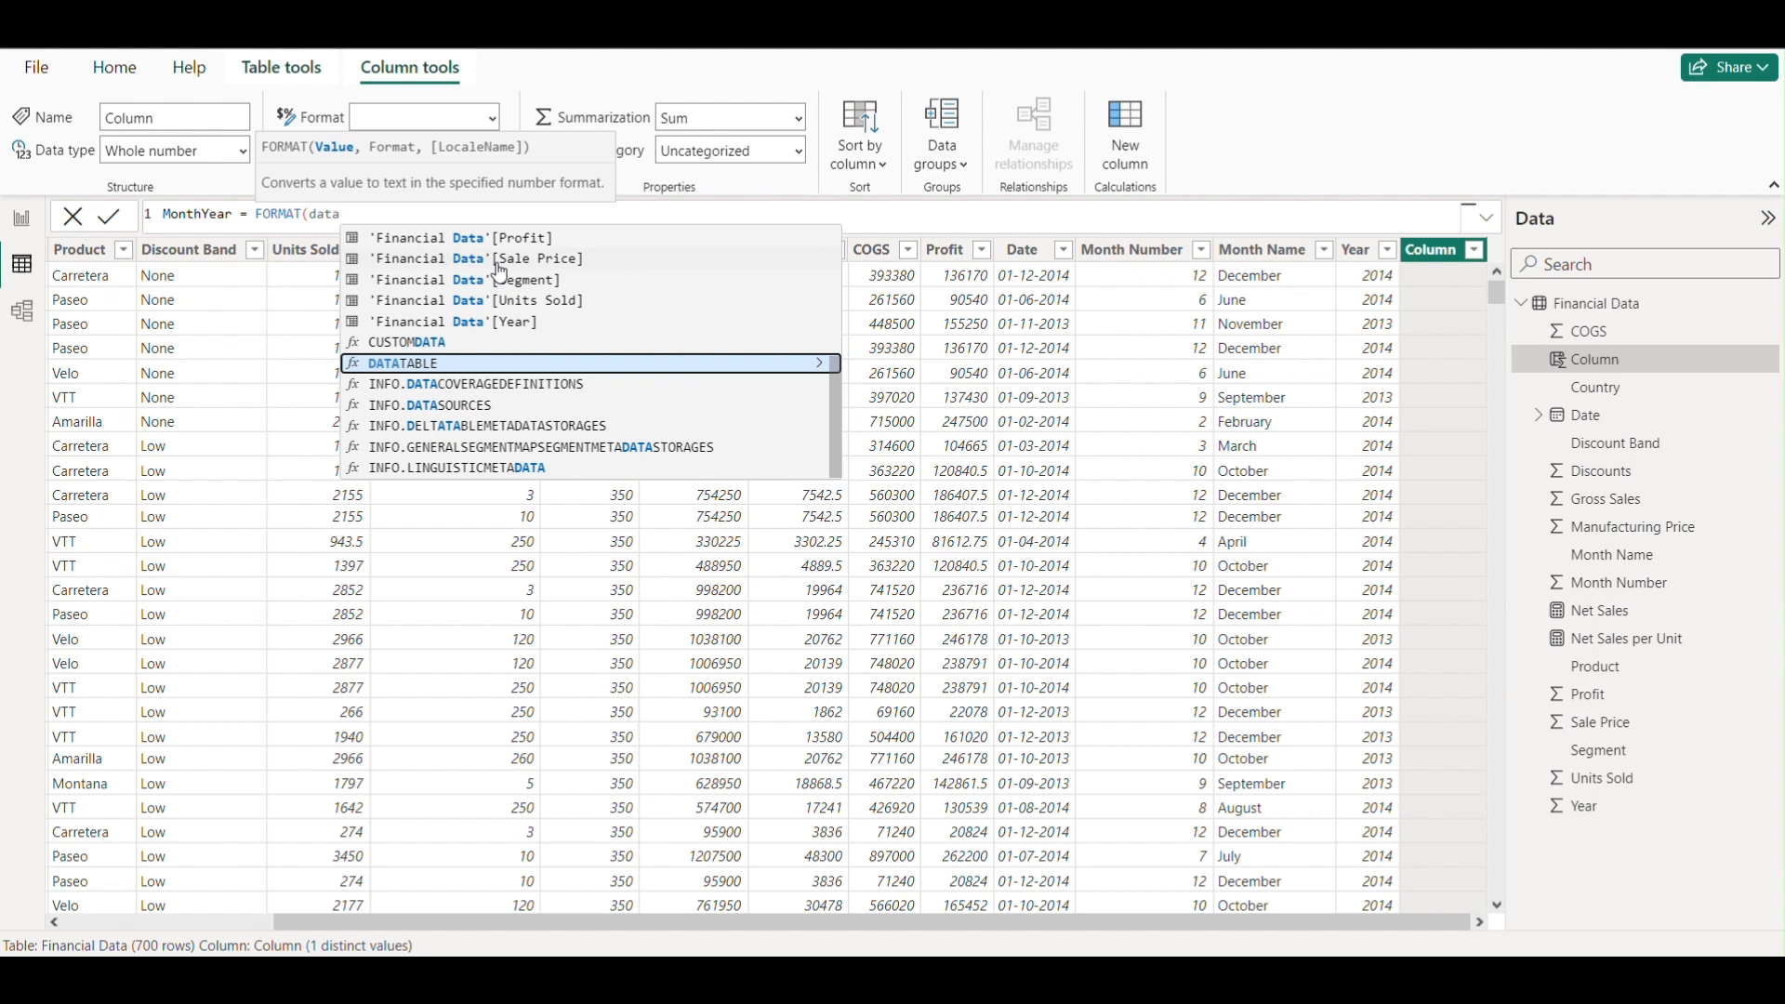
pyautogui.scroll(4, 502, 279)
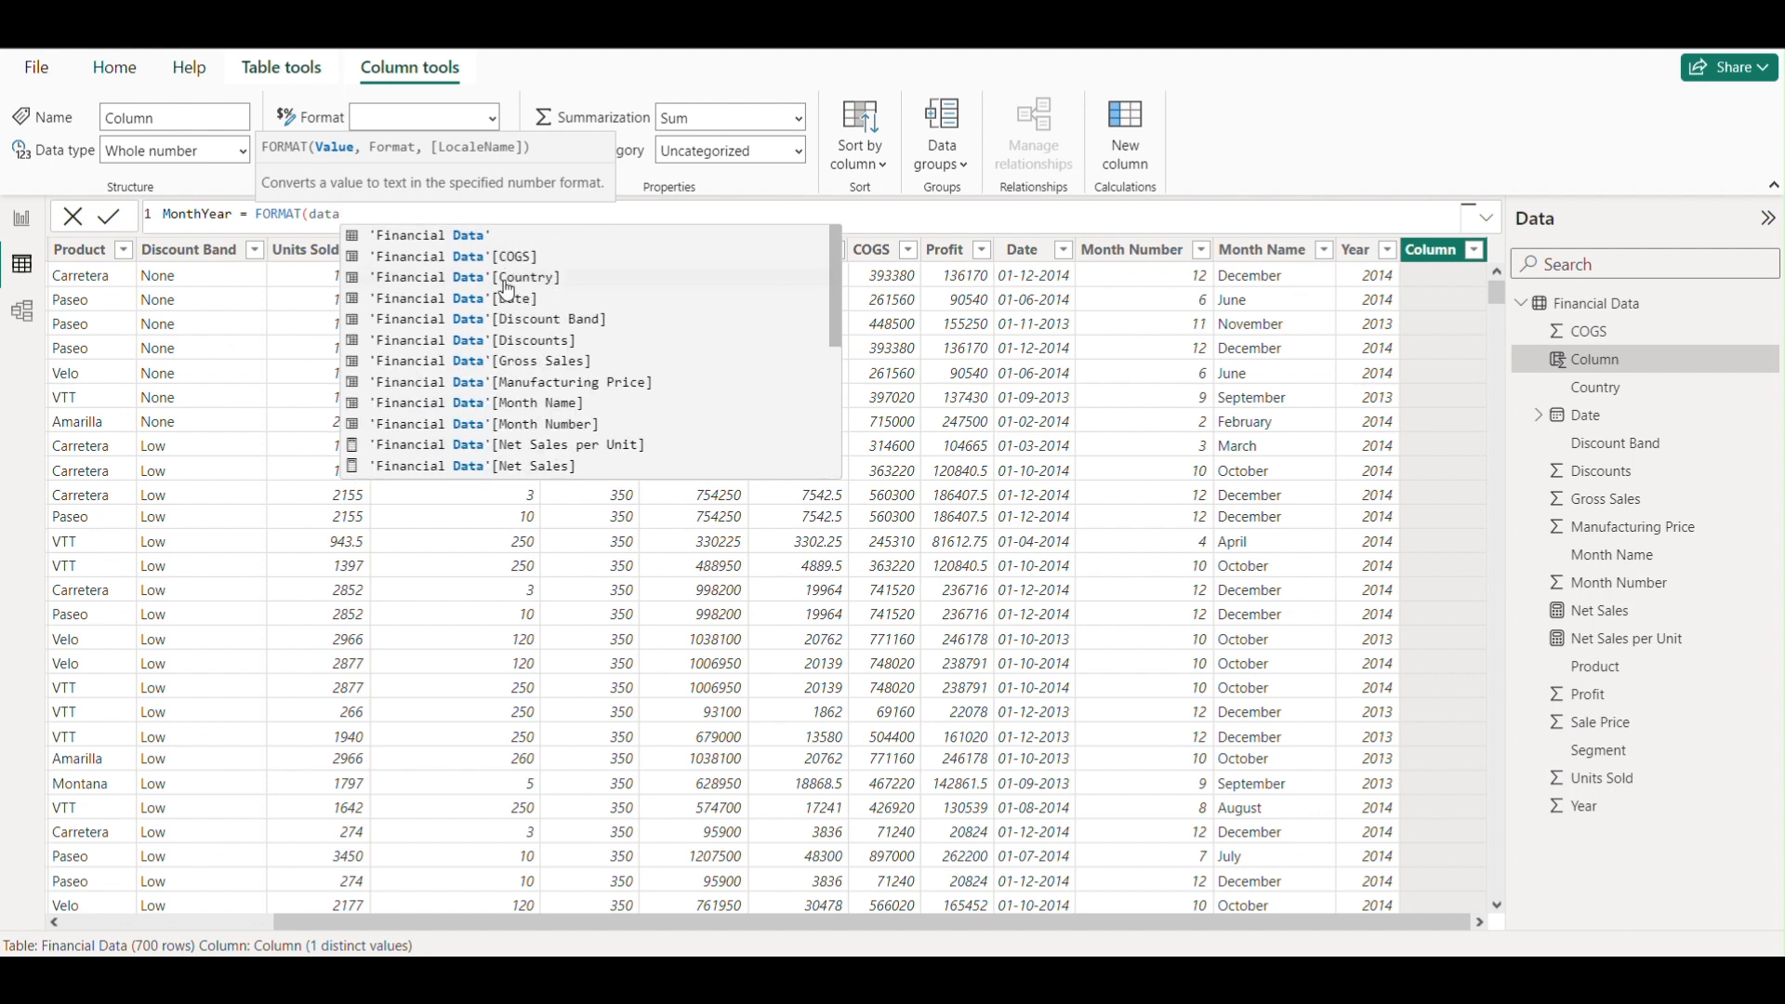
pyautogui.click(535, 301)
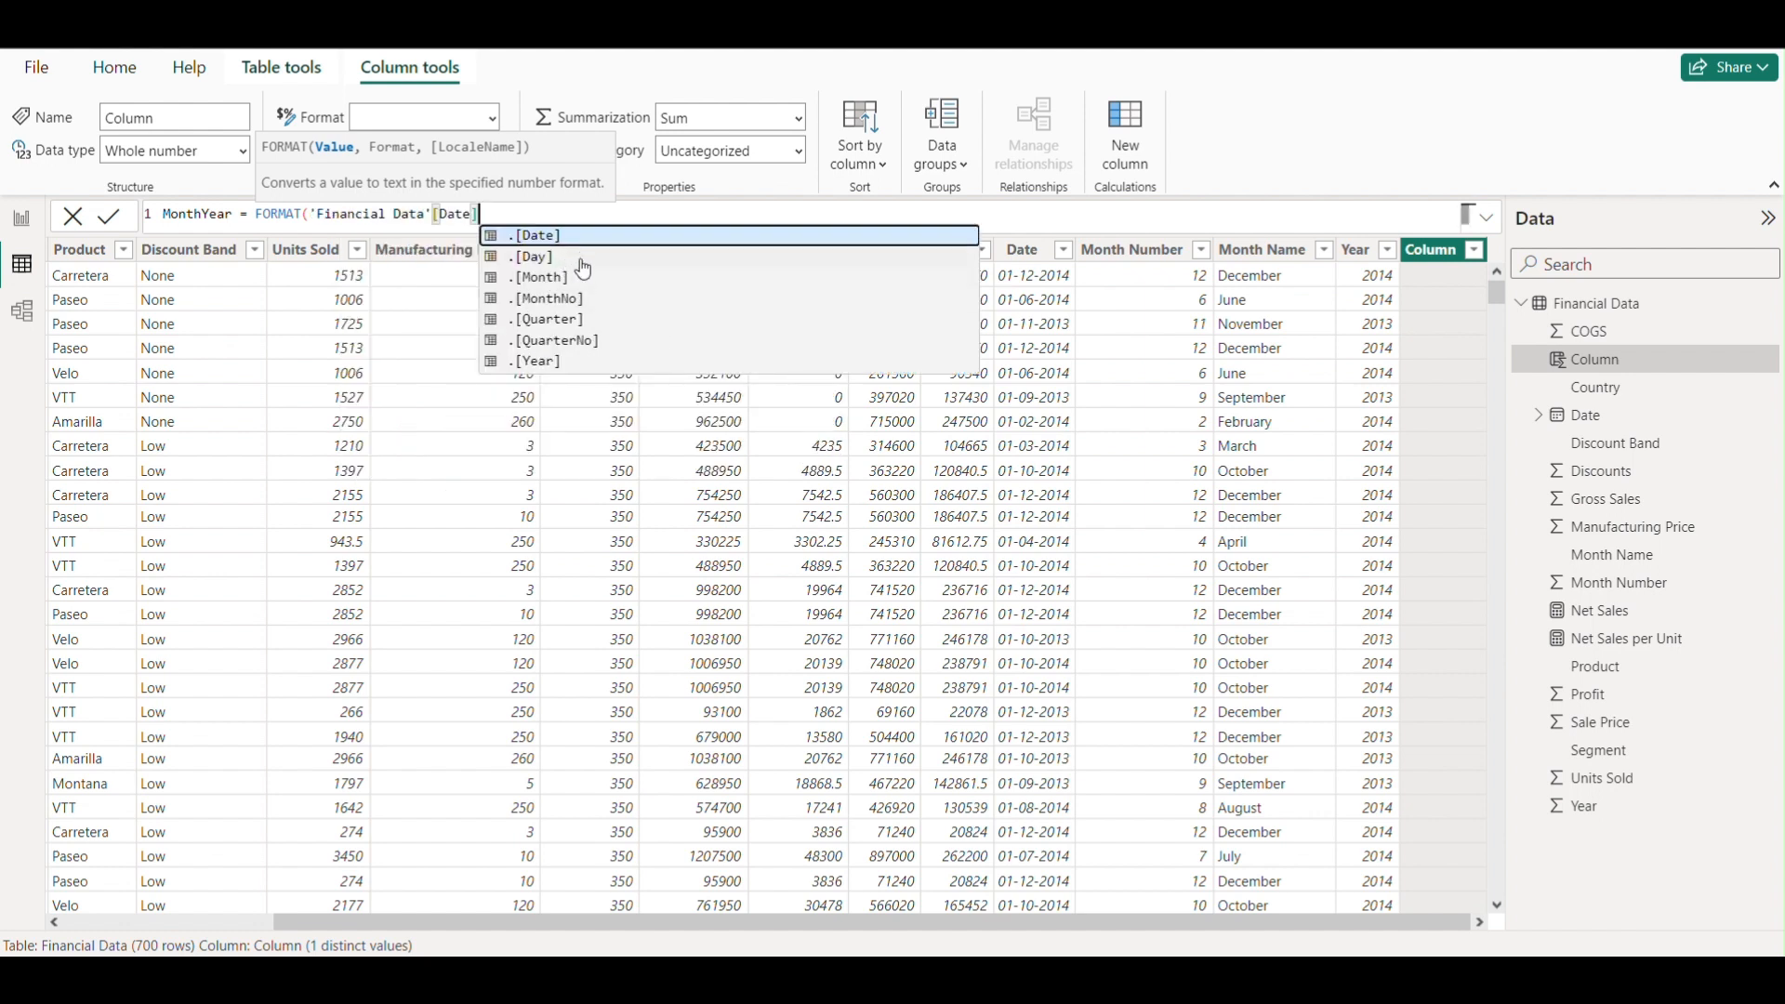
pyautogui.click(564, 298)
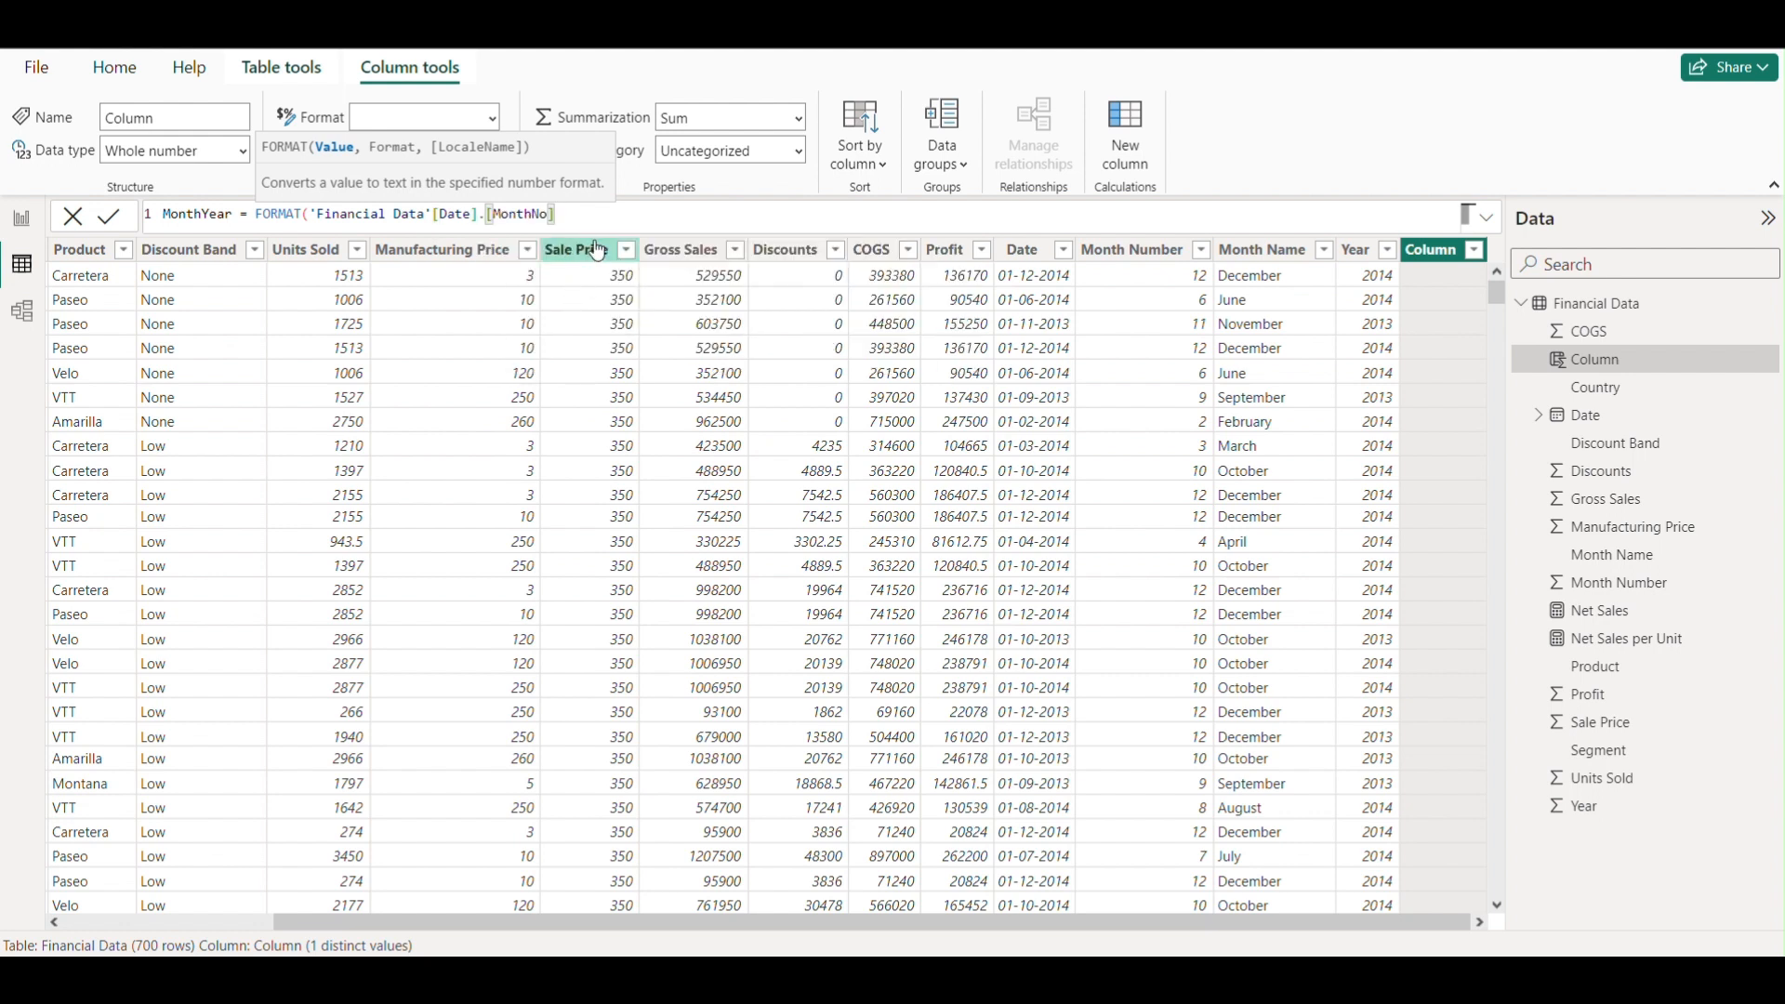
pyautogui.write(',""')
pyautogui.press('Left')
pyautogui.write('00')
pyautogui.write(')&')
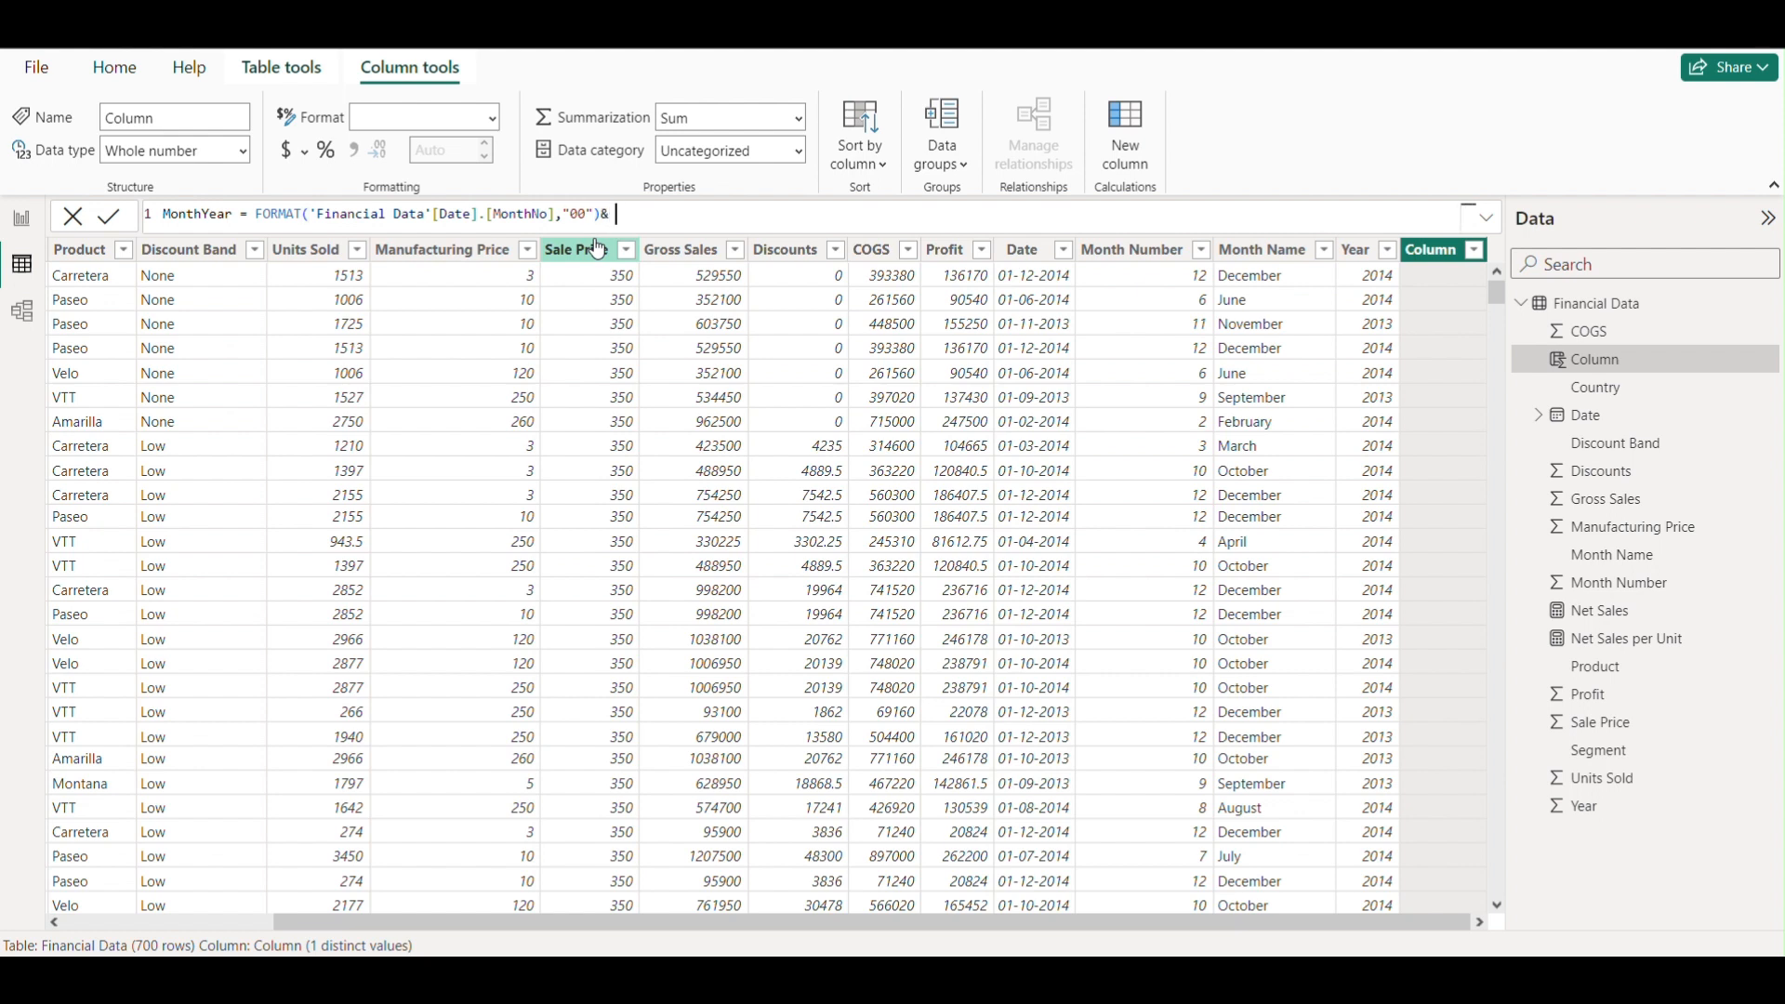
# Step: Complete the MonthYear formula with "-"&'Financial Data'[Date].[Year], commit the column and return to the report page
pyautogui.write('"-"&d')
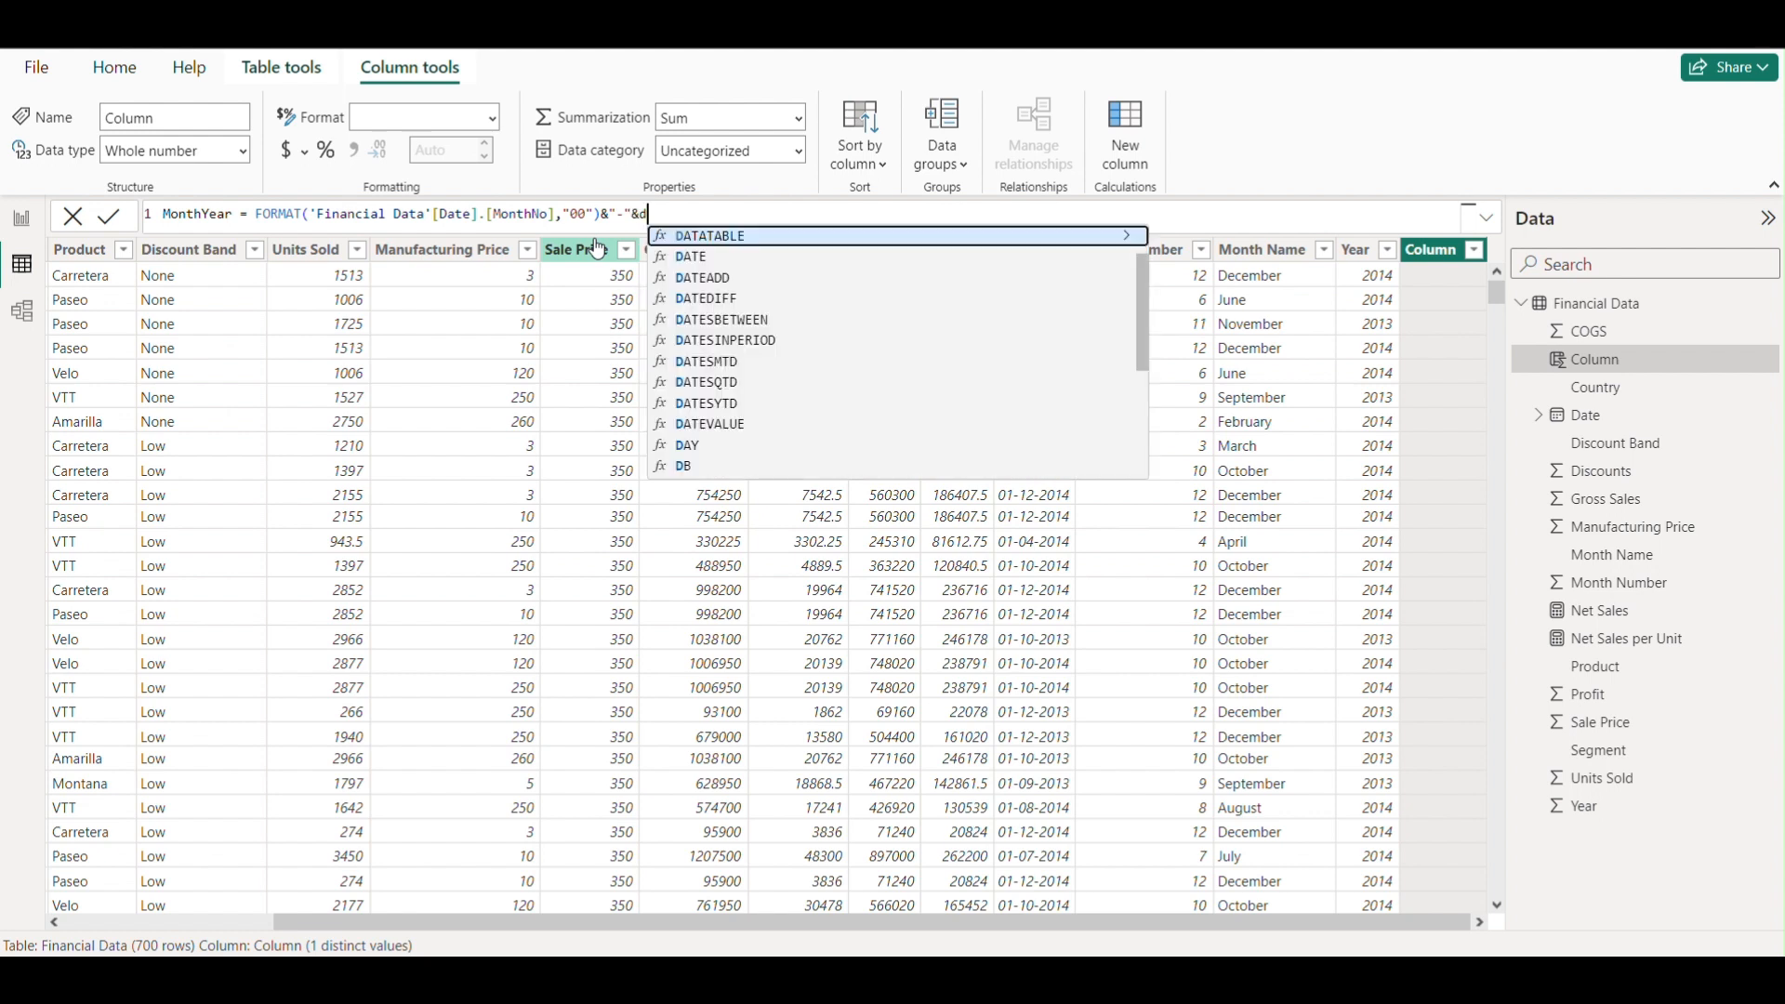
pyautogui.press('BackSpace')
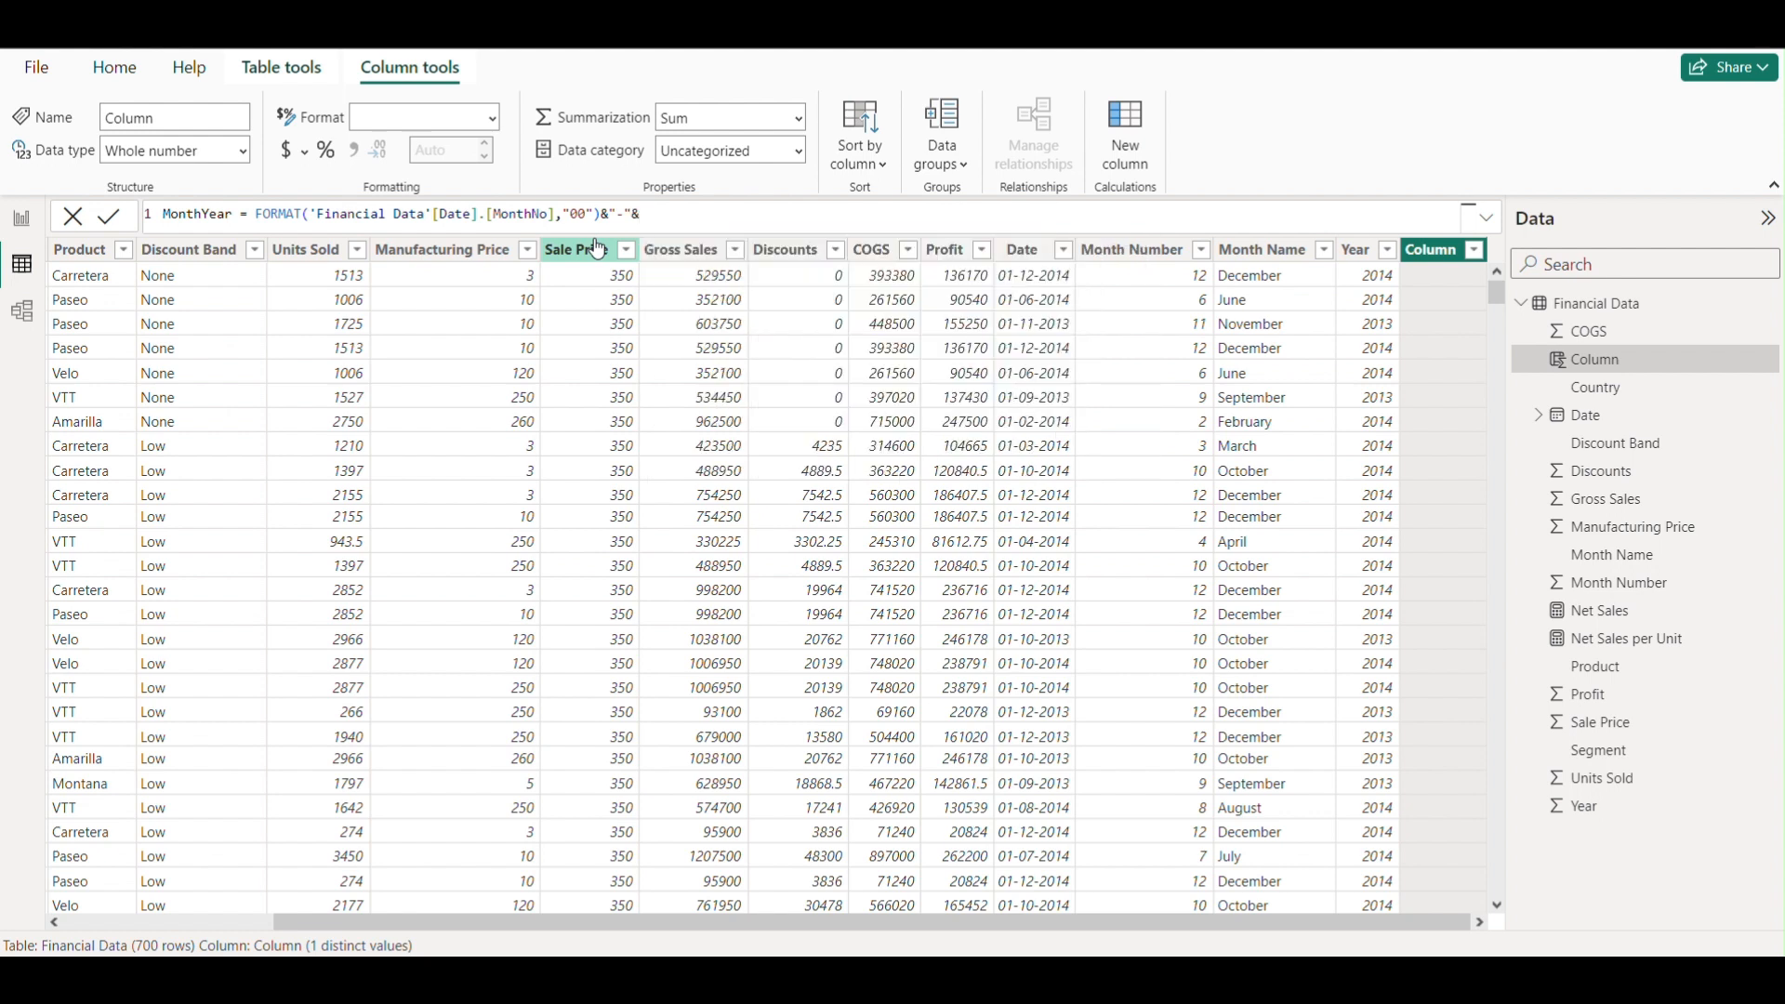
pyautogui.write('dat')
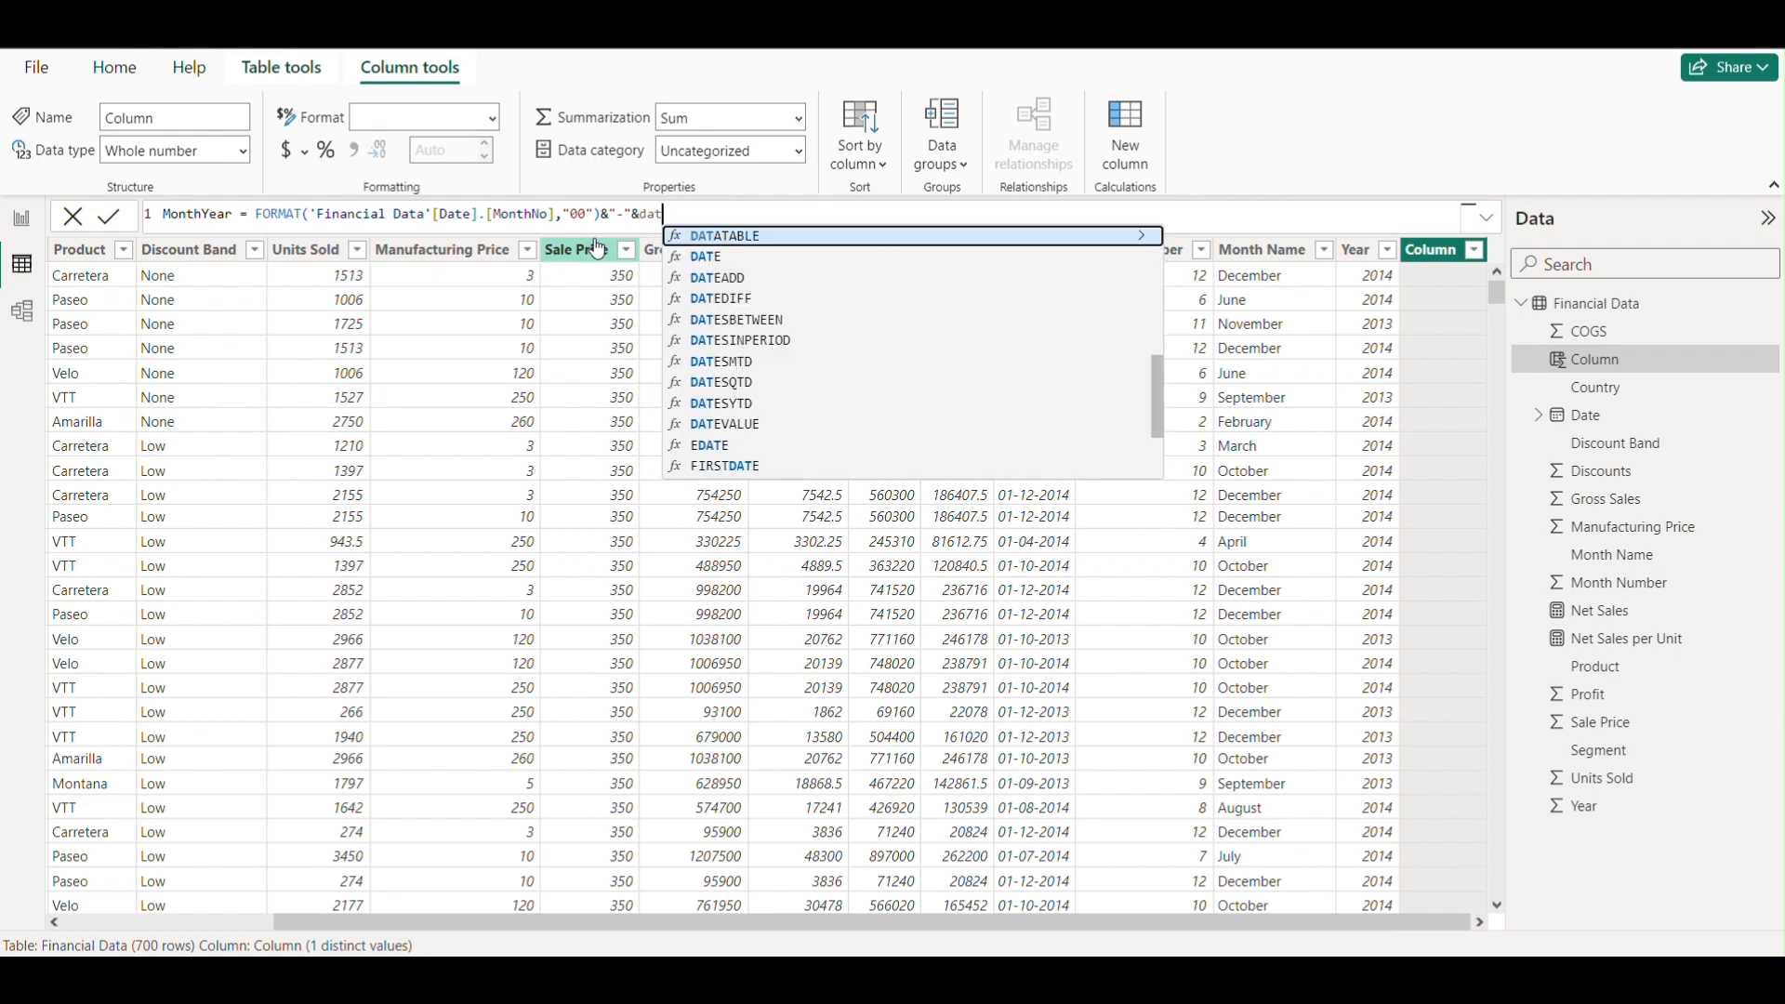
pyautogui.press('BackSpace')
pyautogui.press('BackSpace')
pyautogui.write('ate')
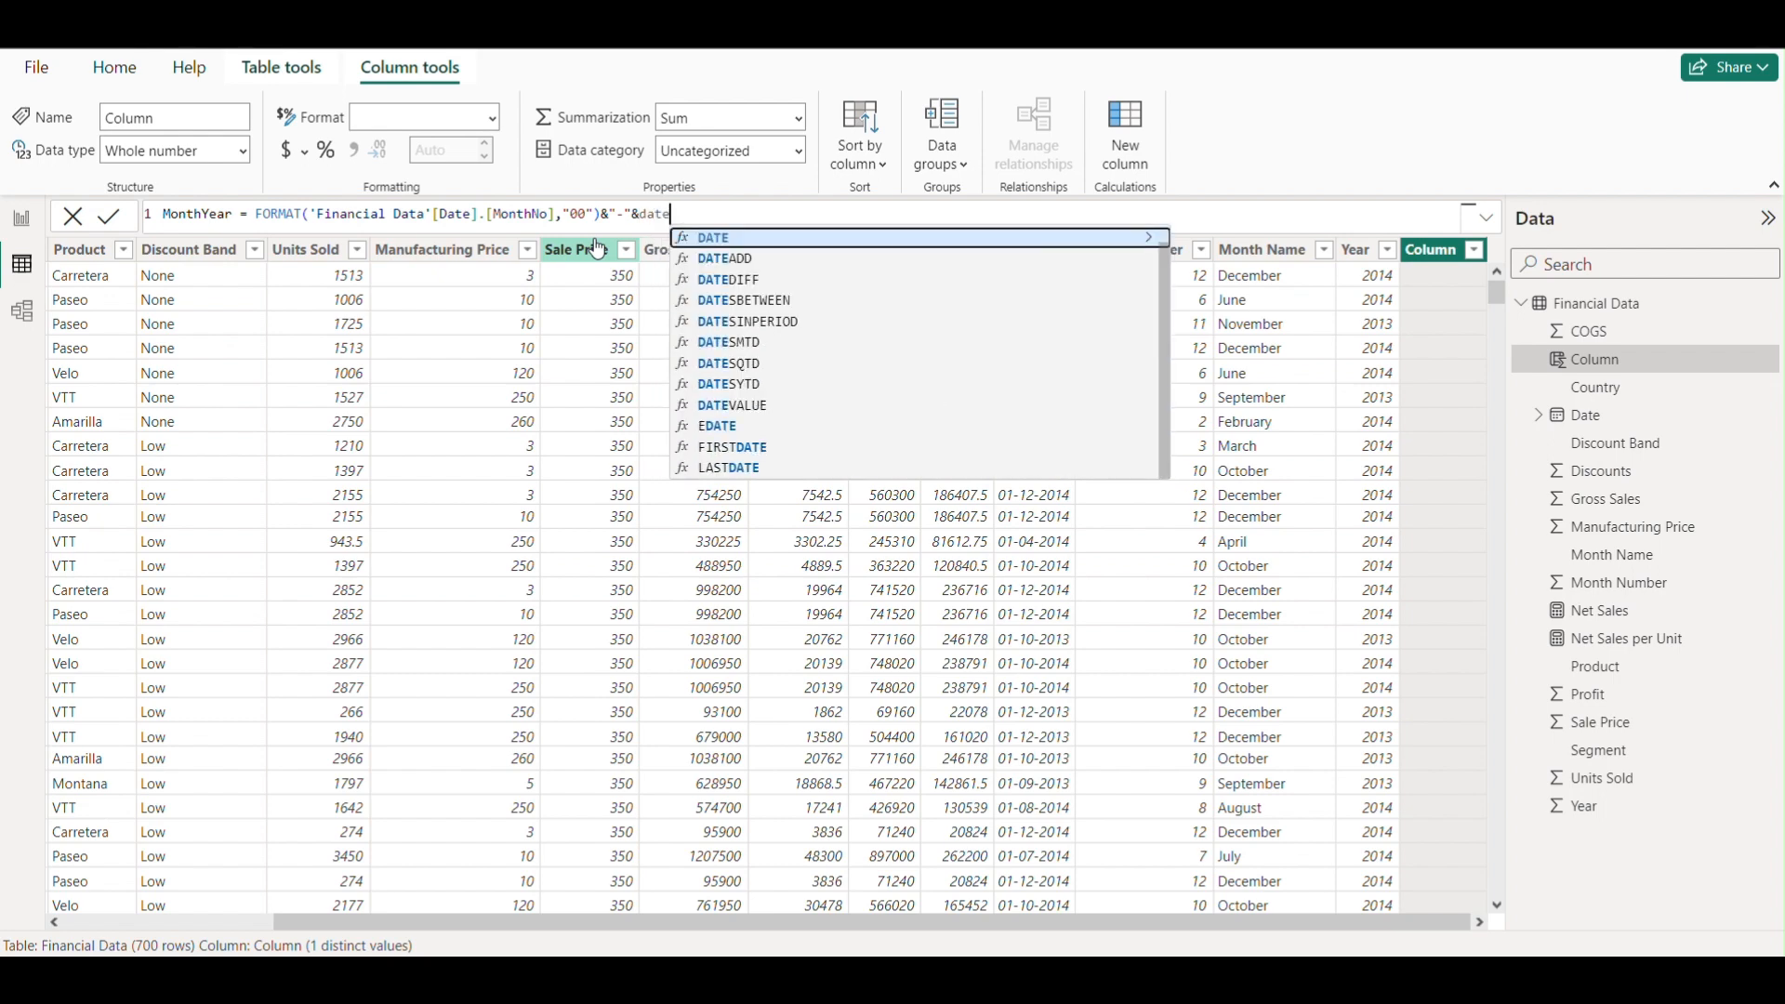
pyautogui.press('BackSpace')
pyautogui.write('a')
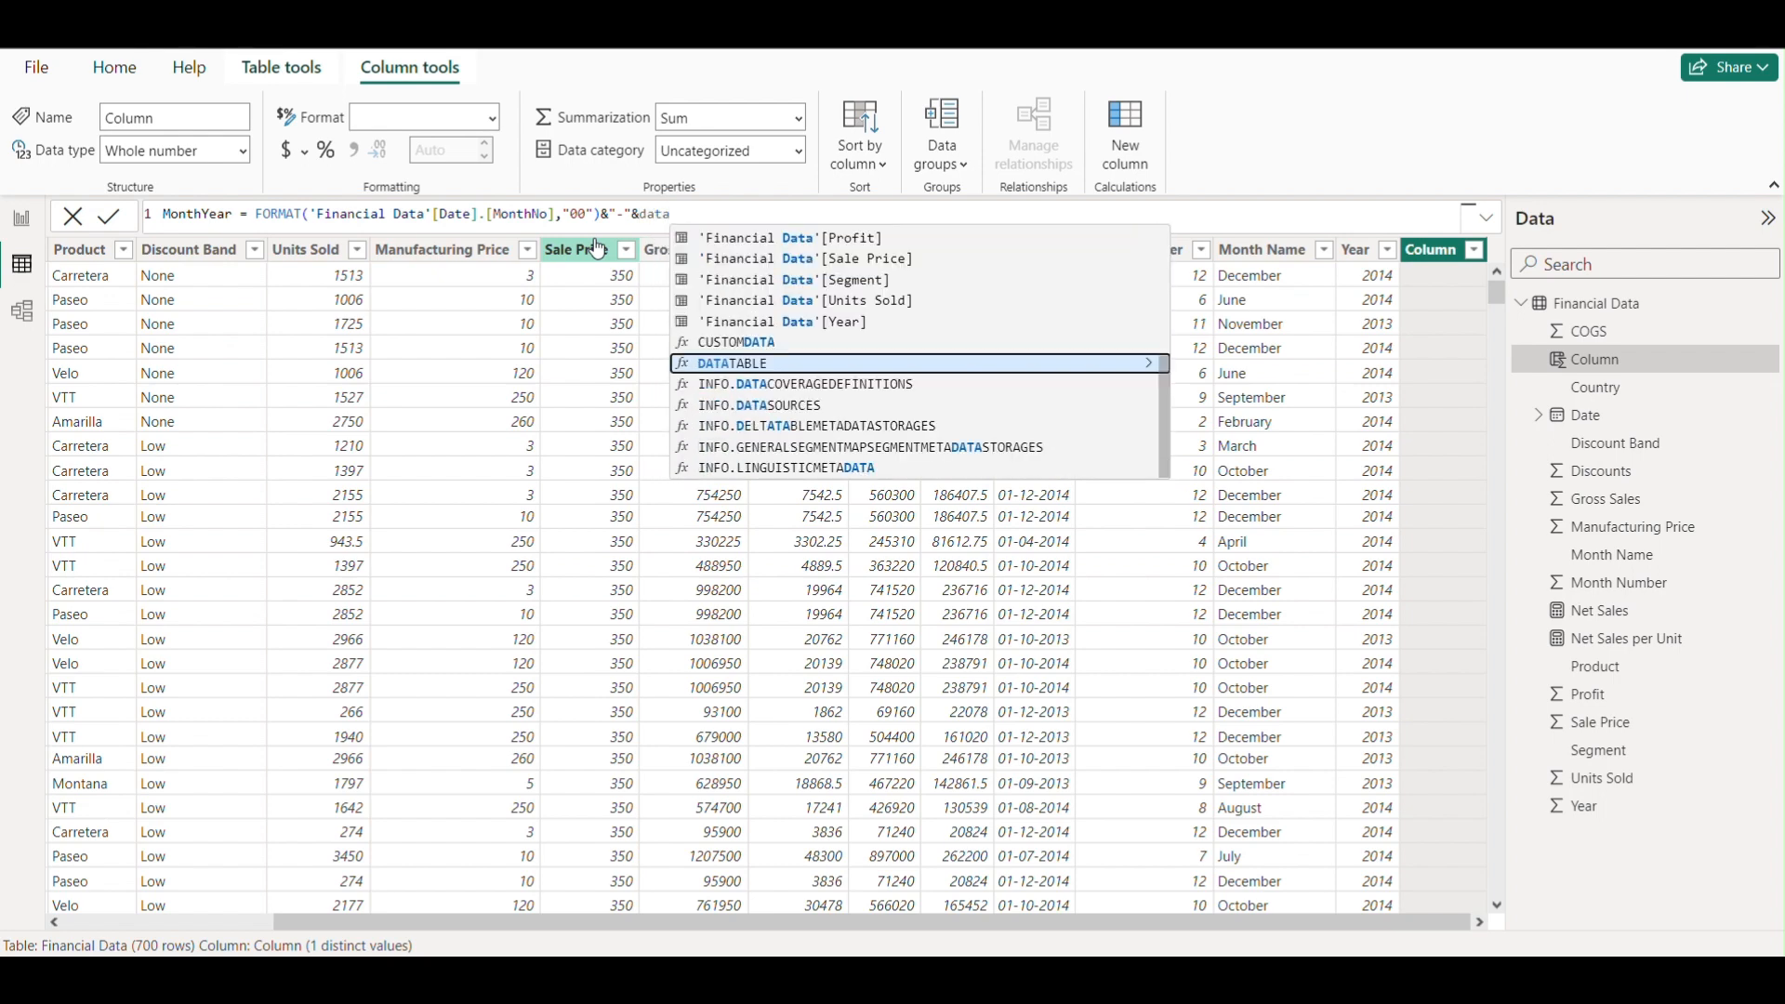
pyautogui.scroll(5, 863, 265)
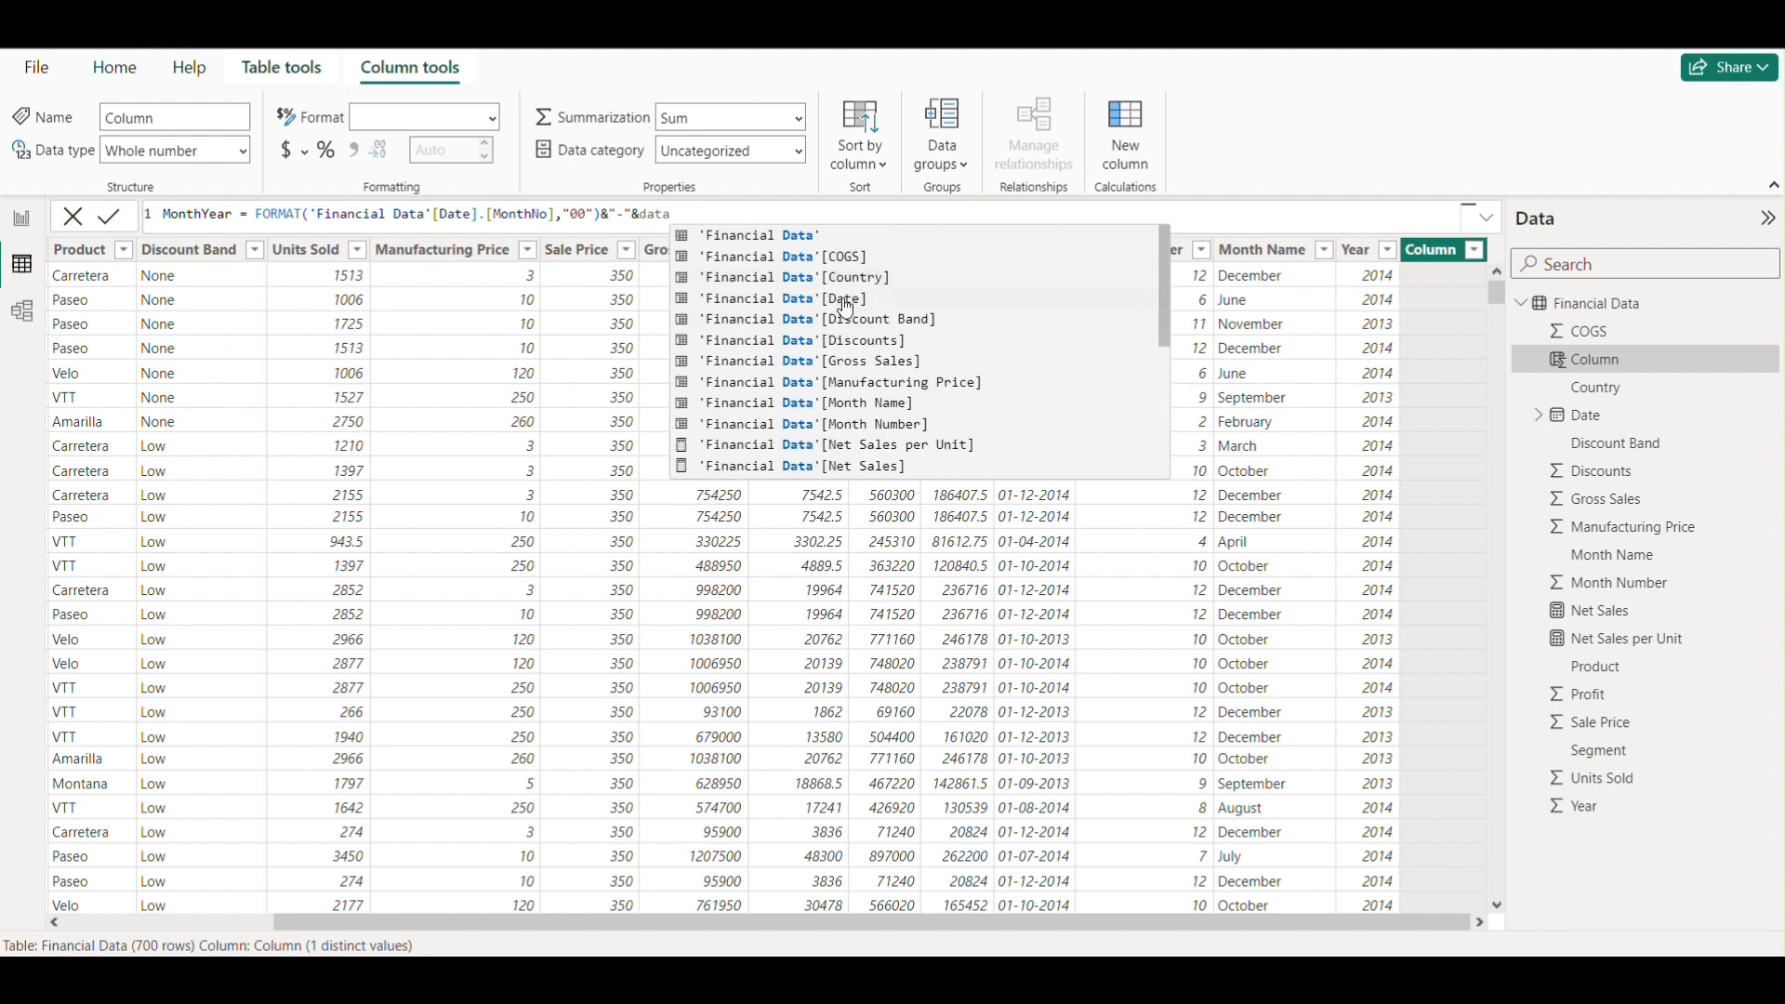
pyautogui.click(845, 299)
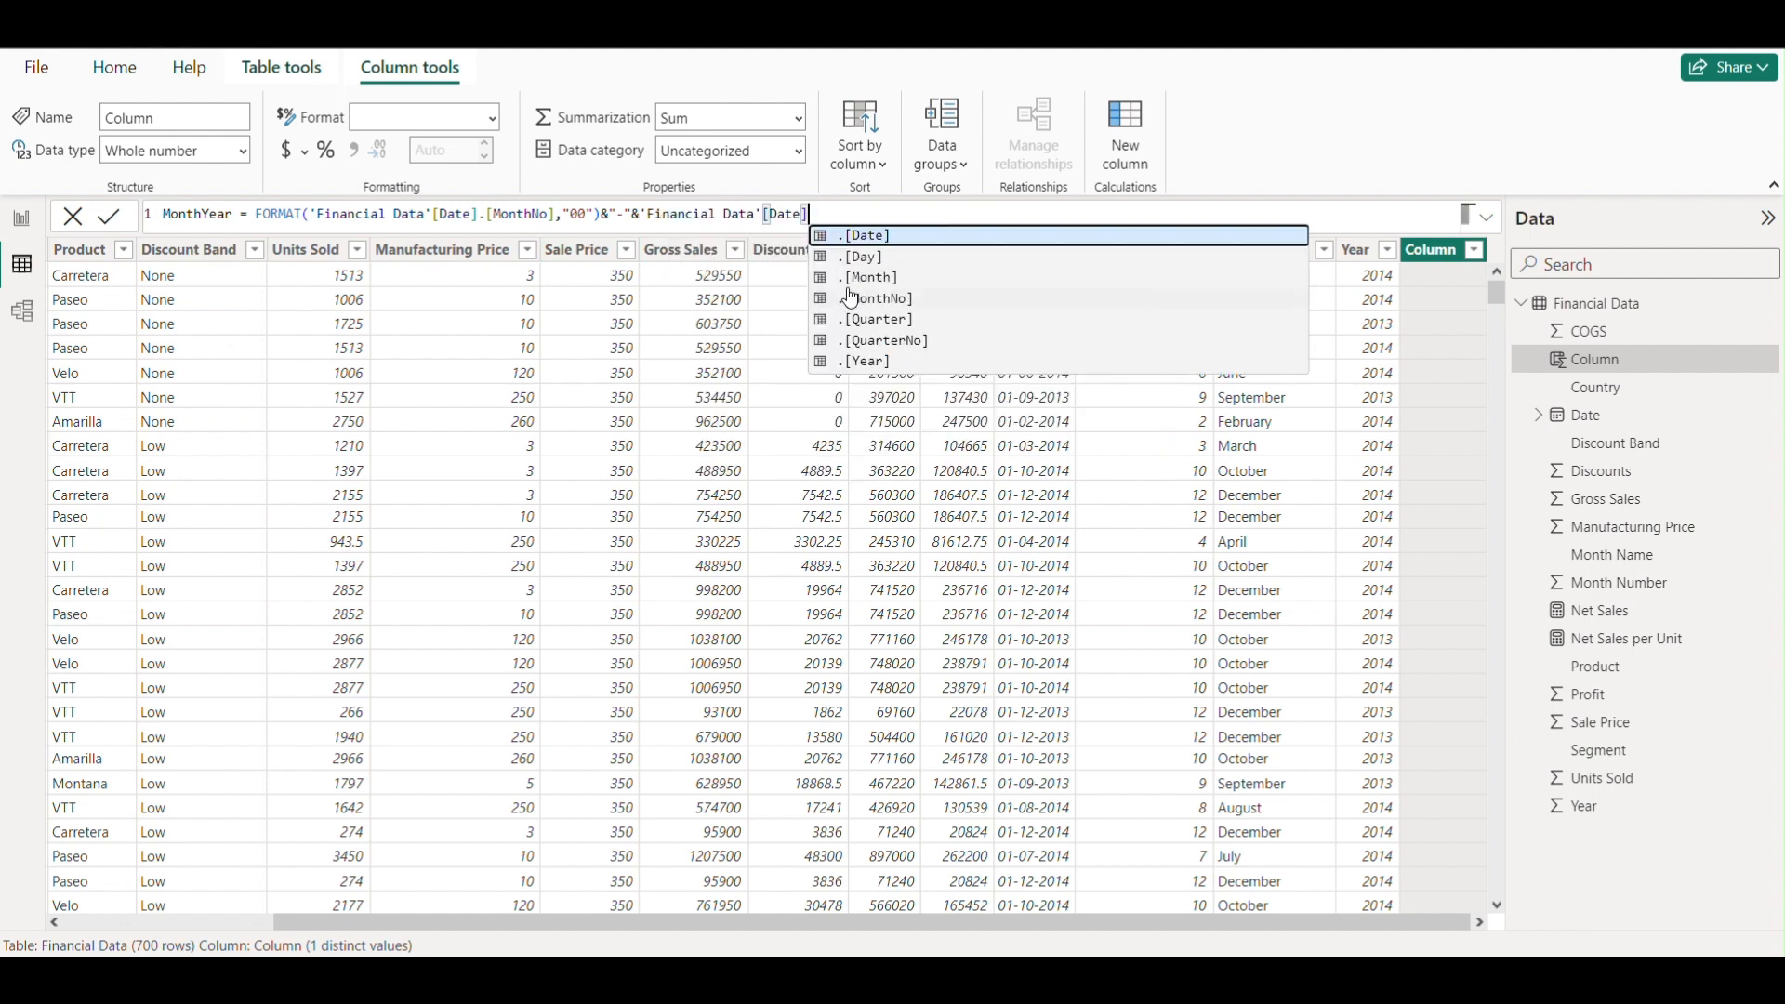
pyautogui.click(879, 360)
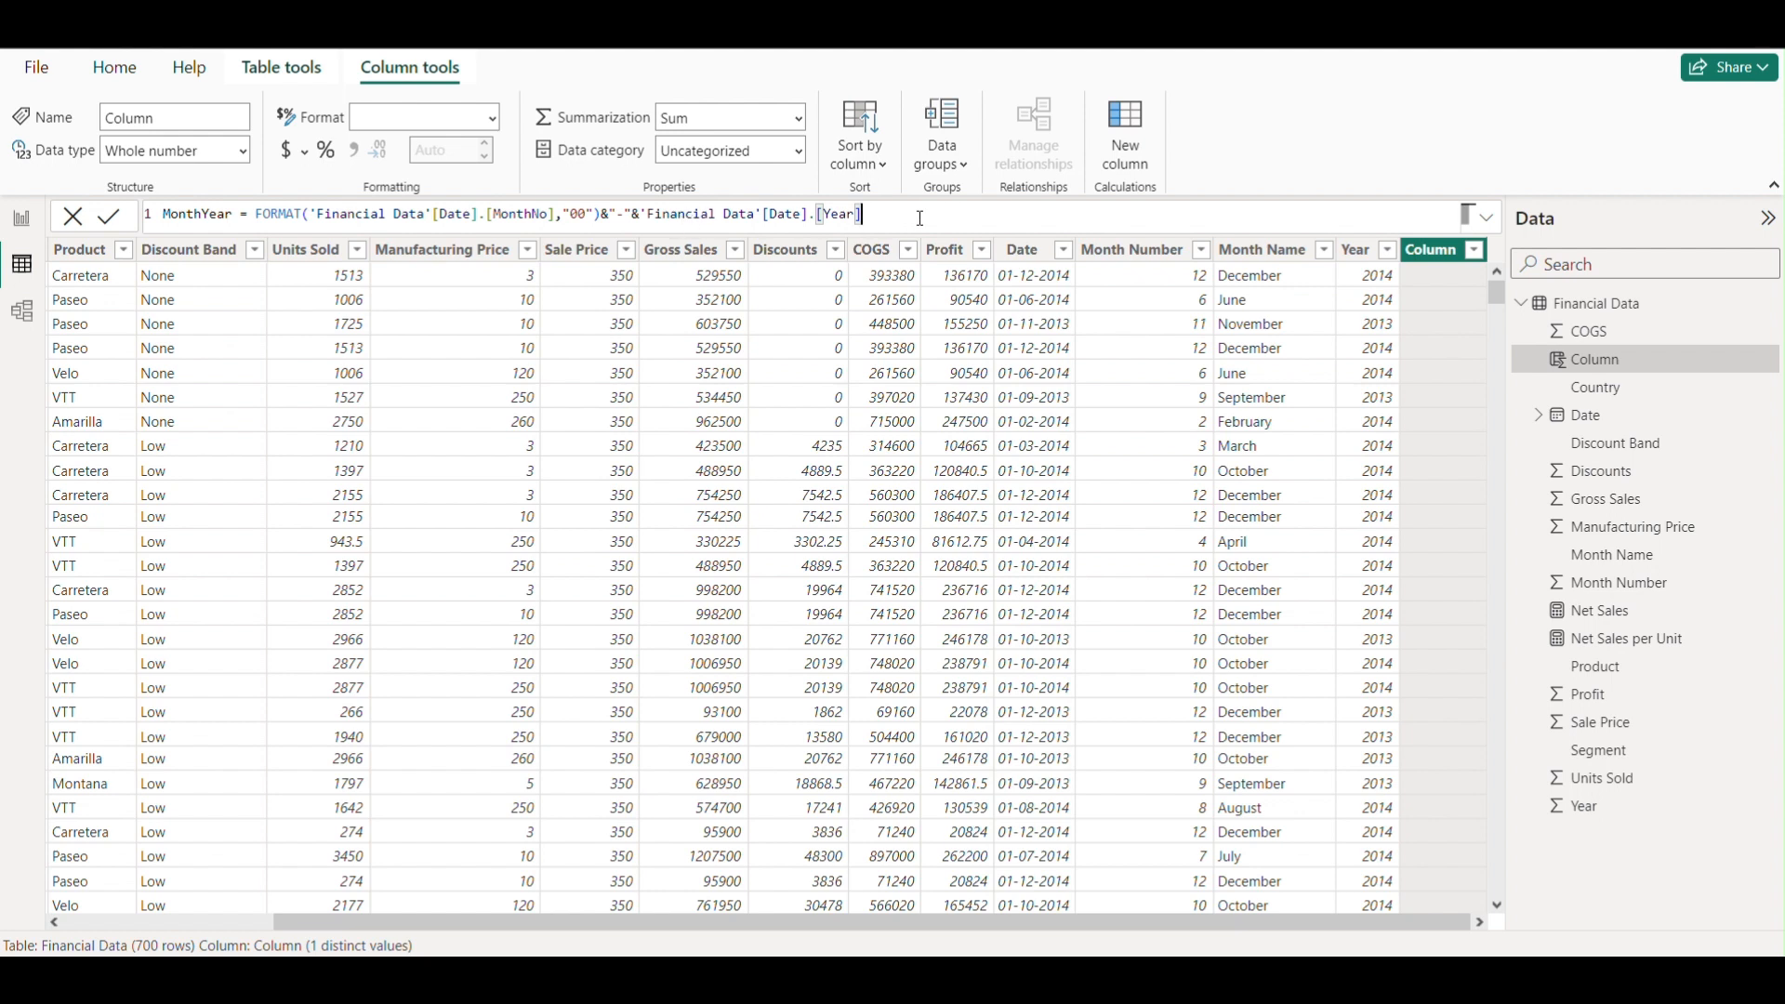
pyautogui.press('Return')
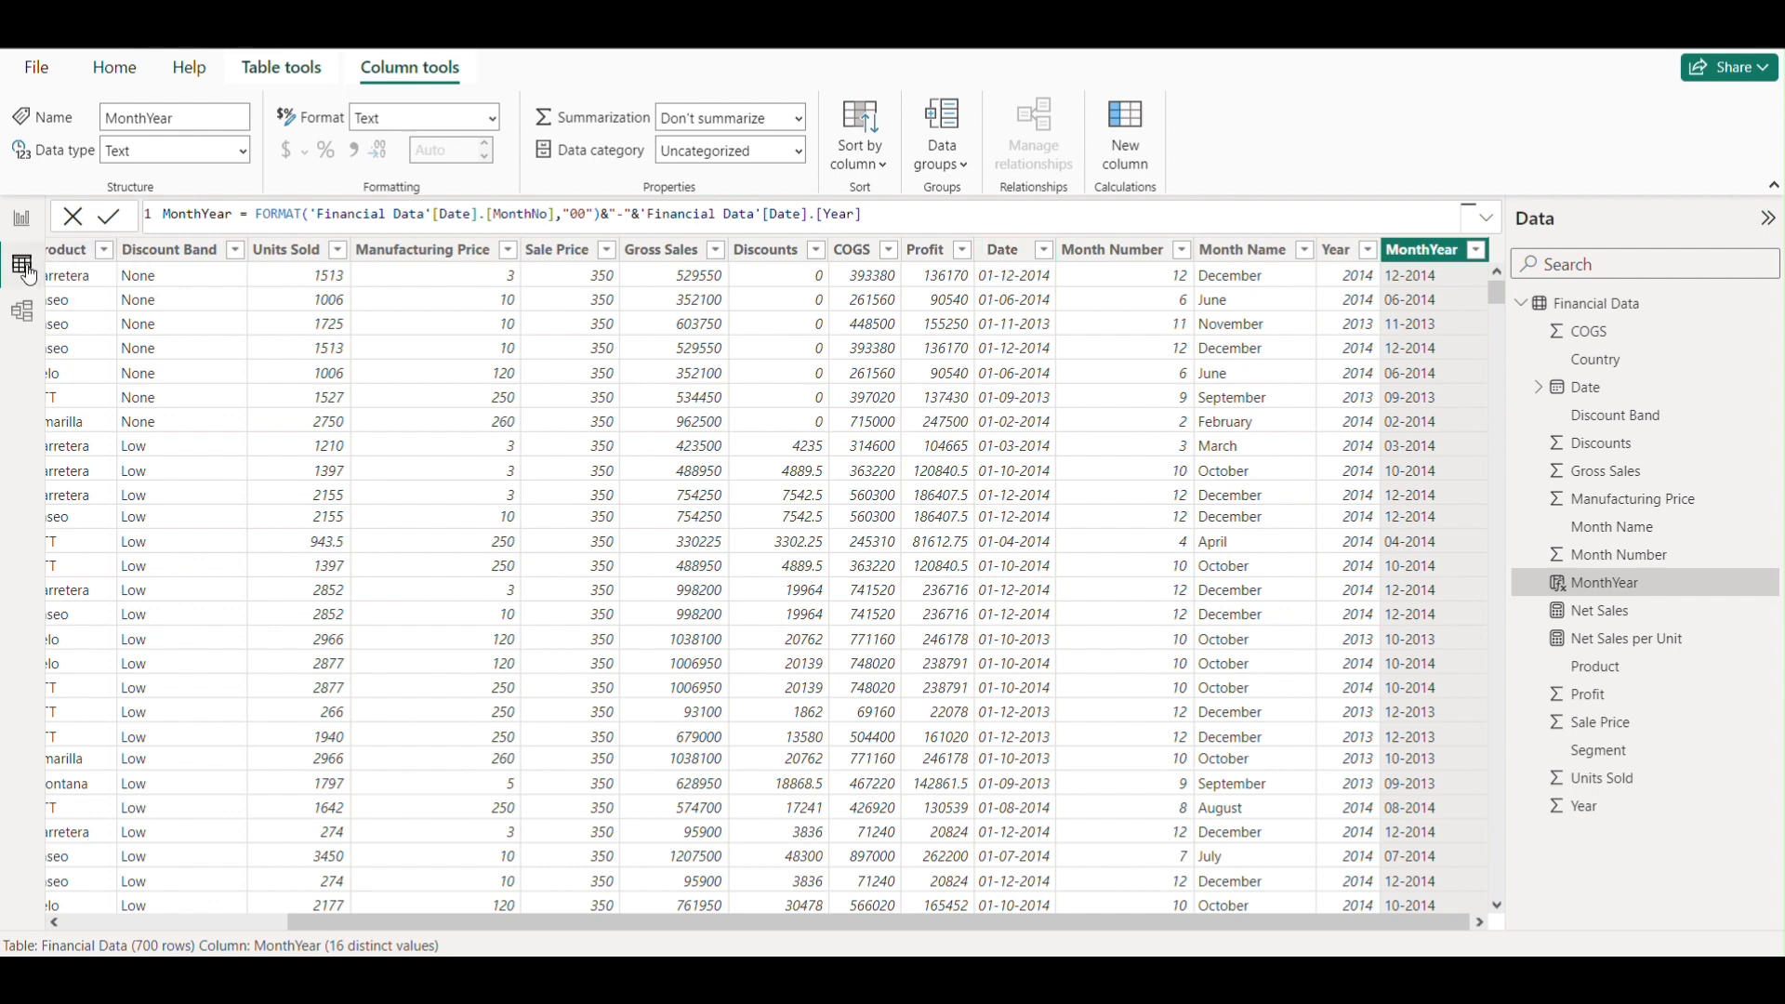
pyautogui.click(22, 220)
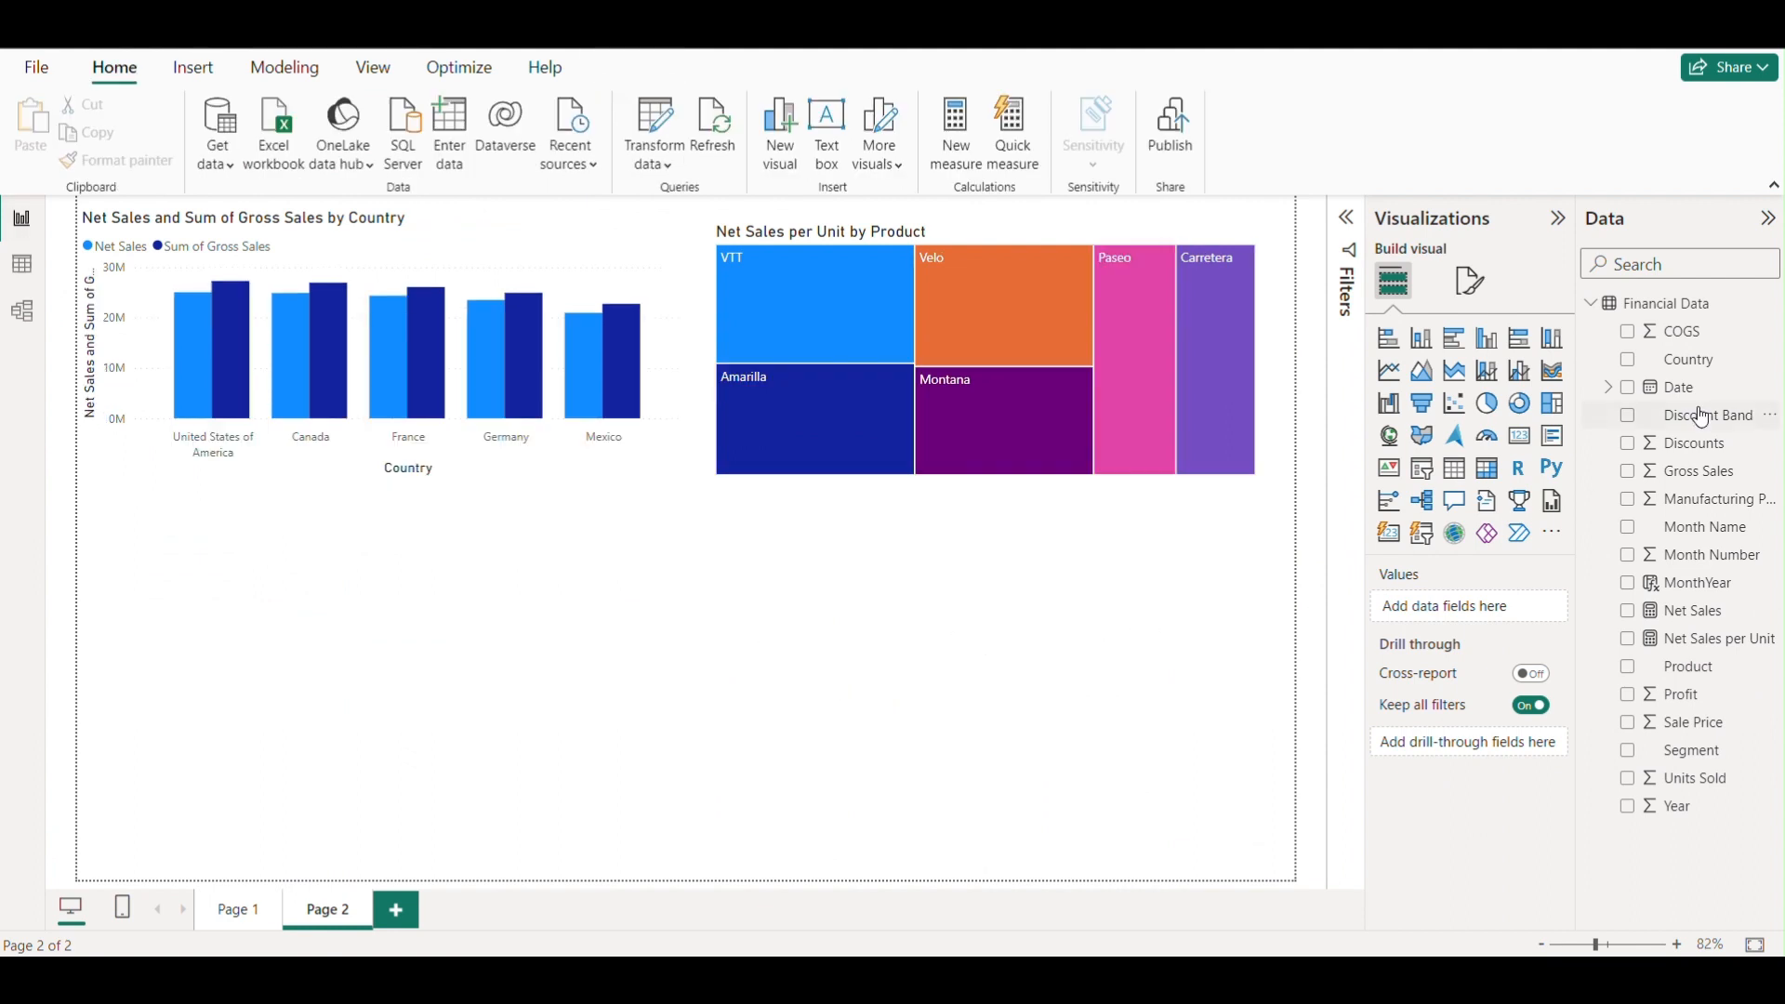
# Step: Add a slightly narrowed line chart below the country column chart, with MonthYear on the X-axis and Gross Sales on the Y-axis
pyautogui.click(1388, 372)
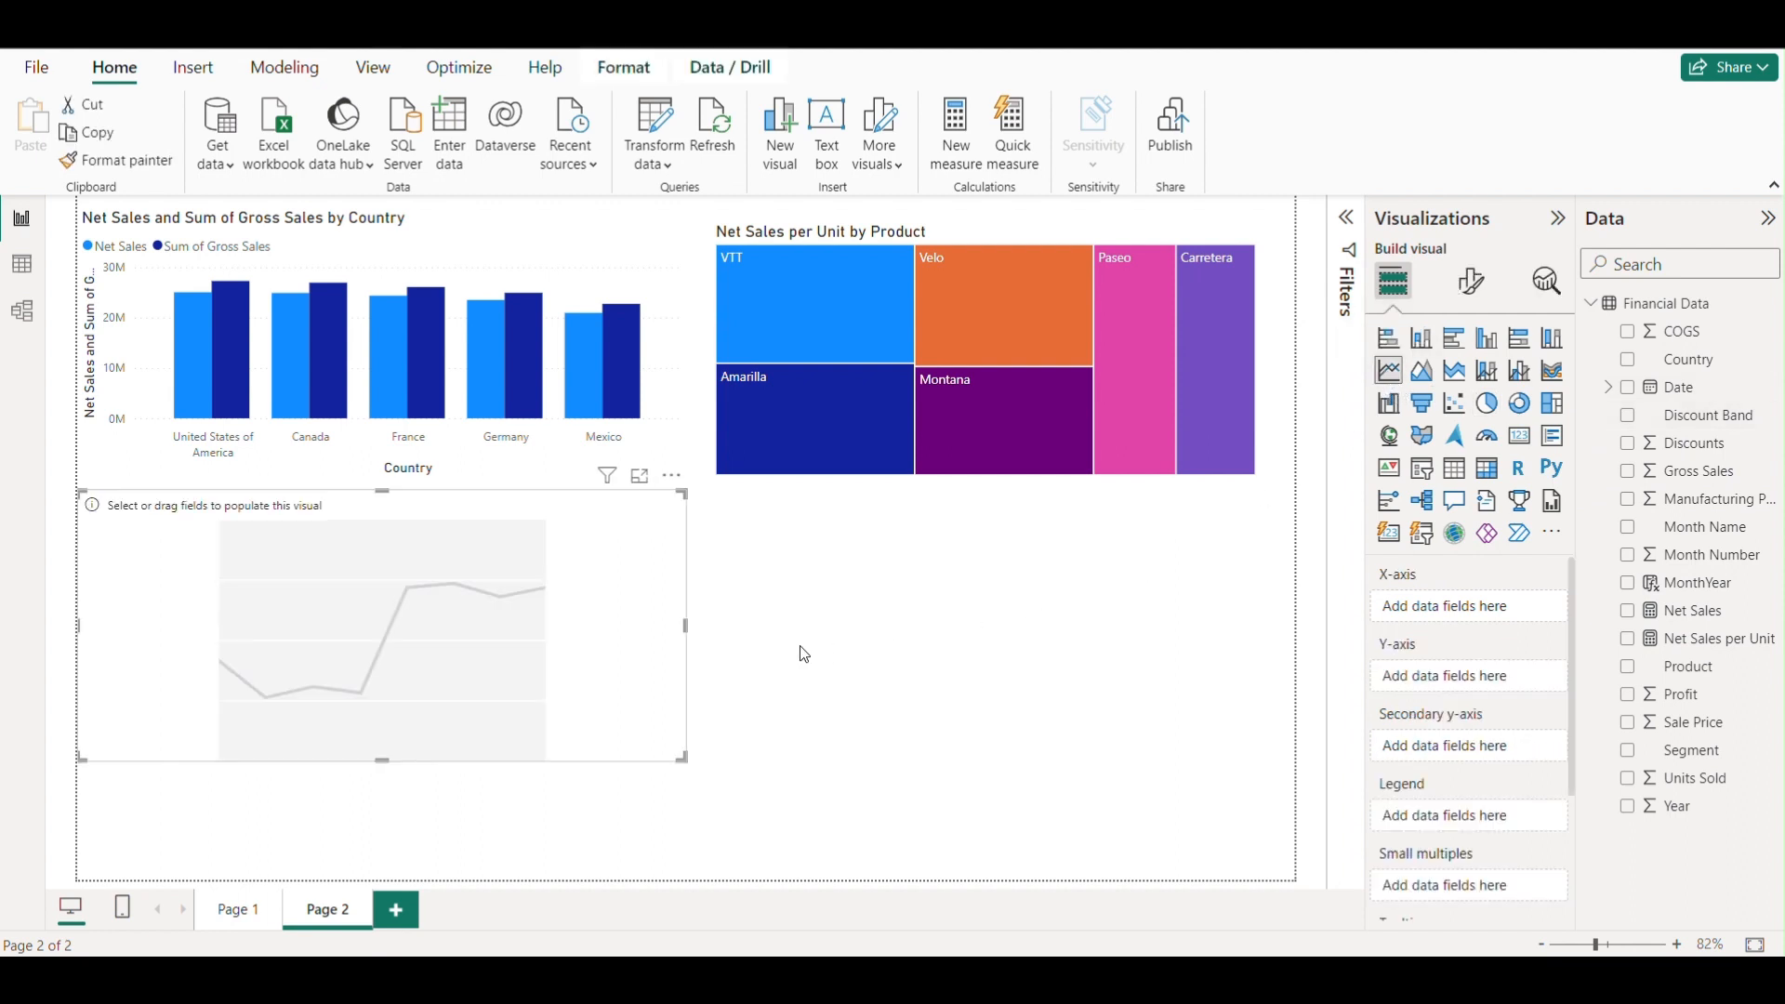
pyautogui.moveTo(686, 567); pyautogui.dragTo(682, 600)
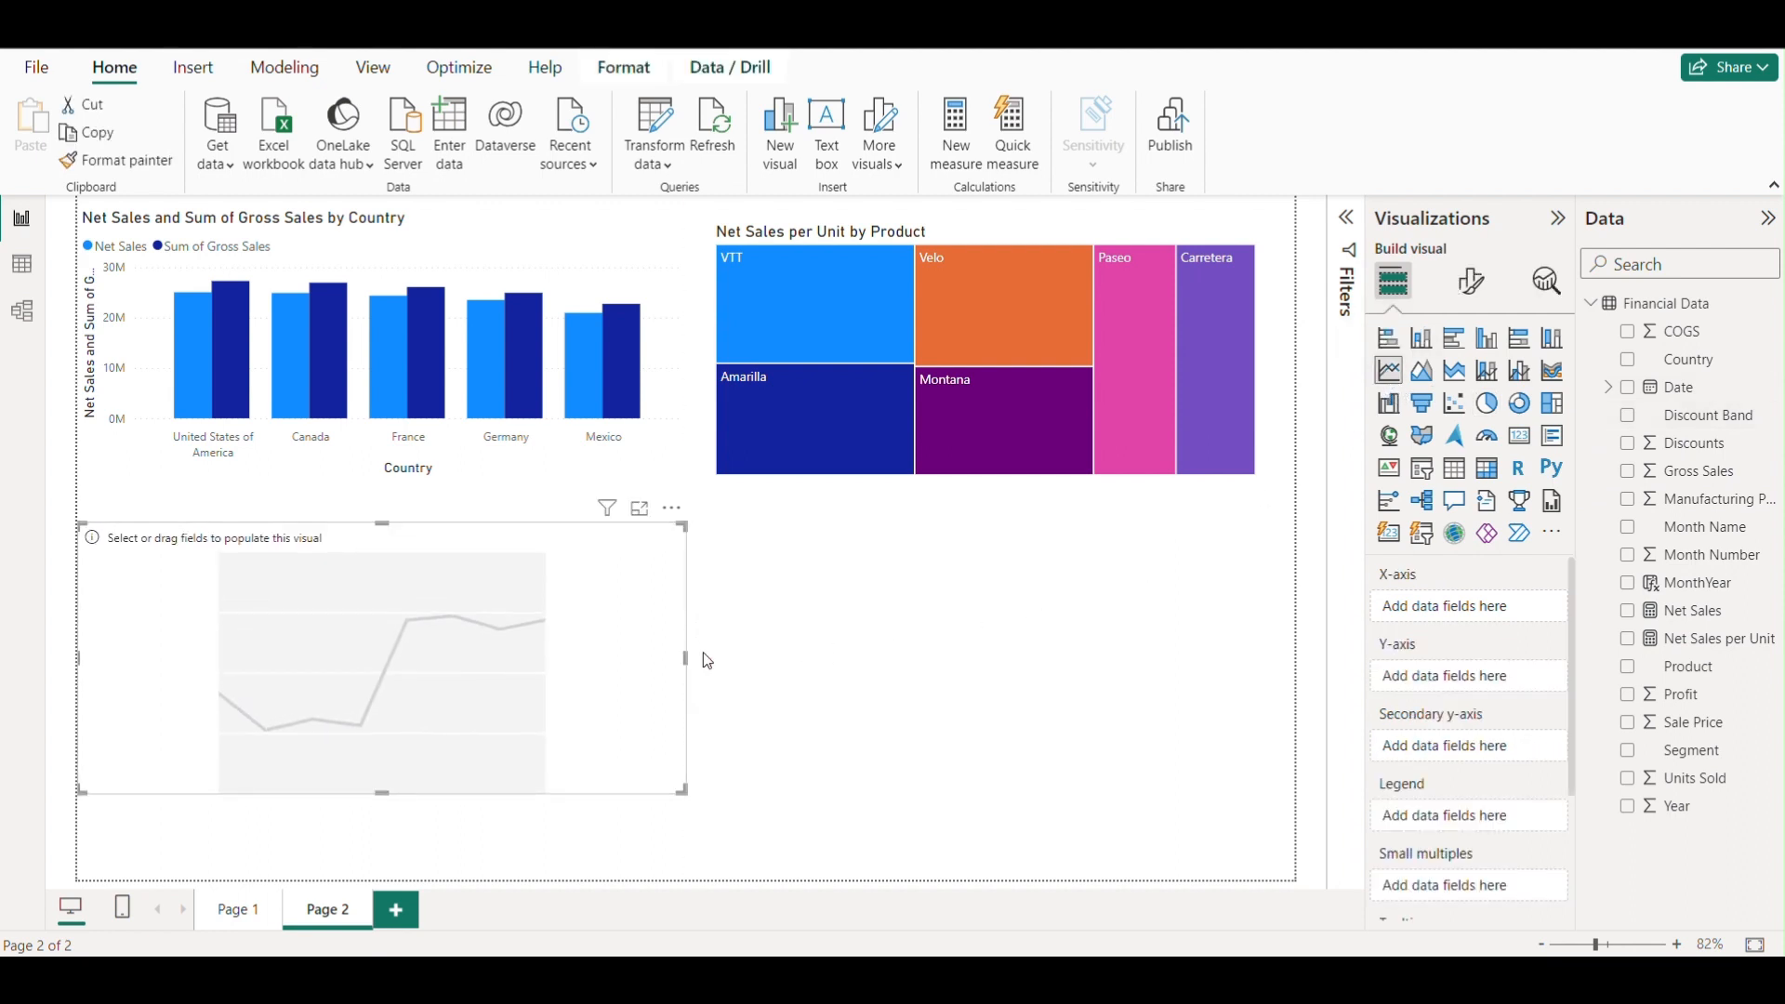
pyautogui.moveTo(681, 793); pyautogui.dragTo(645, 814)
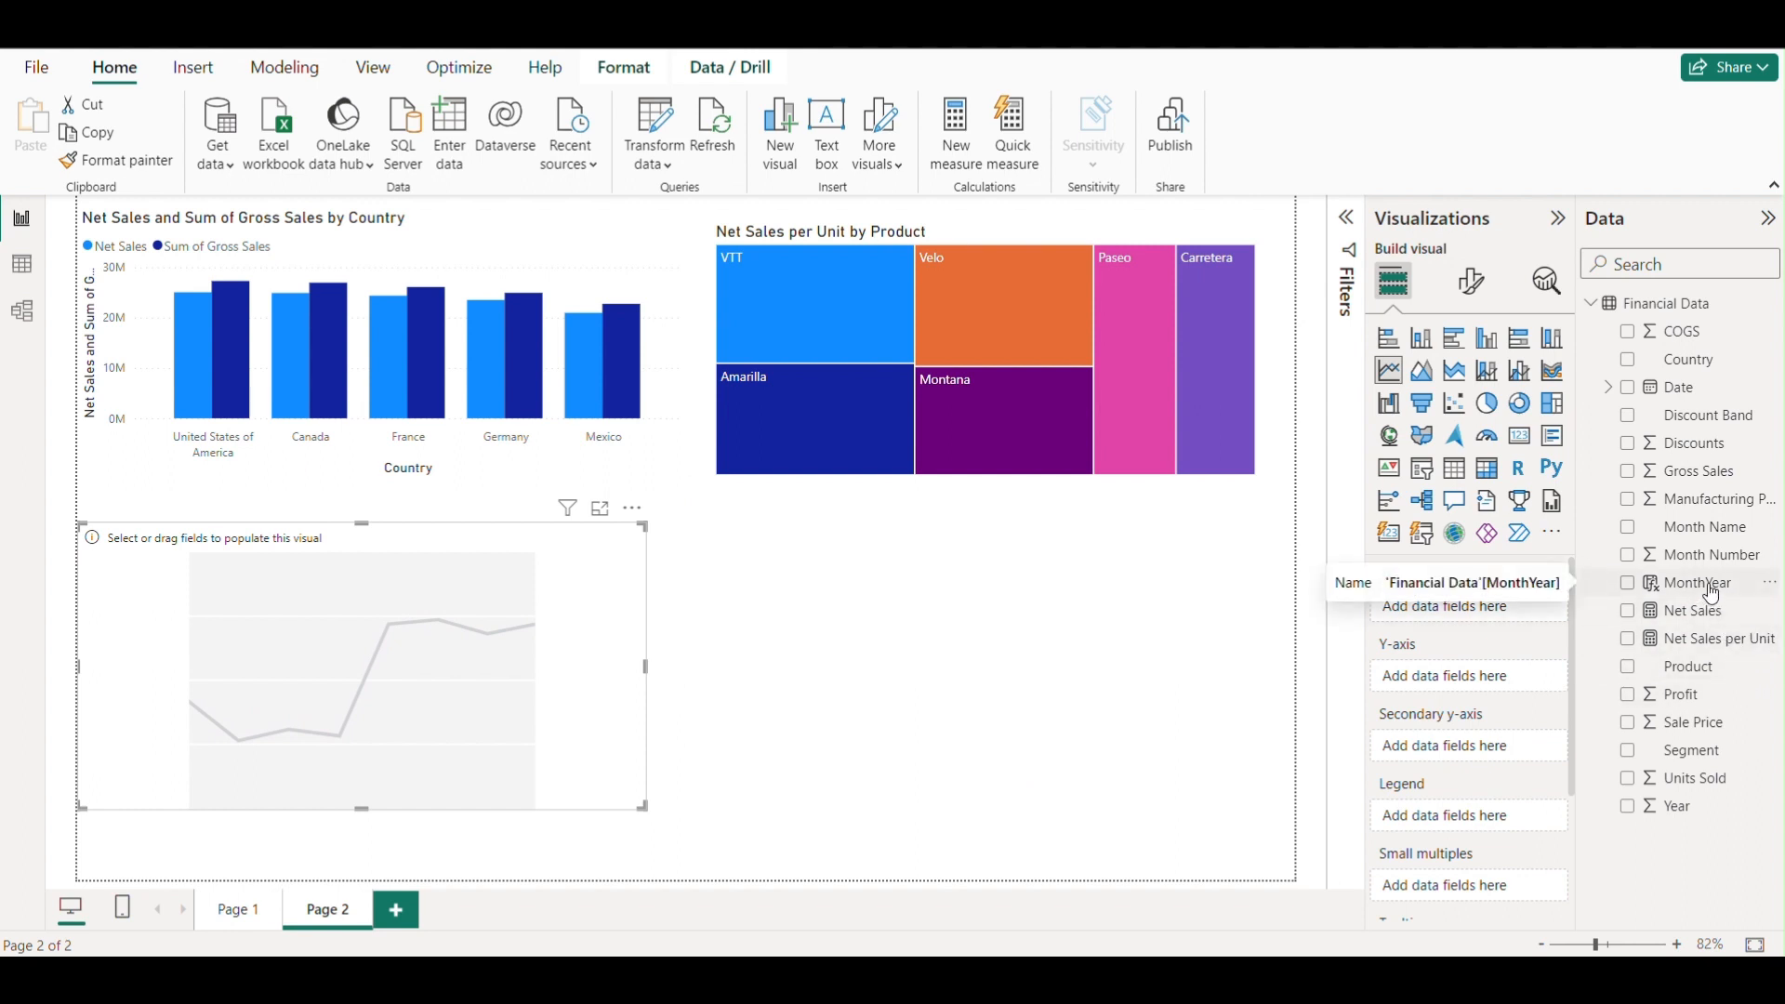
pyautogui.moveTo(1711, 593); pyautogui.dragTo(1493, 612)
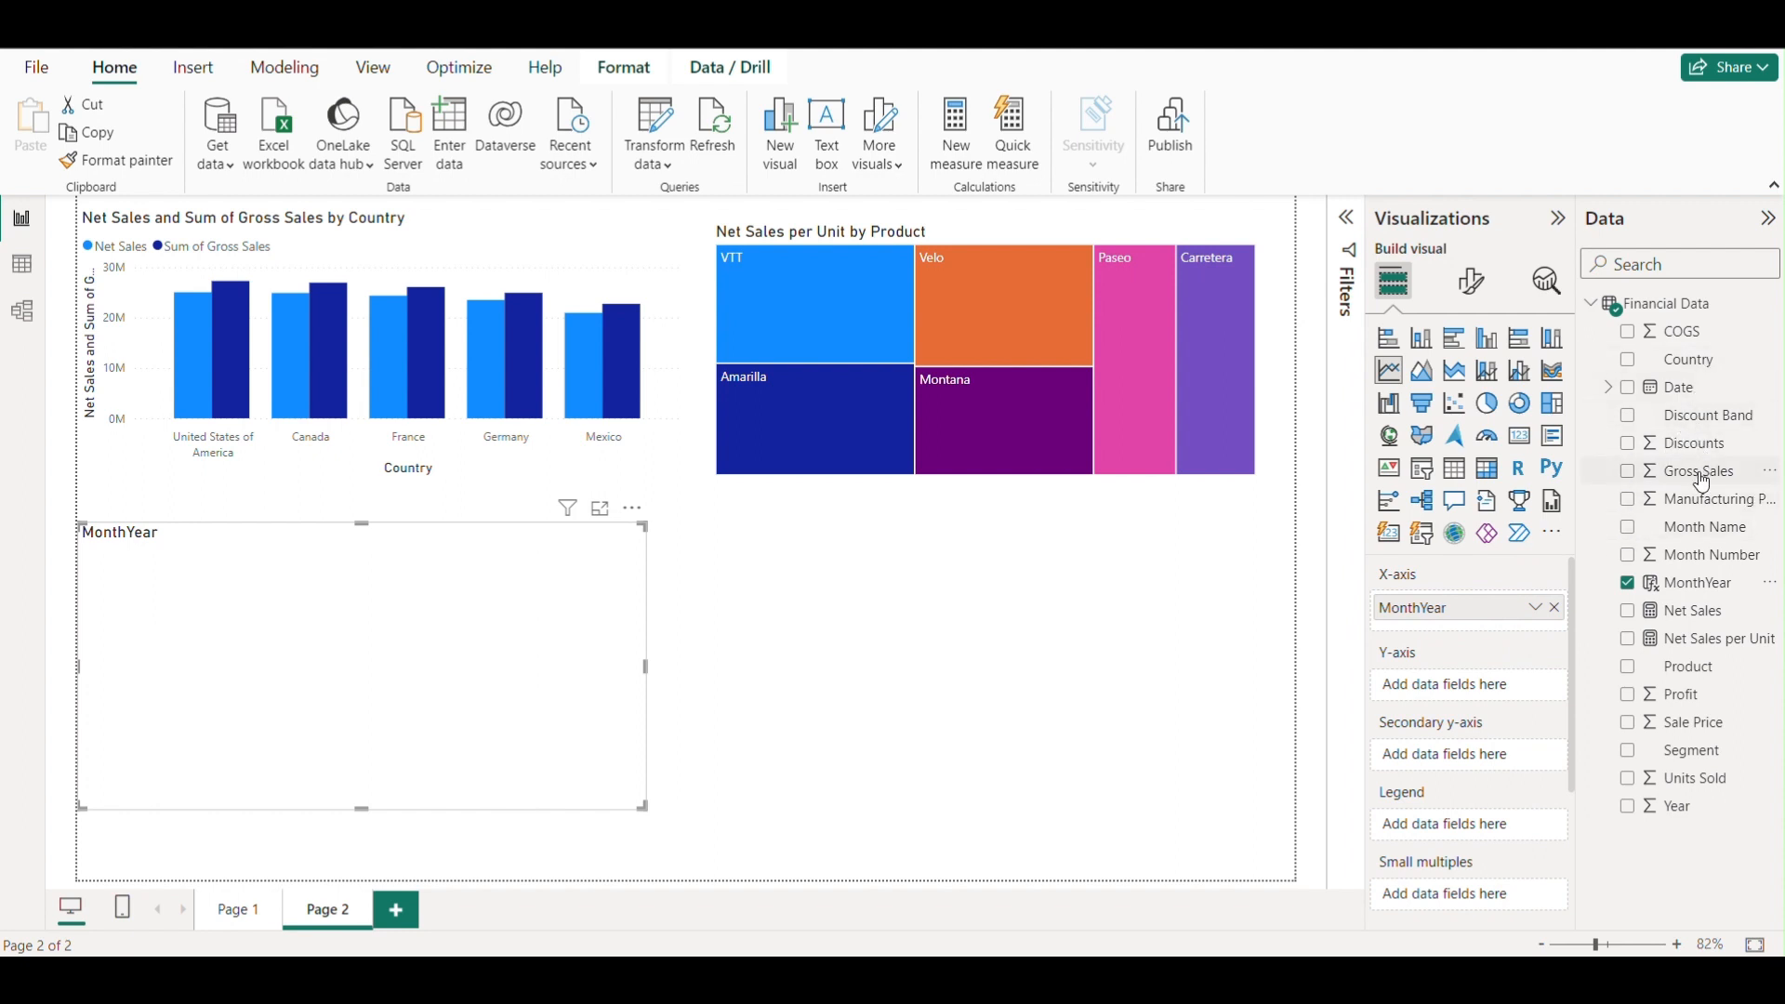
pyautogui.moveTo(1714, 474); pyautogui.dragTo(1487, 688)
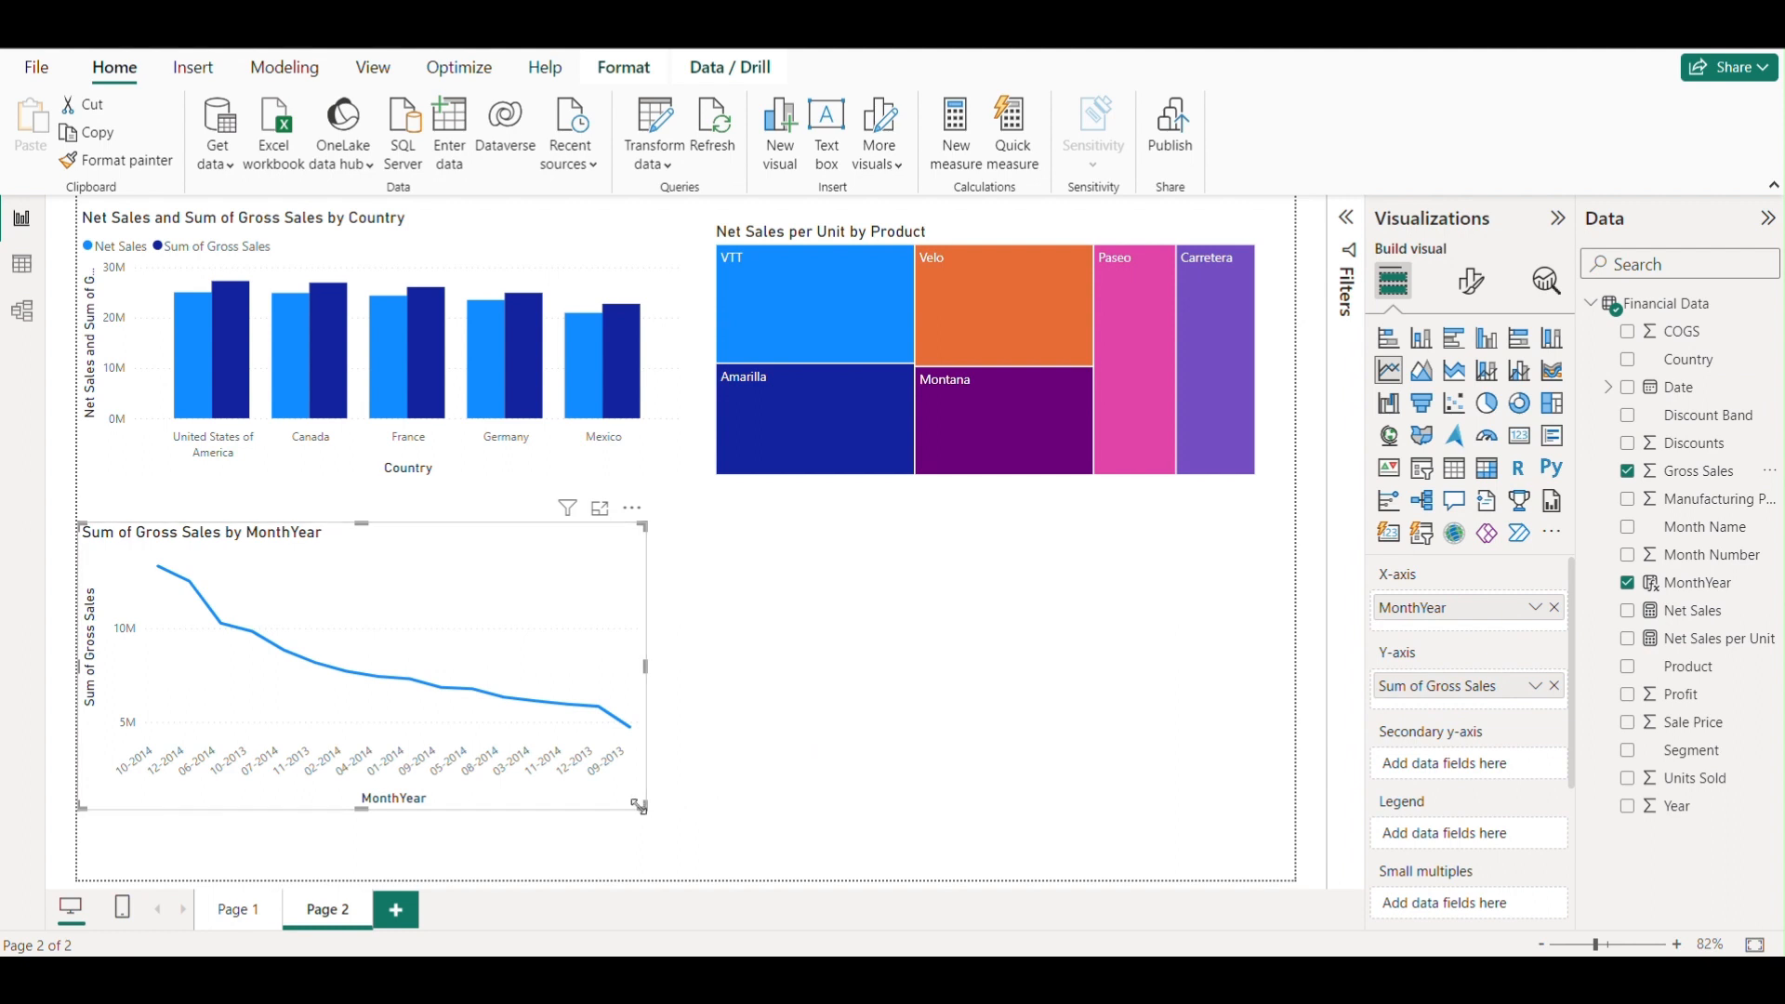
# Step: Make the line chart taller and slightly narrower, and shift it a little right and up beneath the country column chart
pyautogui.moveTo(642, 806); pyautogui.dragTo(685, 827)
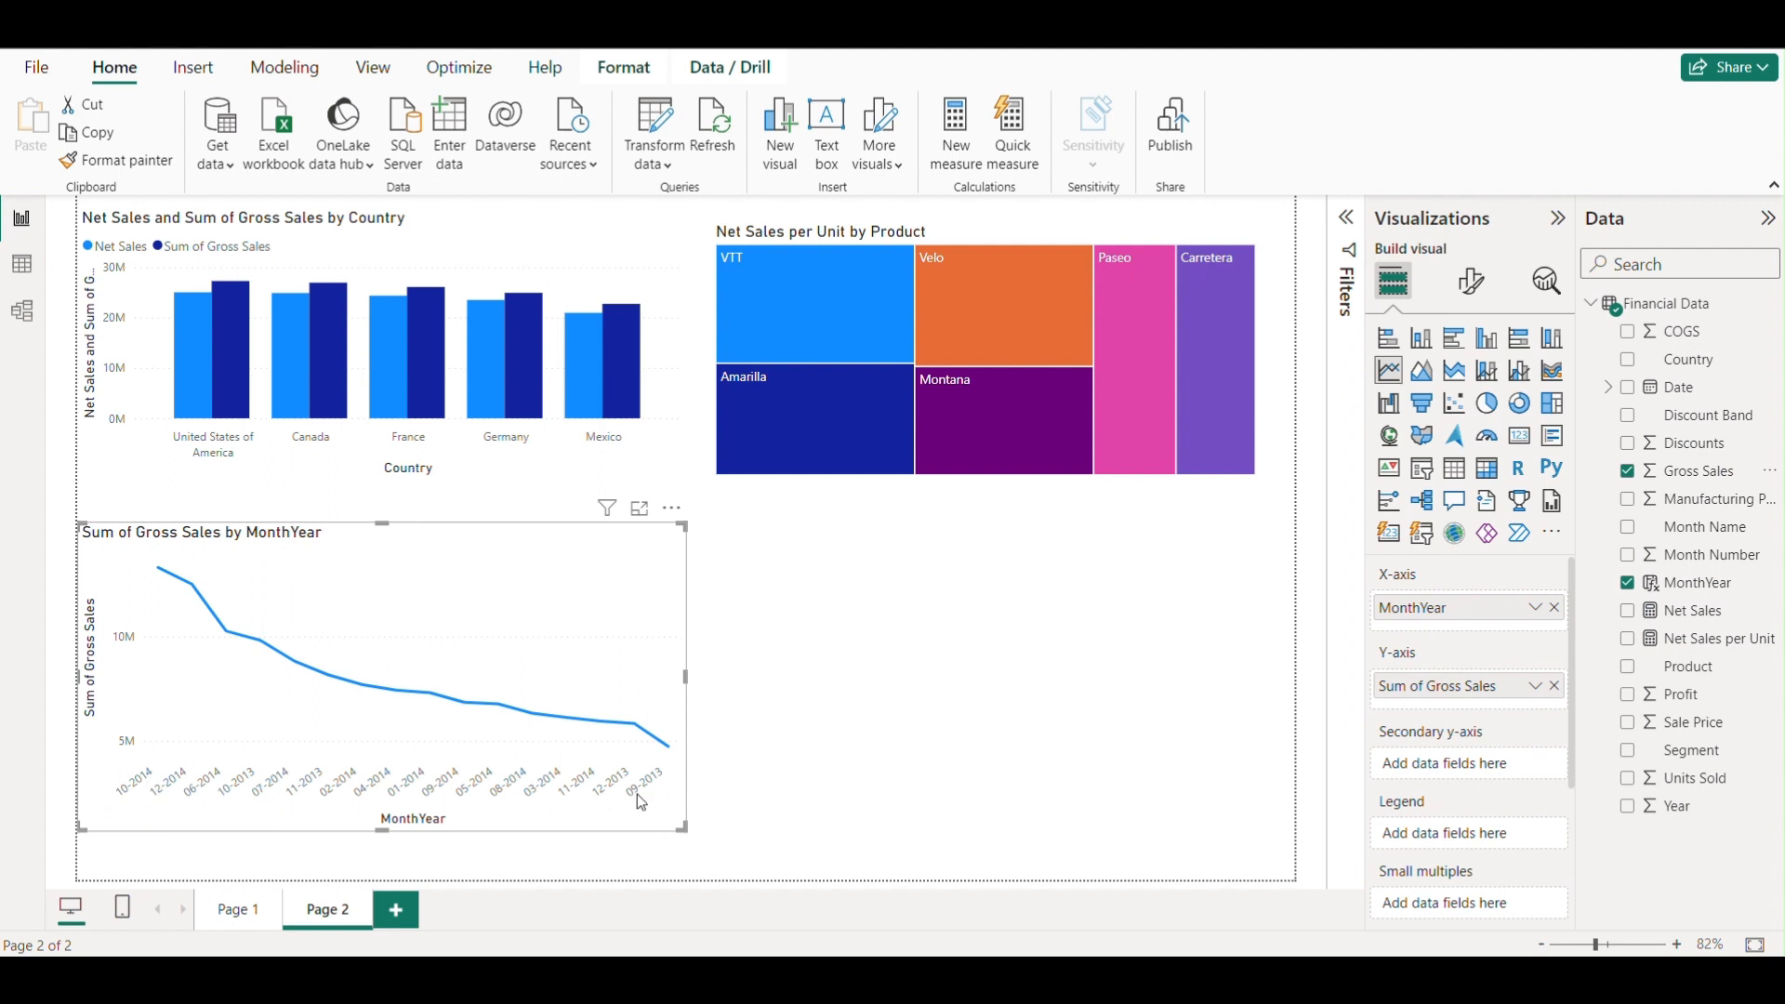
pyautogui.moveTo(685, 829); pyautogui.dragTo(685, 837)
pyautogui.moveTo(522, 621); pyautogui.dragTo(552, 604)
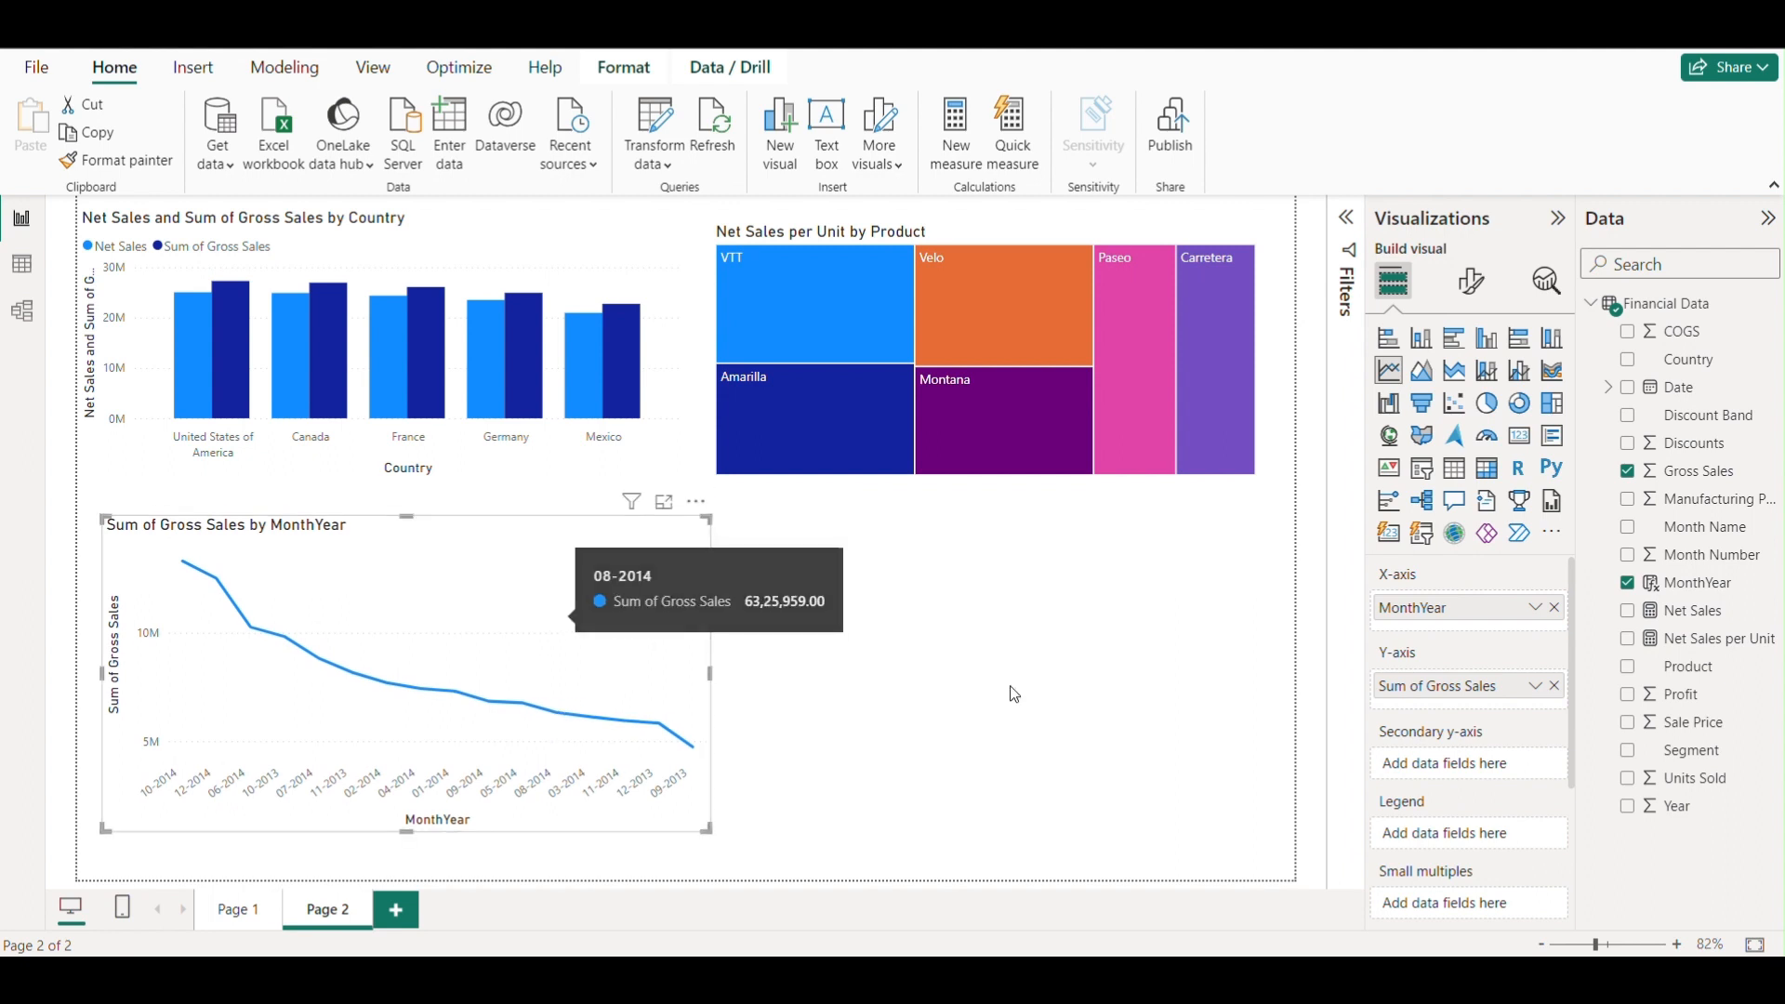
pyautogui.moveTo(710, 672); pyautogui.dragTo(656, 671)
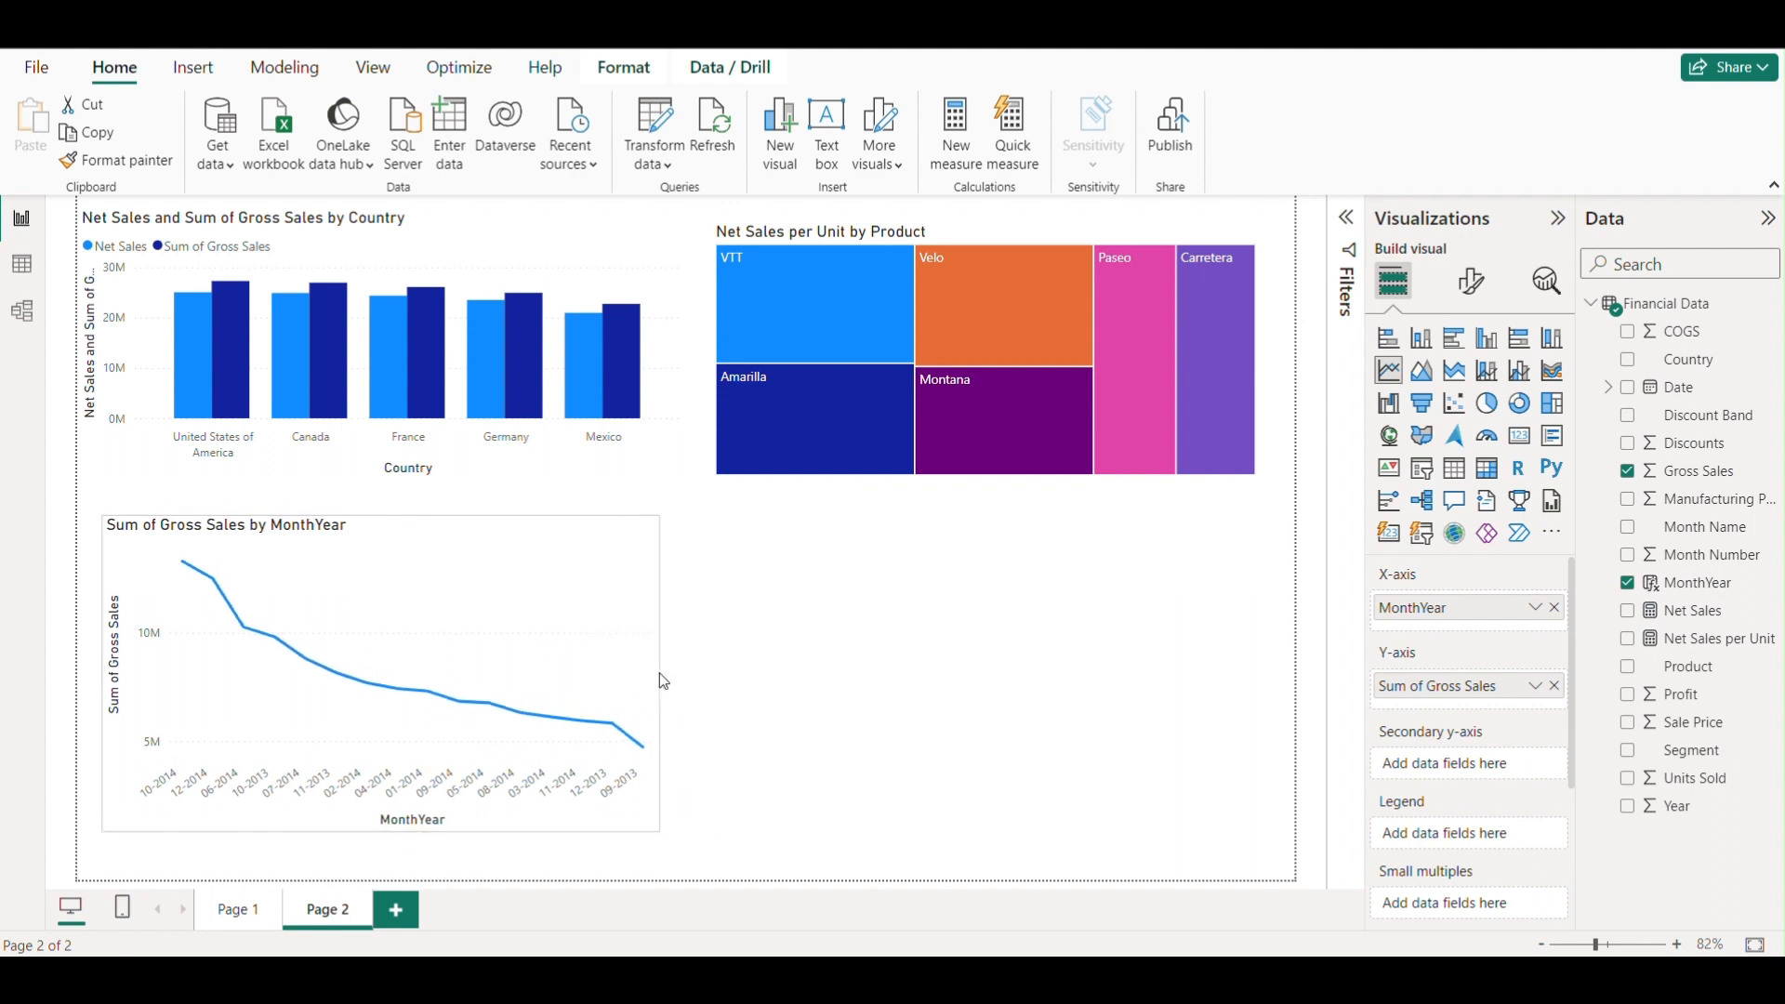
pyautogui.click(828, 660)
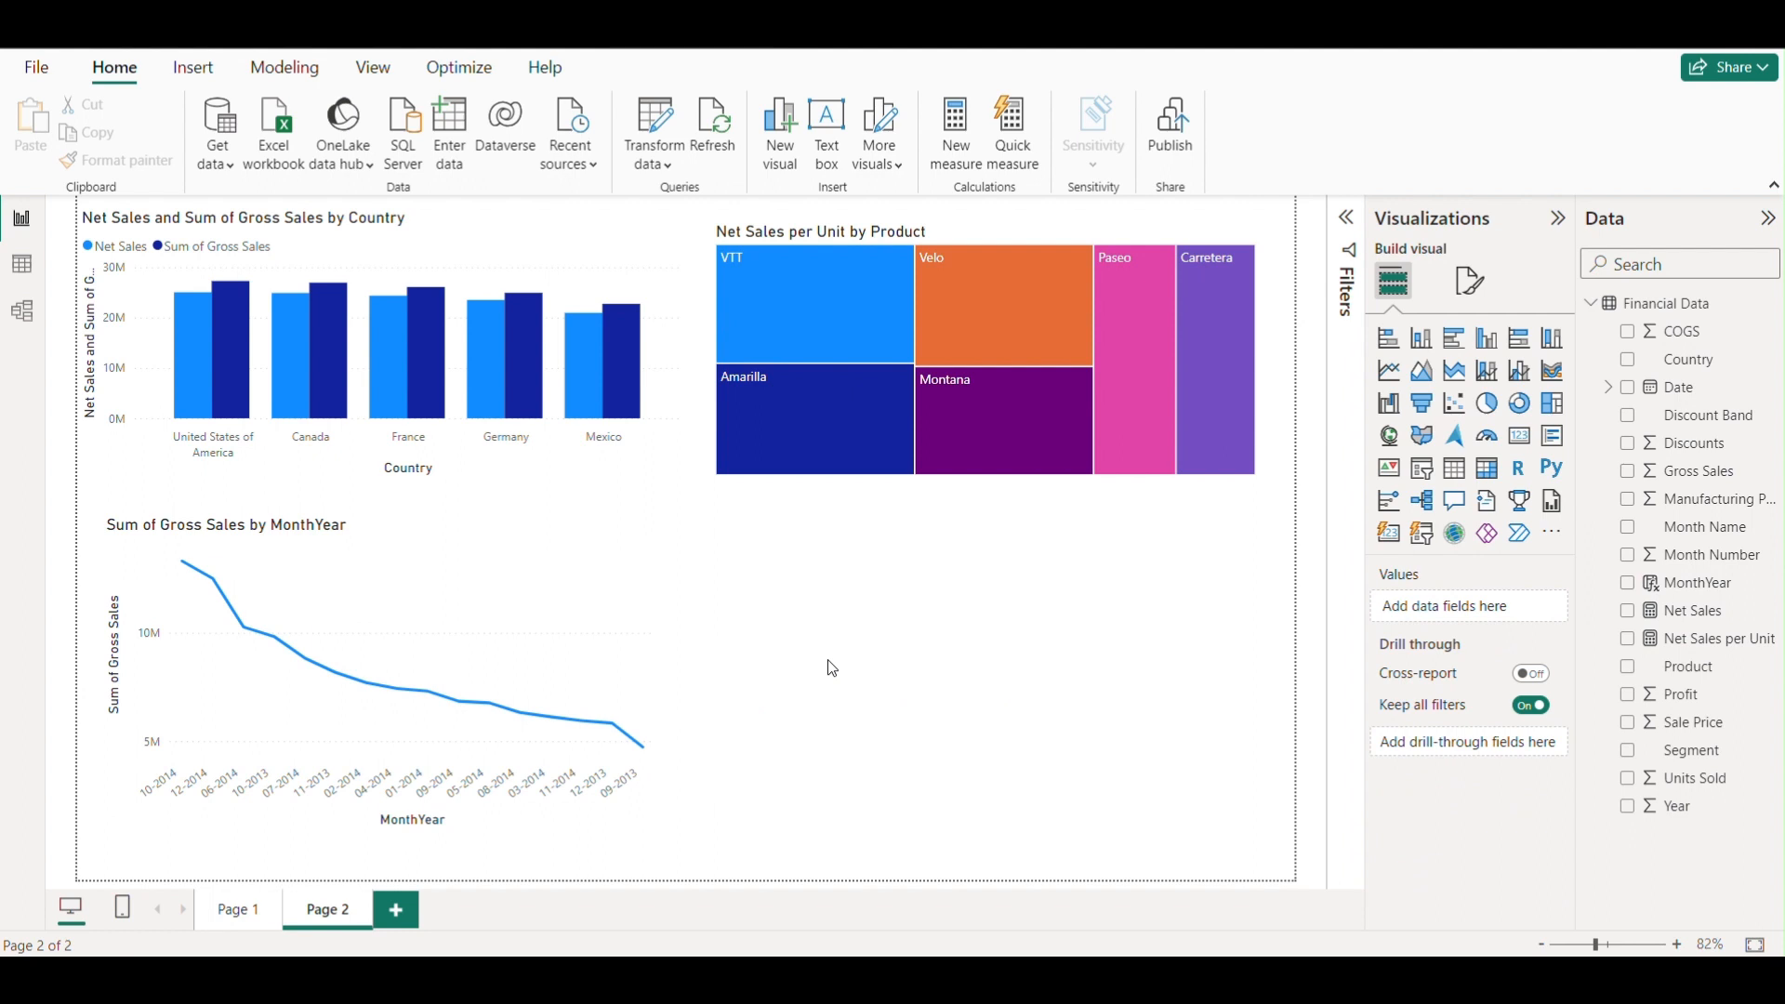